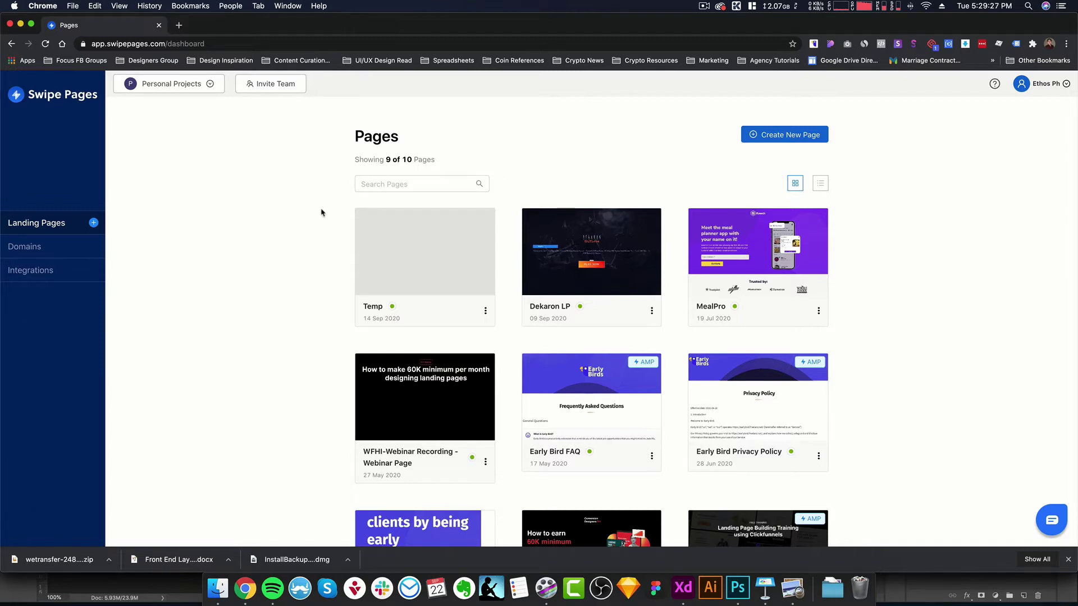
Start a new landing page and enter the placeholder name "Brand Name - Type of Landing Page - Conversion Goal".
left_click(777, 141)
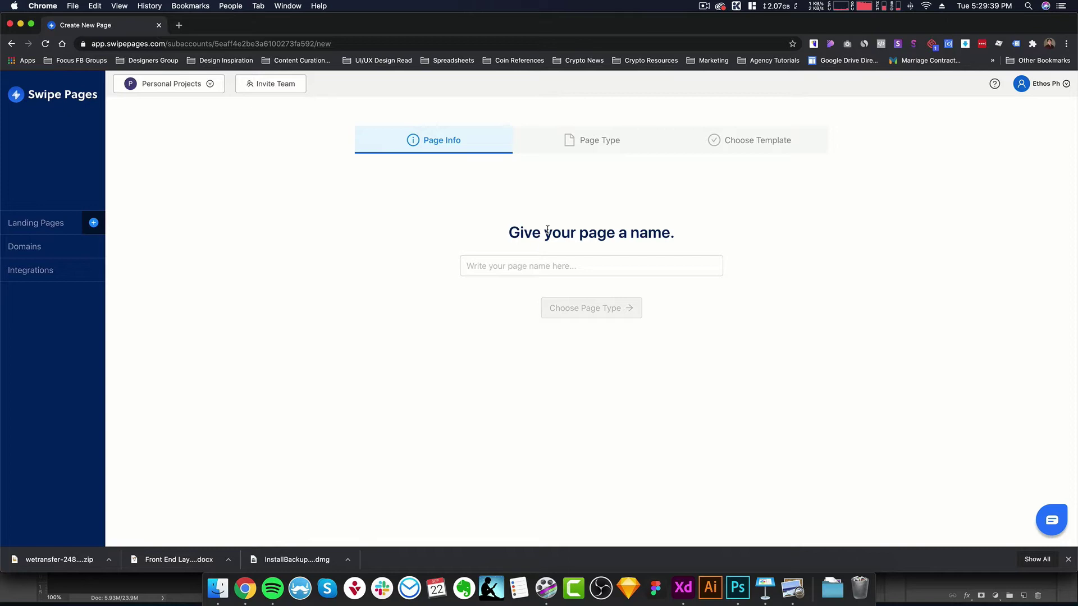
left_click(546, 267)
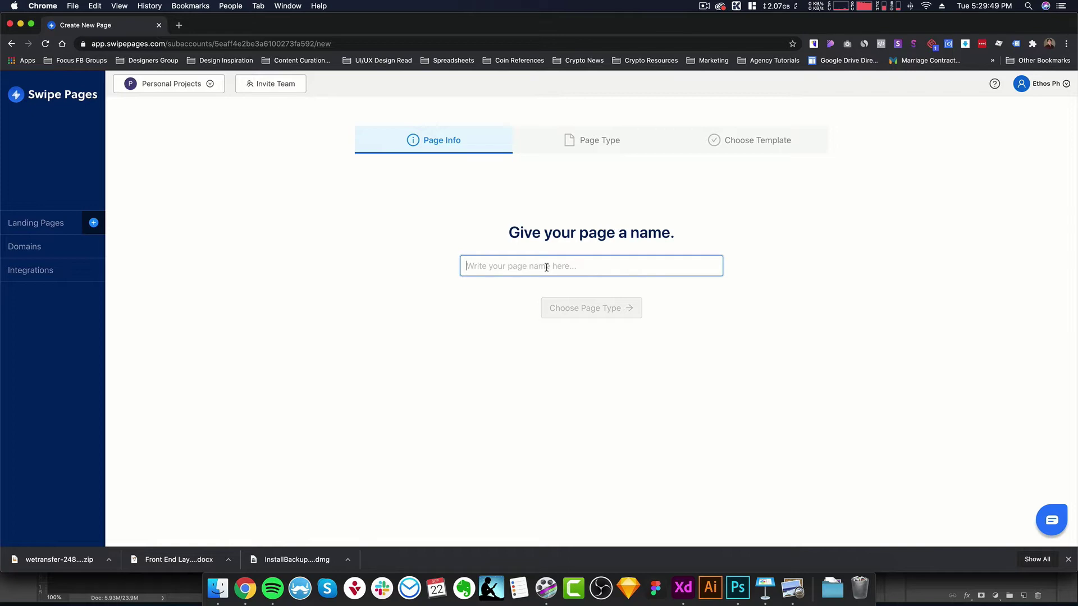
type("Brand Name -")
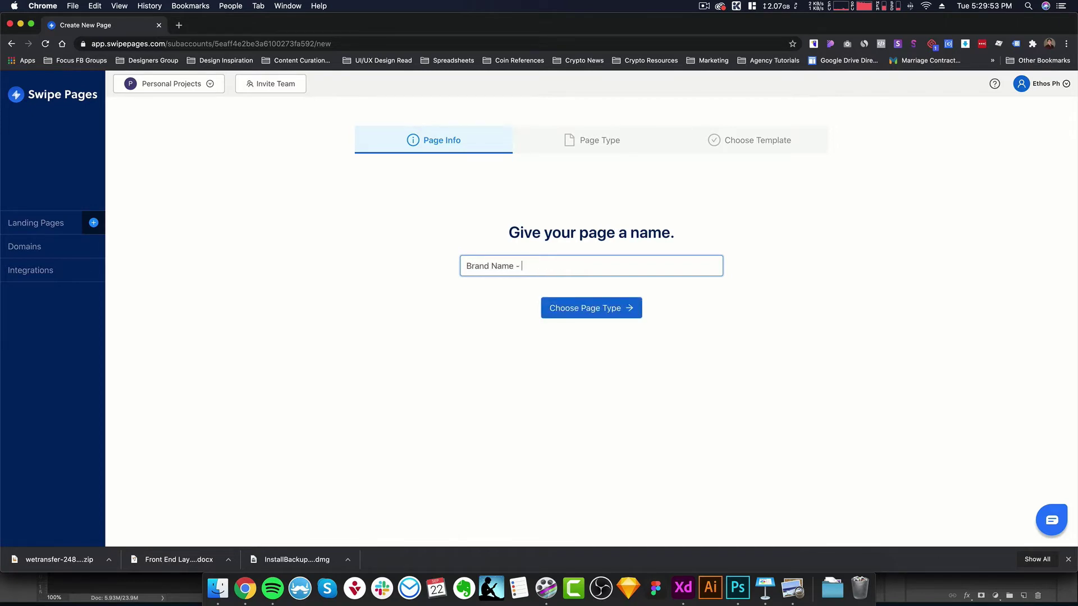
type(" Type of Landing Page - Conversion Goal")
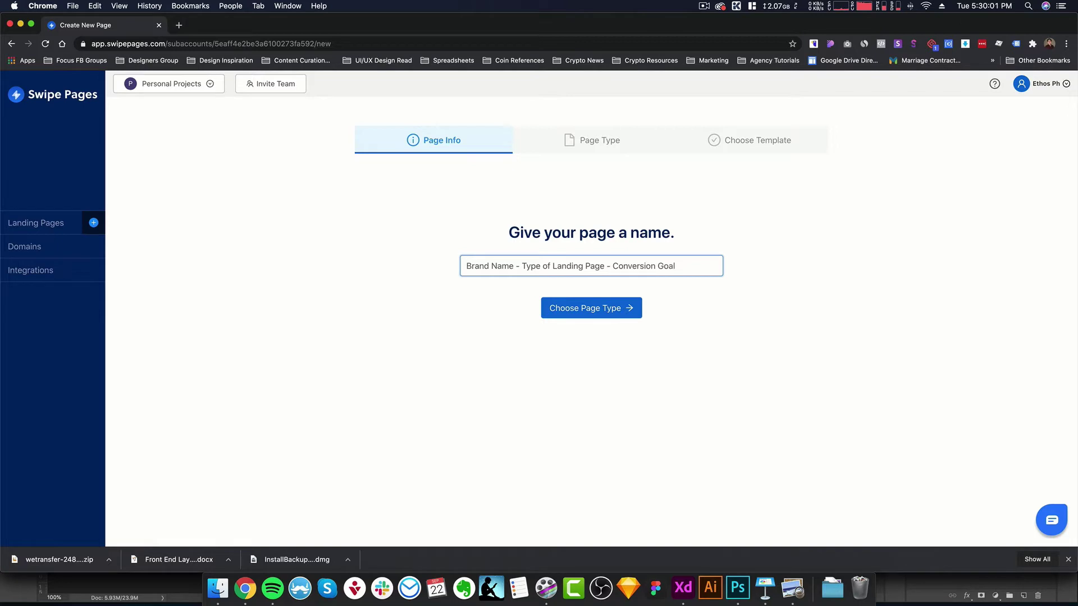
Replace the placeholder name with "Kowch - Opt In Page", taking the brand name from the landing page design in Adobe XD.
key("super+a")
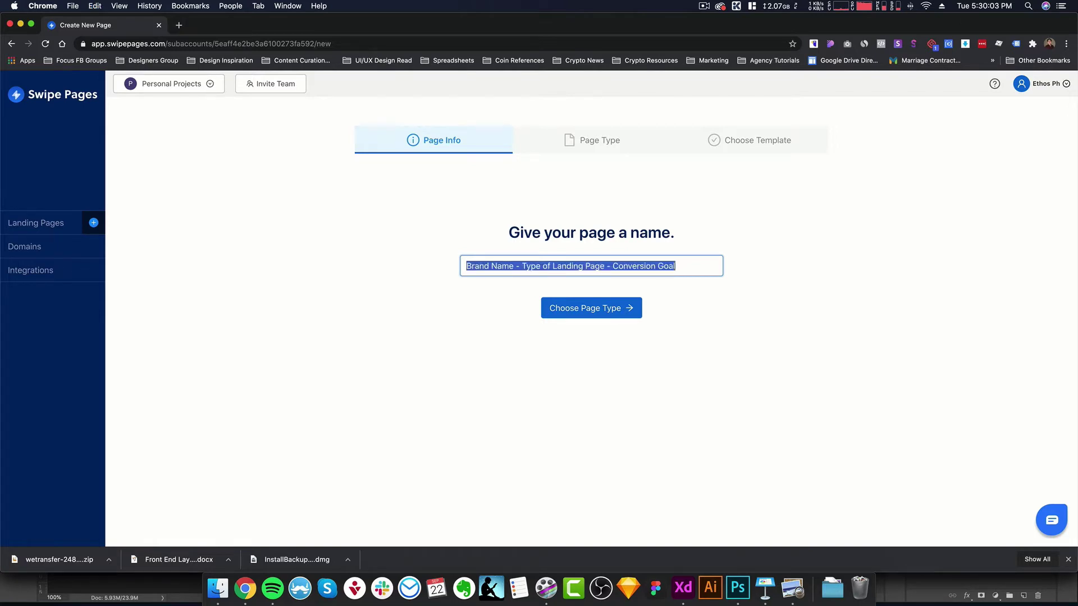
key("BackSpace")
left_click(683, 588)
scroll(815, 237, "up", 10)
scroll(815, 237, "down", 5)
scroll(816, 237, "down", 3)
scroll(813, 248, "up", 8)
scroll(811, 254, "up", 3)
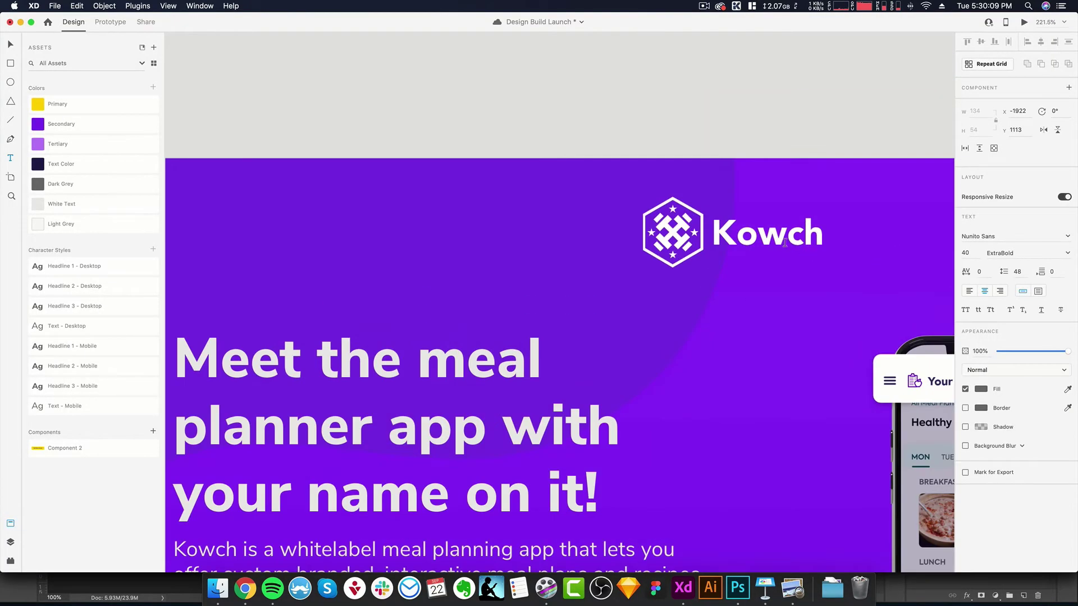
key("super+Tab")
type("Kowch")
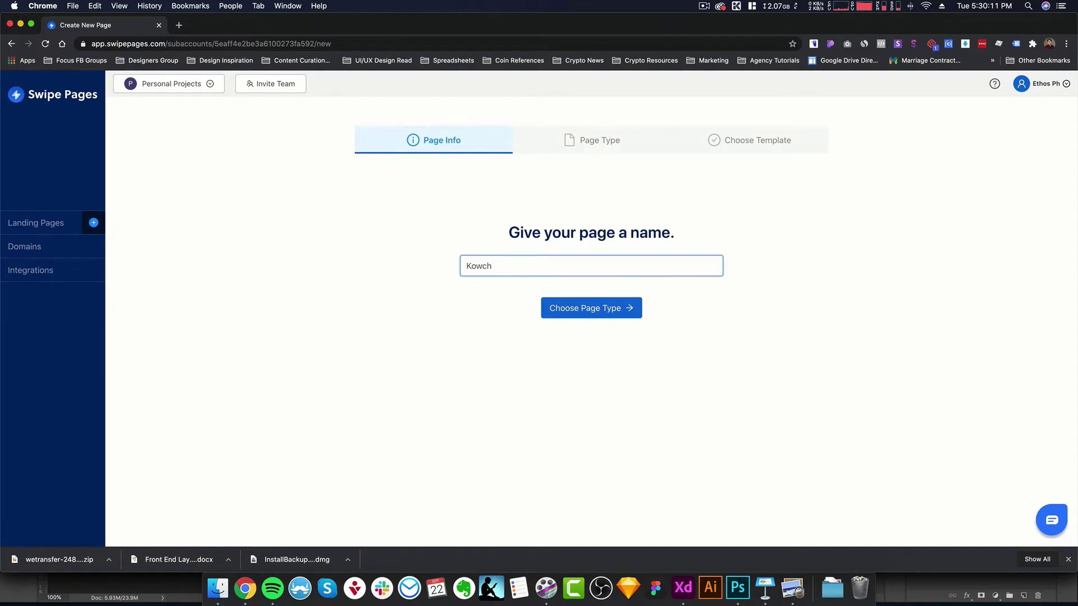
type(" - Opt")
type("-in Page")
Check the email form in the Adobe XD design, complete the page name with "- Lead Generation" and continue to the page type.
key("super+Tab")
scroll(760, 340, "up", 3)
scroll(611, 348, "down", 3)
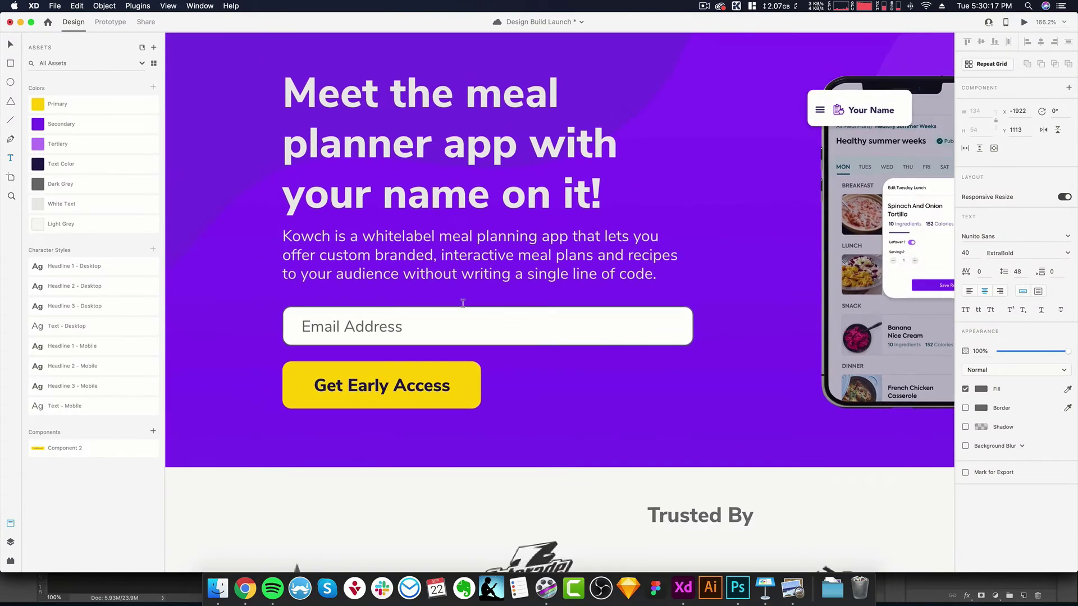
key("super+Tab")
type("- ")
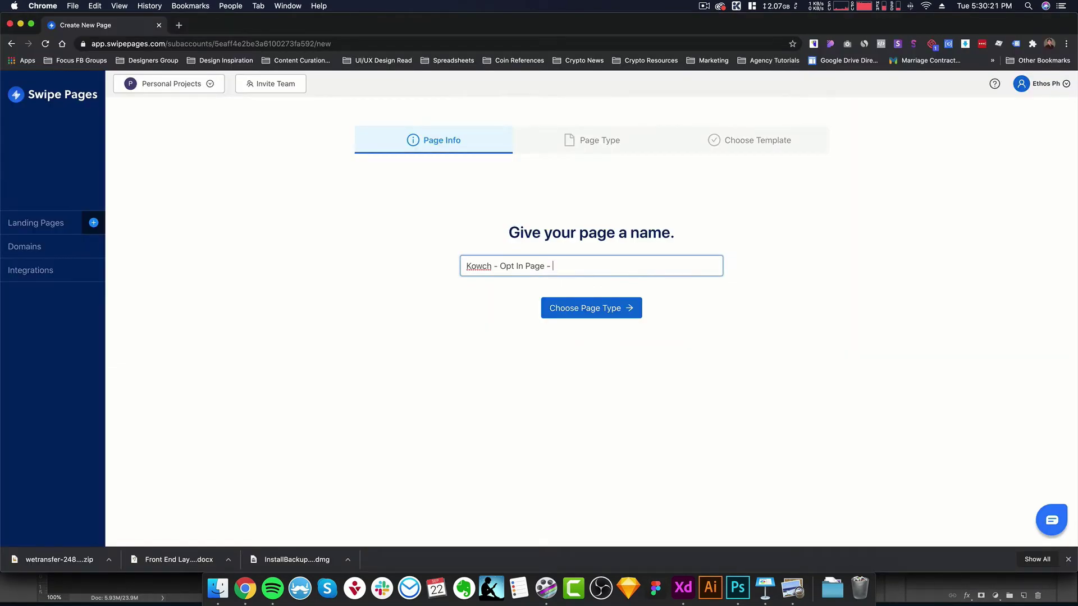
type("Lead Generation")
left_click(609, 314)
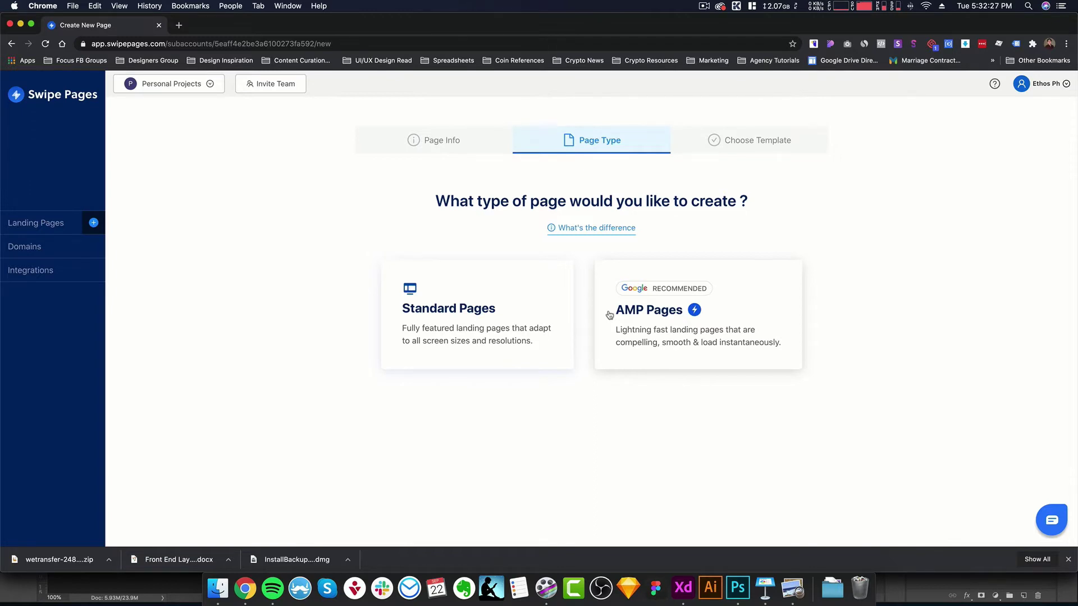
Choose Standard Pages as the page type and start with a blank page instead of a template.
left_click(481, 315)
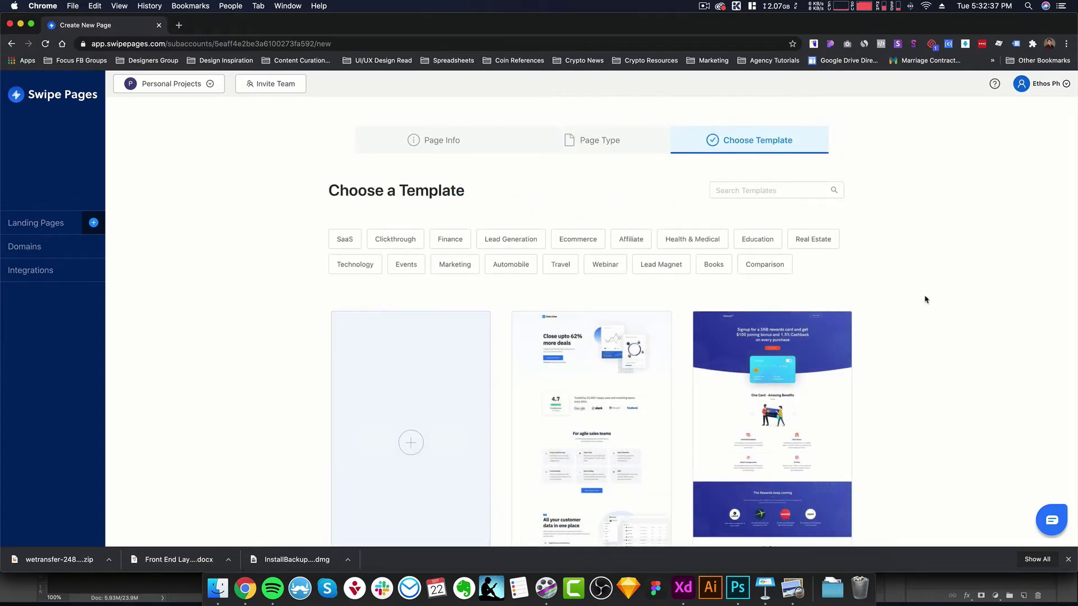
scroll(925, 299, "down", 5)
scroll(925, 299, "up", 4)
scroll(925, 299, "down", 6)
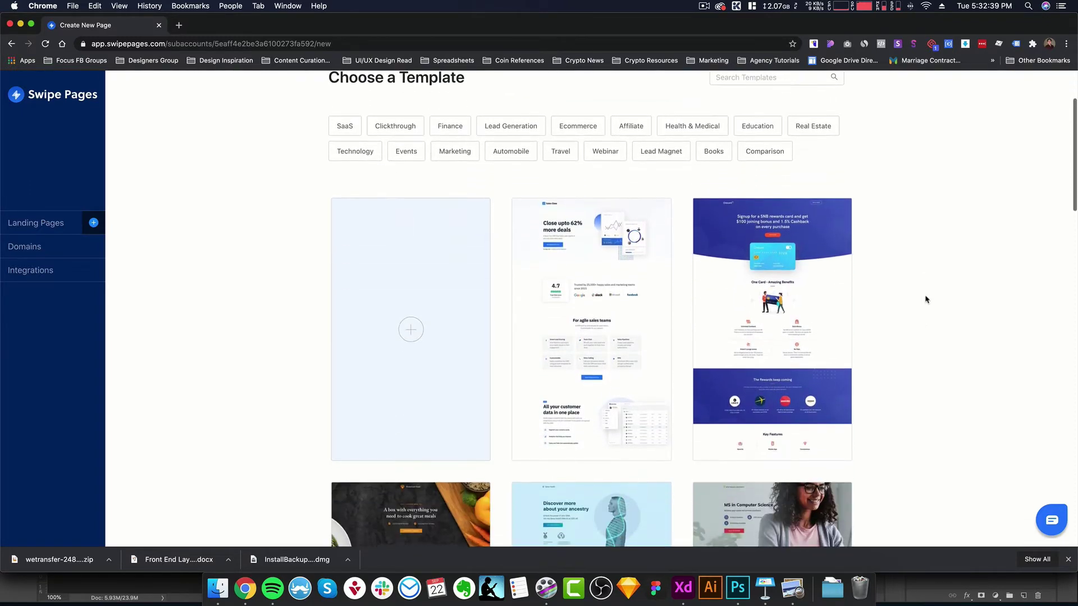
scroll(718, 290, "up", 4)
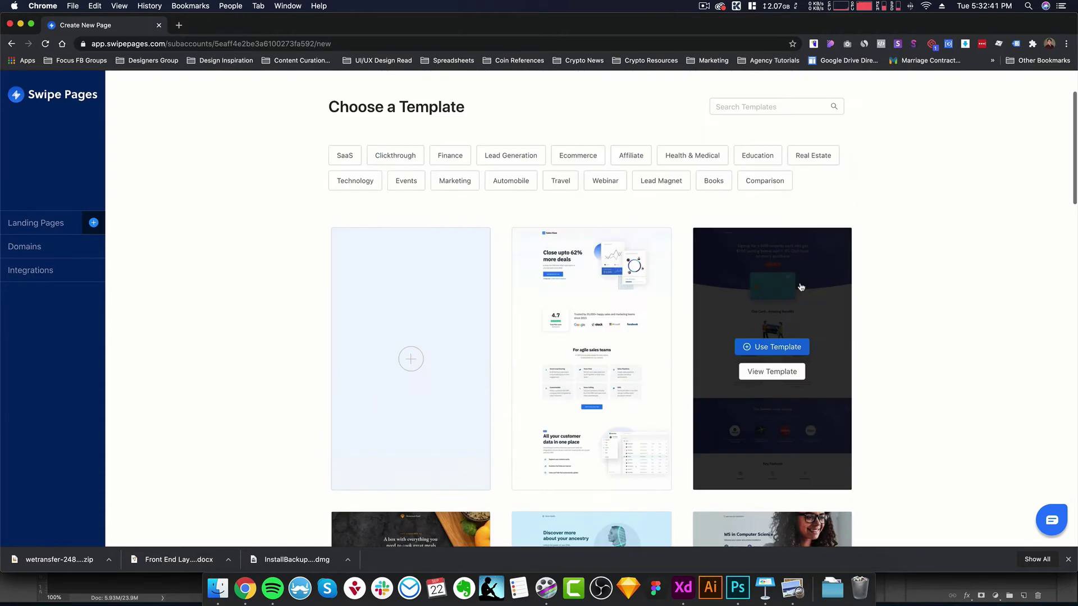
scroll(674, 303, "down", 2)
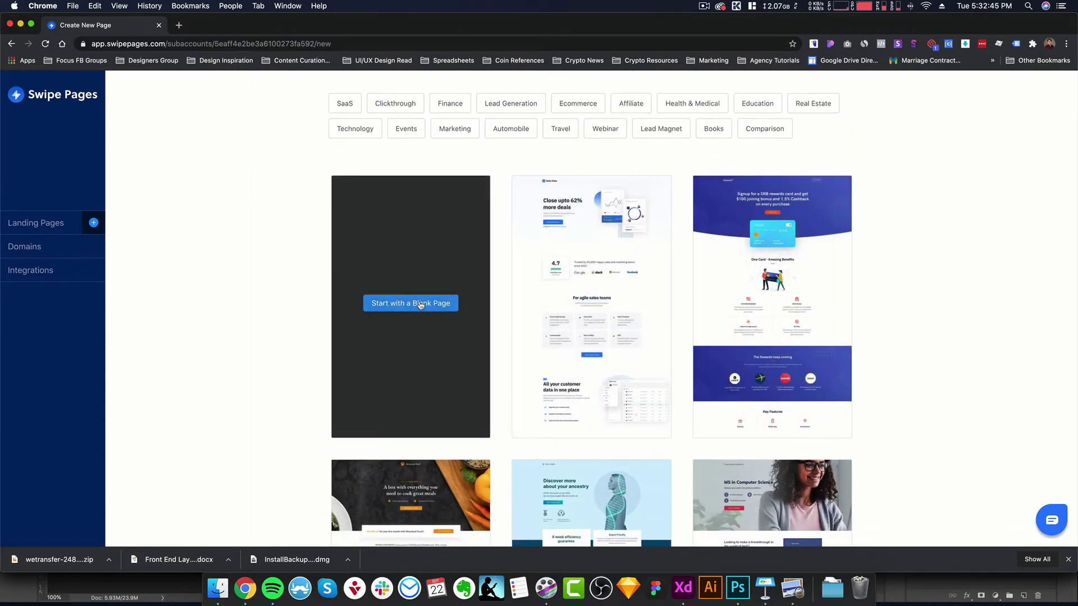
left_click(420, 305)
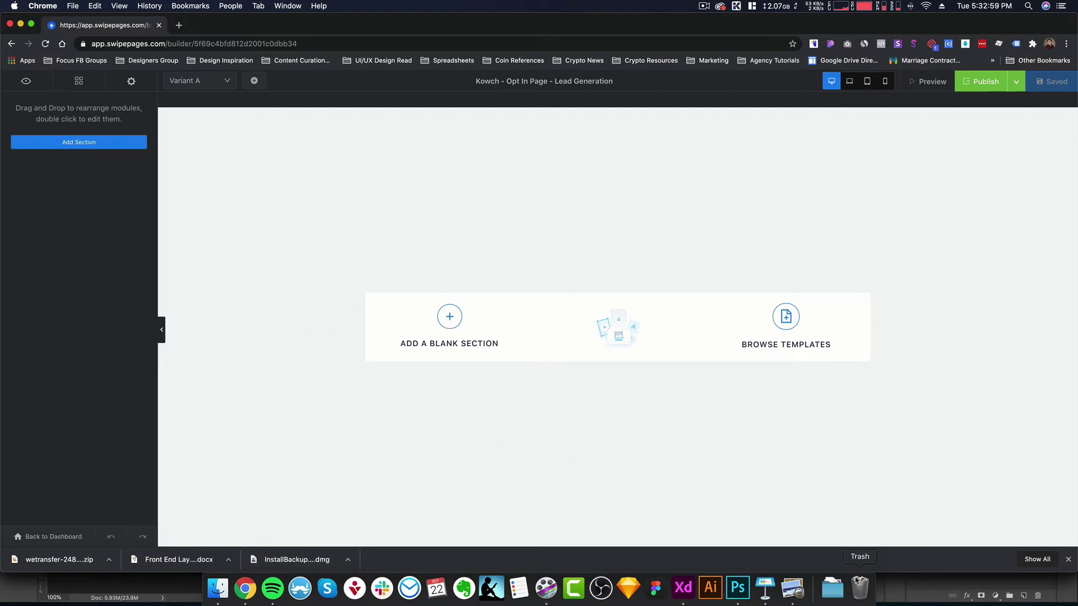
Review the colors and typography in Preview's Styleguide.pdf and the desktop hero and Trusted By sections in the Adobe XD design.
left_click(793, 588)
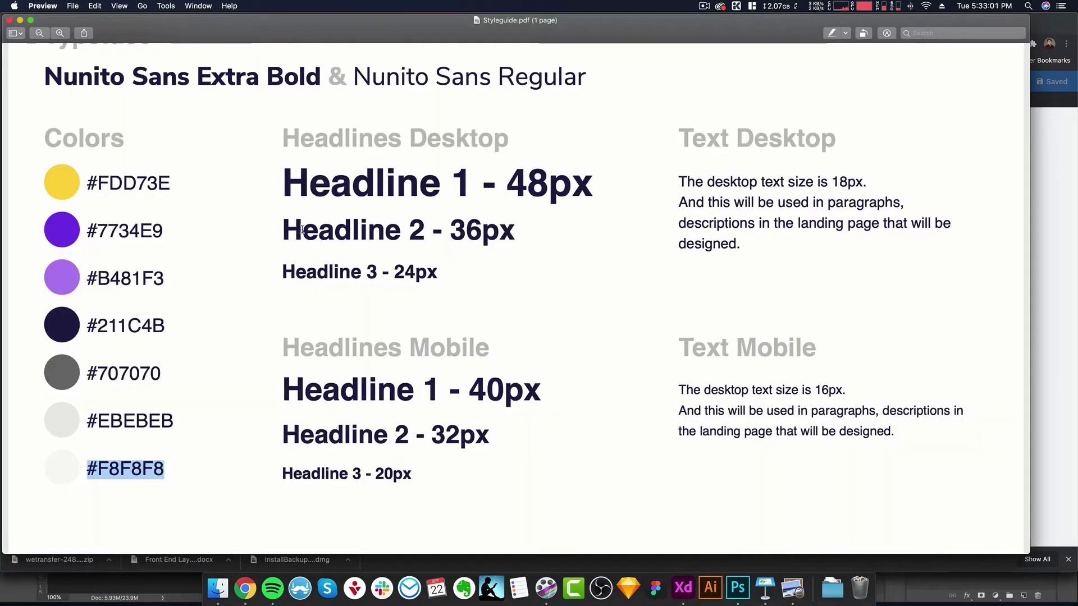
scroll(415, 137, "up", 1)
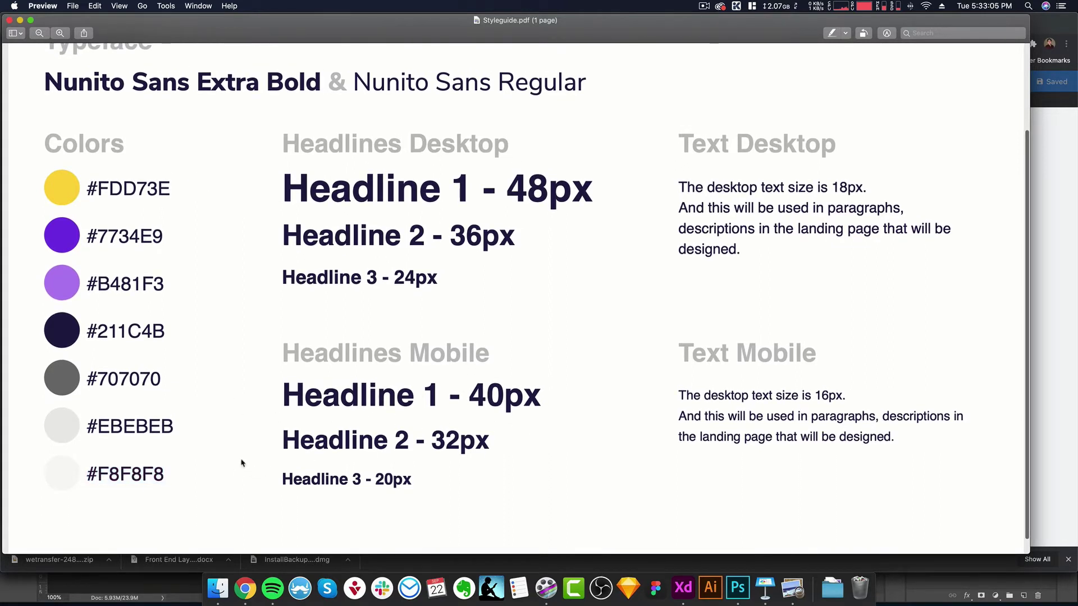
left_click(245, 588)
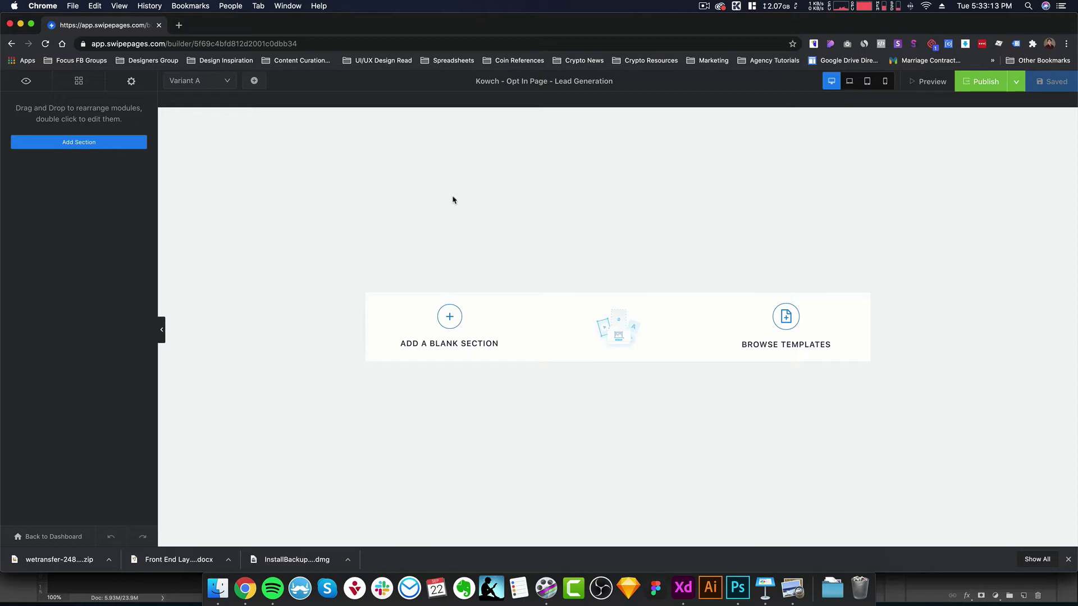
left_click(681, 595)
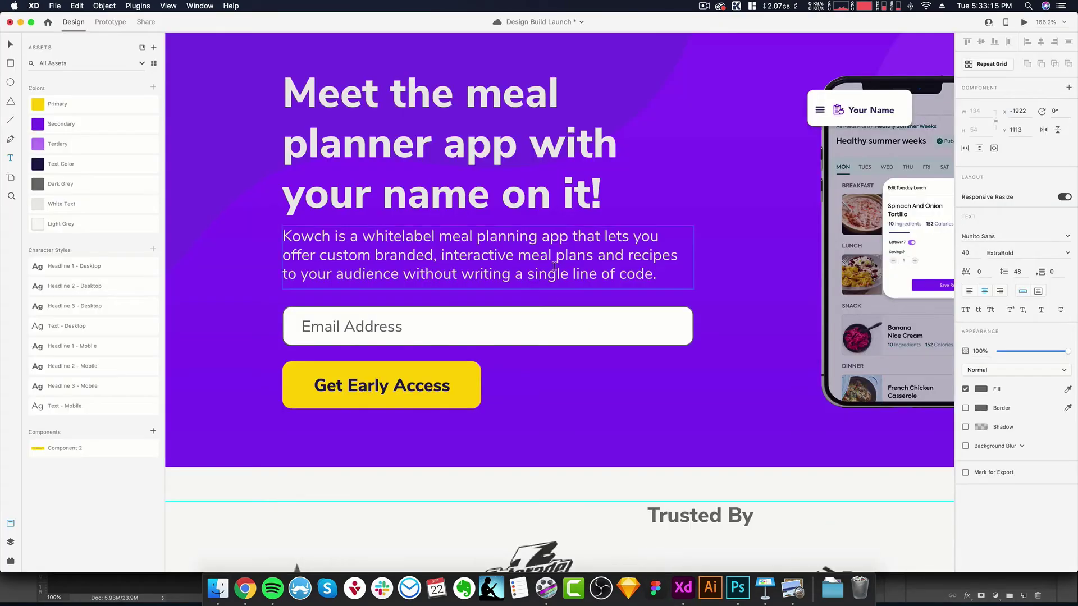
scroll(556, 267, "down", 5)
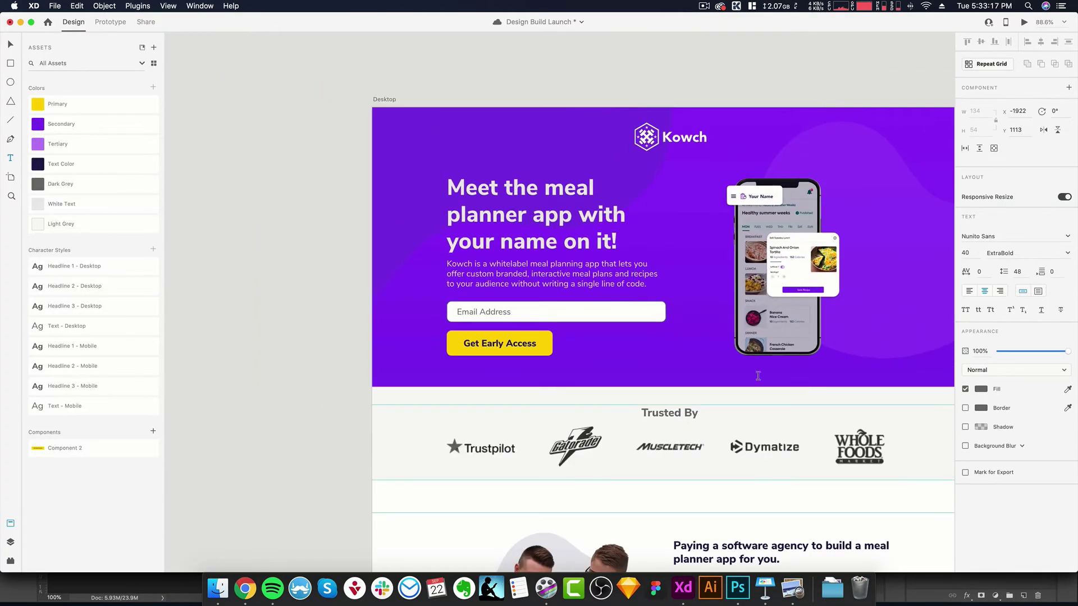
scroll(673, 333, "up", 3)
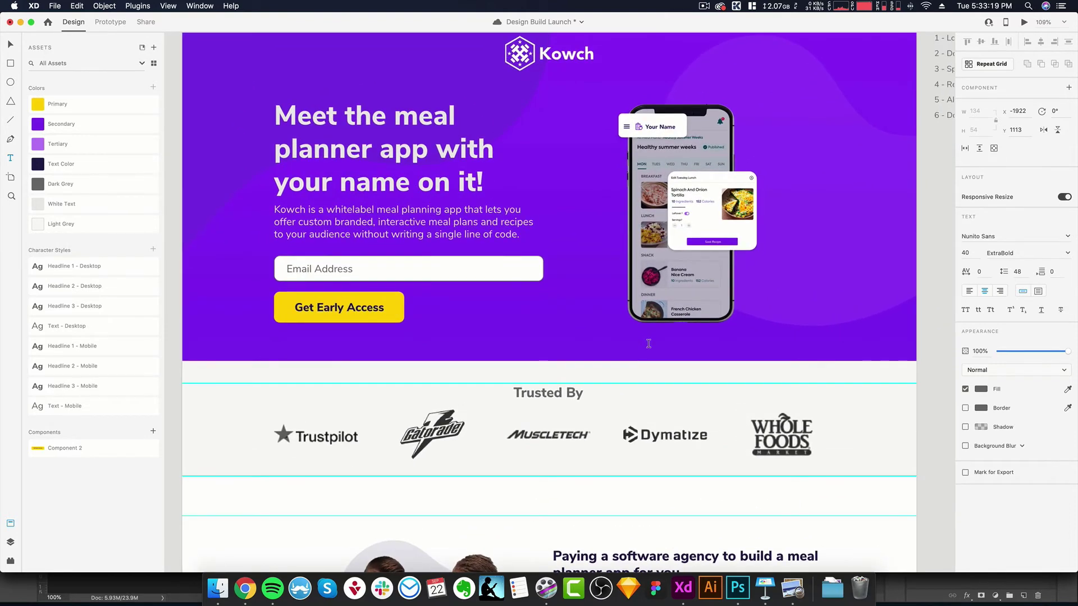
scroll(649, 344, "left", 2)
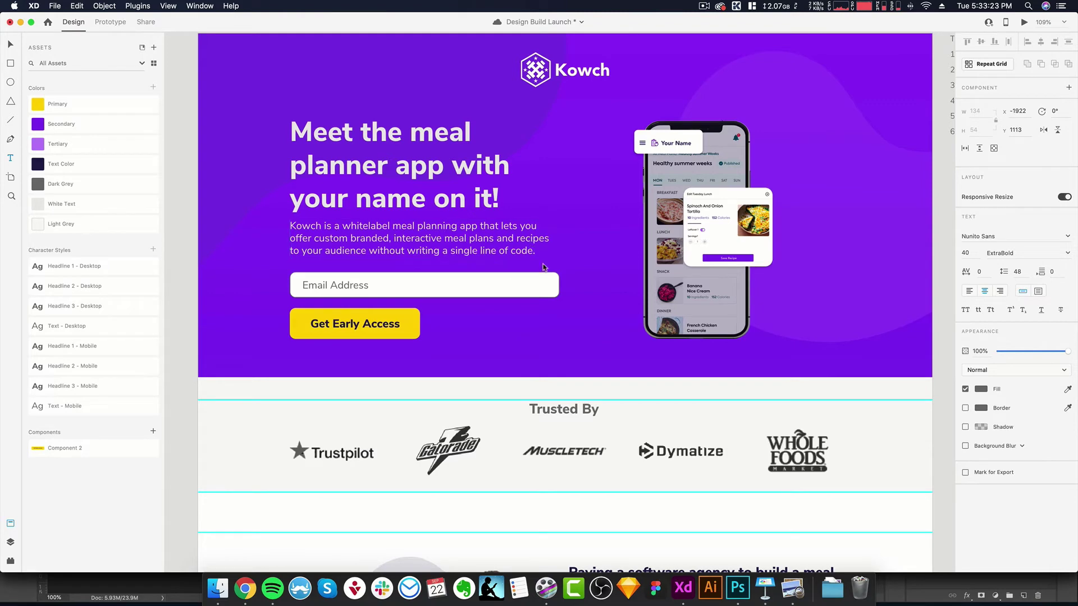
double_click(531, 243)
key("Escape")
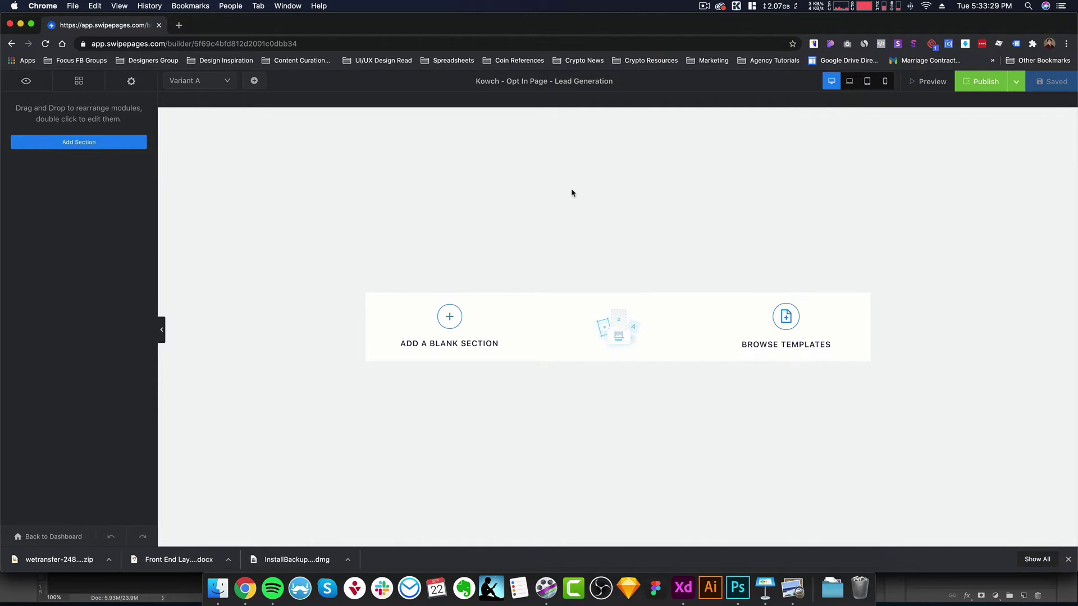
Set the page's global Primary color to #FDD73E, copied from the style guide in Preview.
left_click(131, 84)
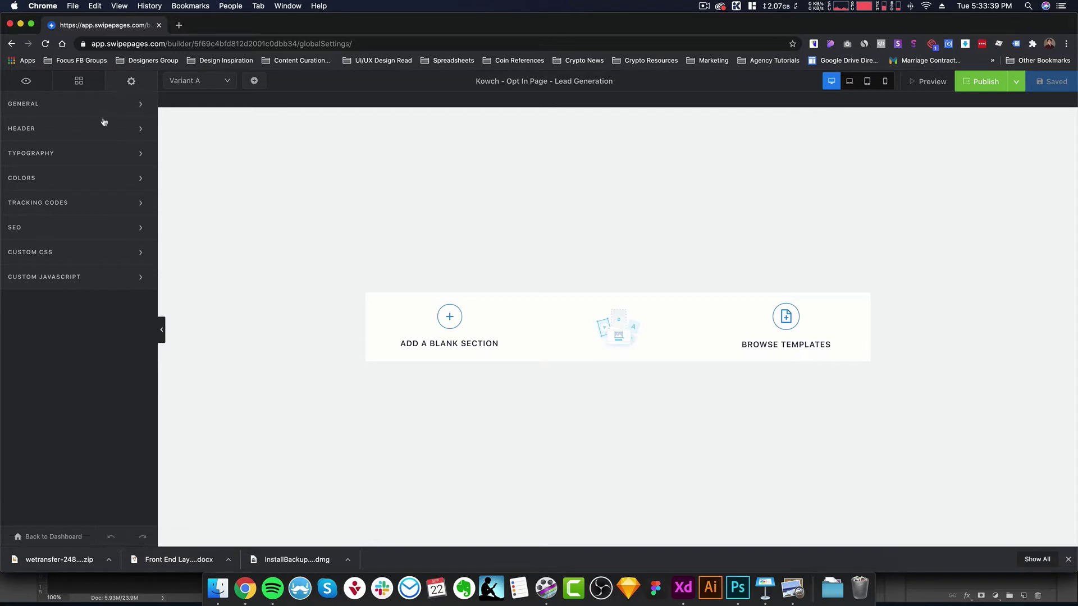
left_click(56, 178)
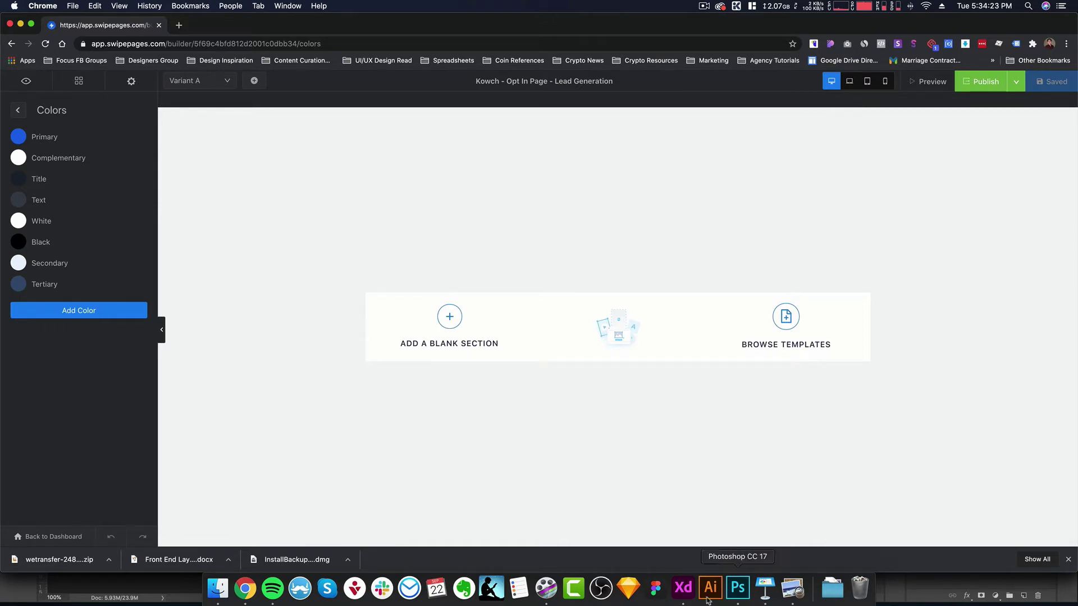
left_click(790, 598)
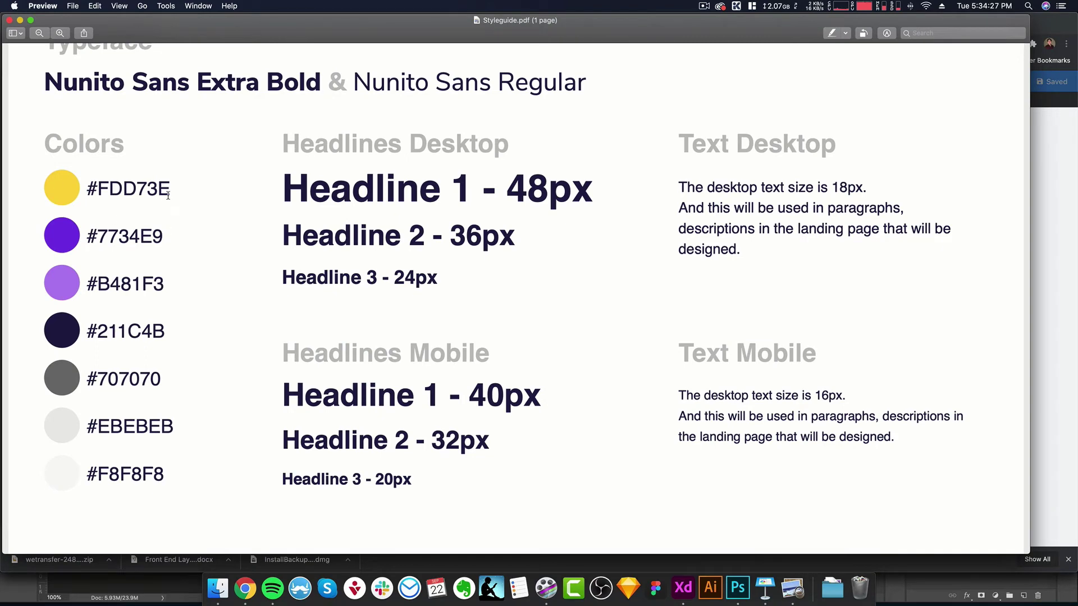
left_click_drag(170, 191, 94, 186)
key("super+c")
key("super+Tab")
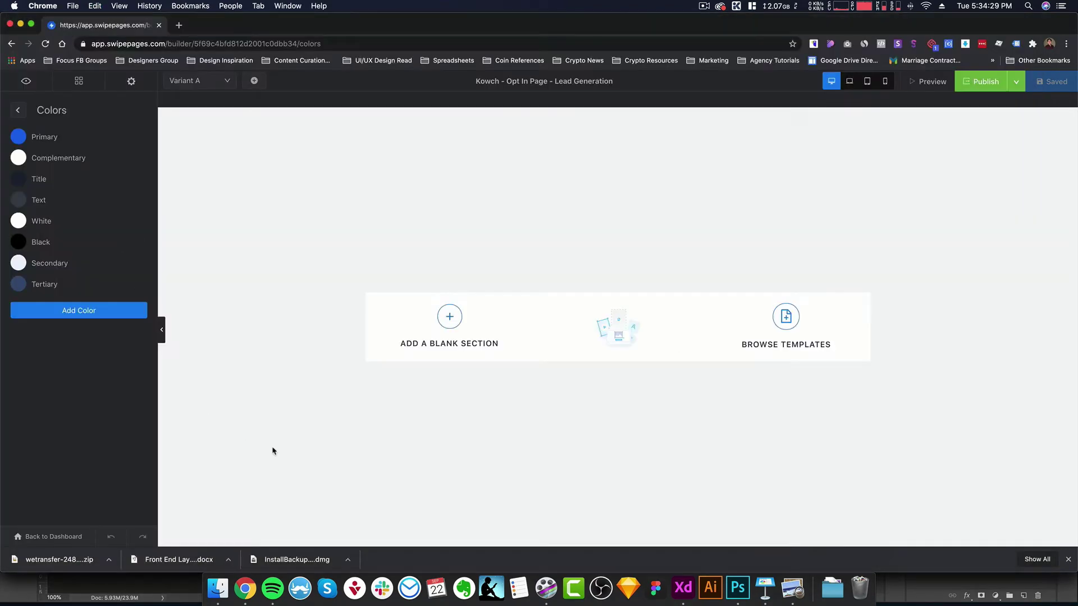
left_click(19, 140)
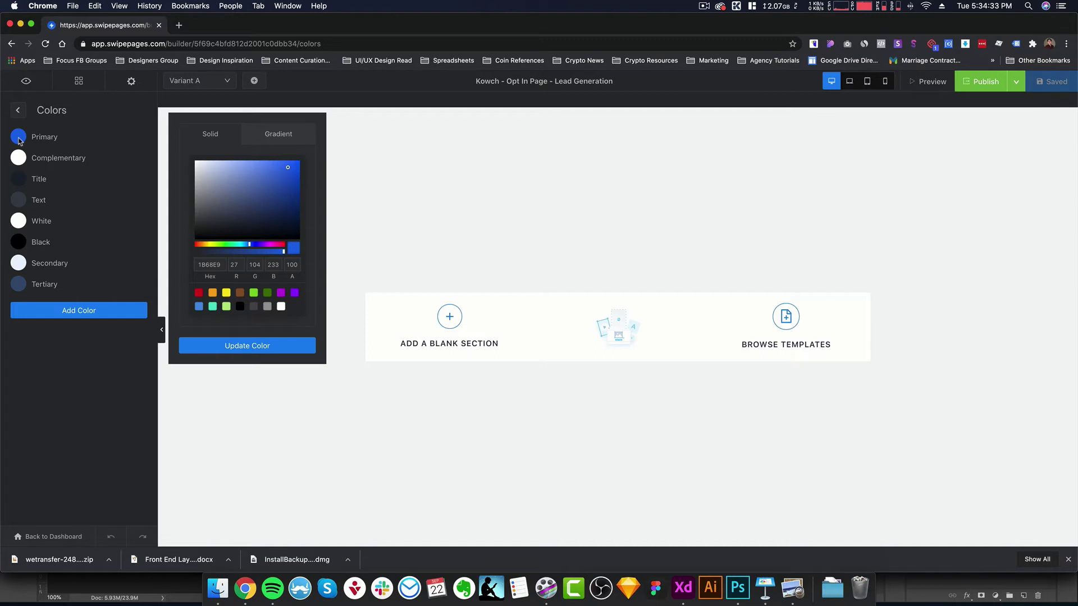
double_click(219, 264)
key("super+v")
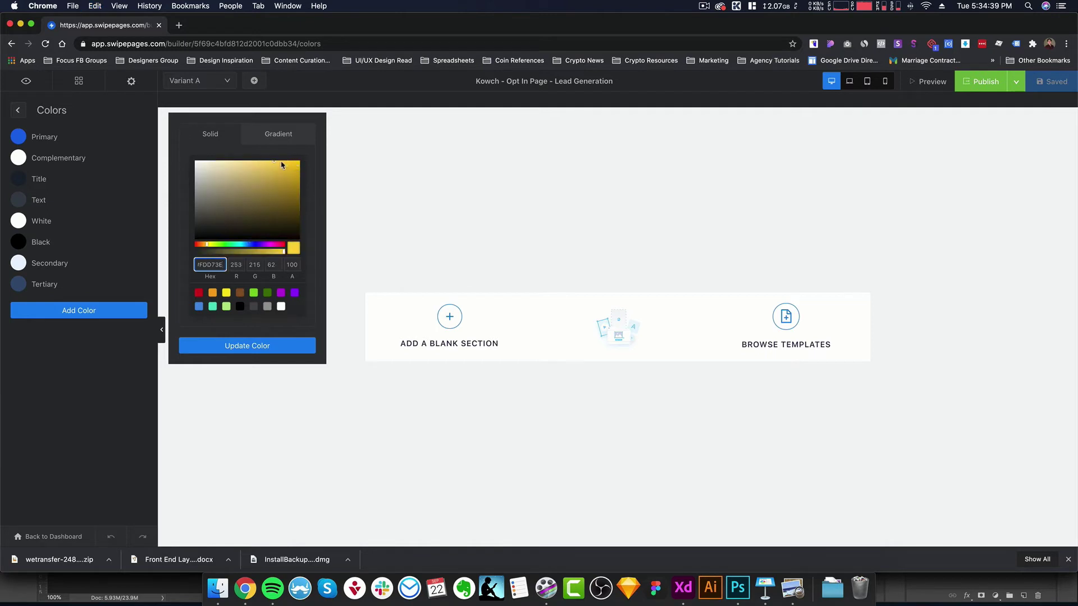
left_click(270, 349)
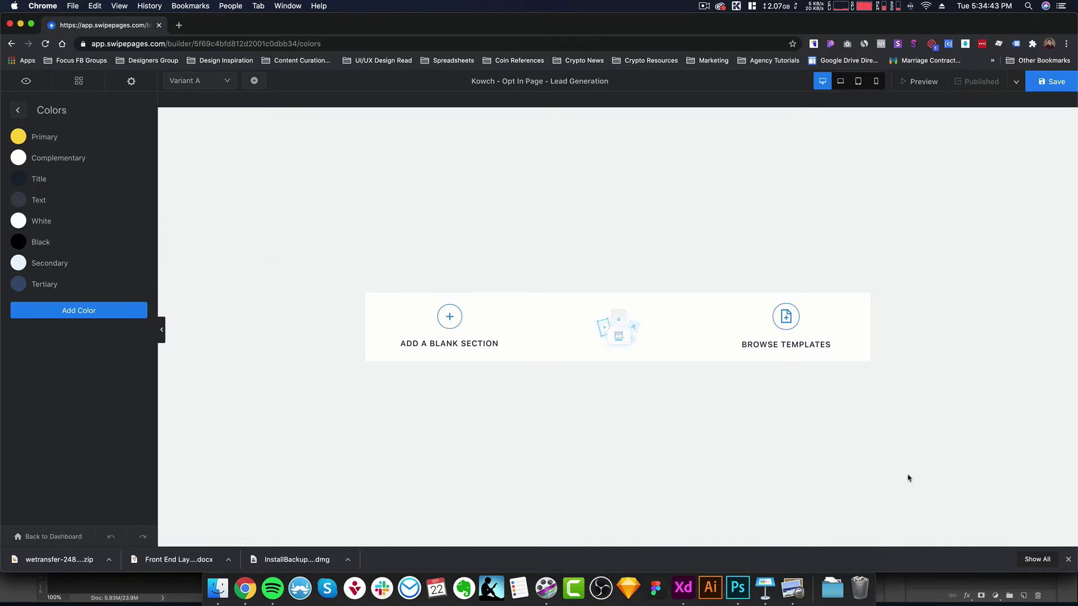
Set the Complementary color to the style guide's dark purple, #7734E9.
key("super+Tab")
left_click_drag(162, 237, 70, 237)
key("super+Tab")
left_click(19, 158)
left_click(213, 264)
key("super+v")
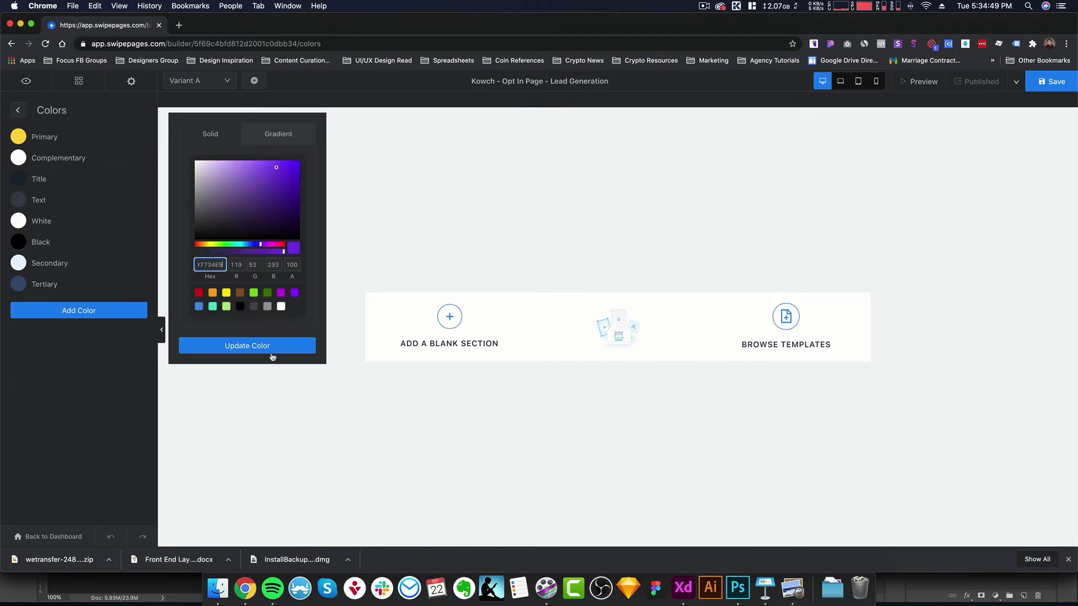
left_click(270, 350)
Set the Title color to the style guide's light purple, #B481F3.
left_click(22, 184)
key("super+Tab")
left_click_drag(165, 284, 89, 283)
key("super+c")
key("super+Tab")
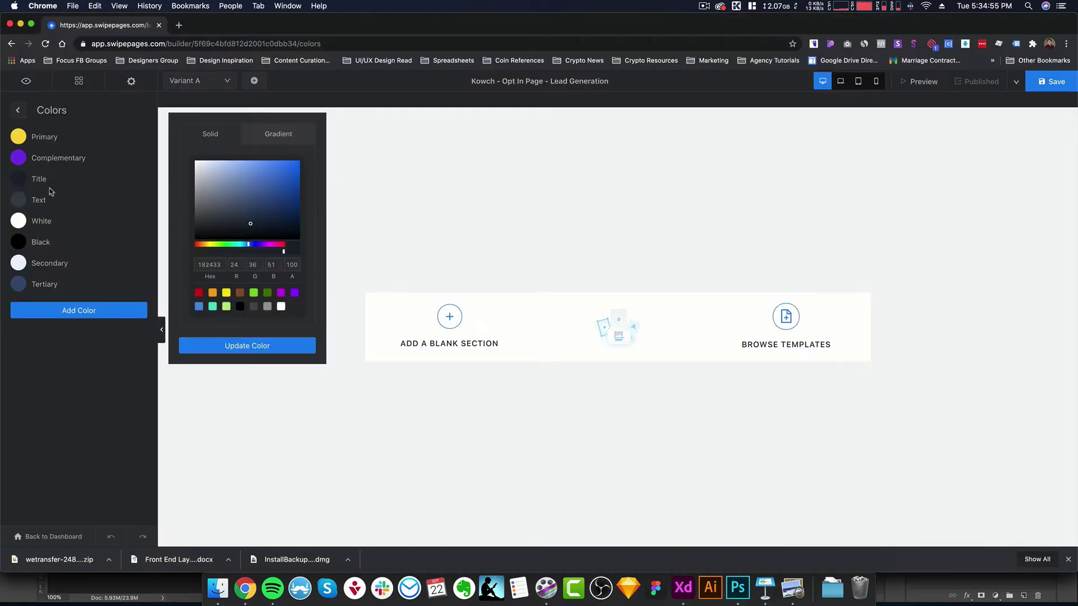
left_click(215, 264)
key("super+v")
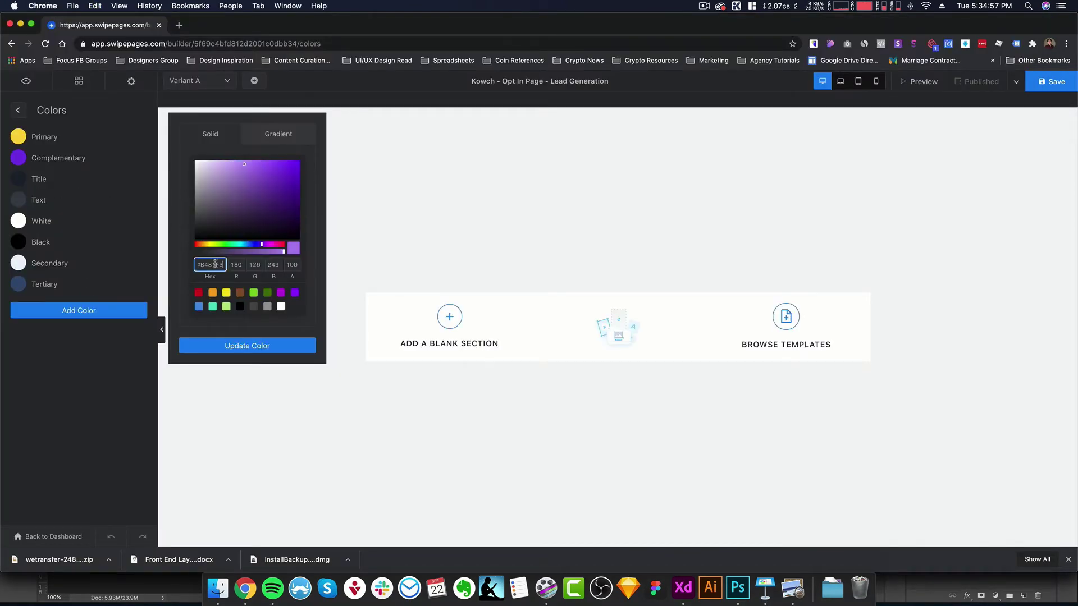
left_click(265, 347)
Set the global Text color to #211C4B, copied from the style guide in Preview.
key("super+Tab")
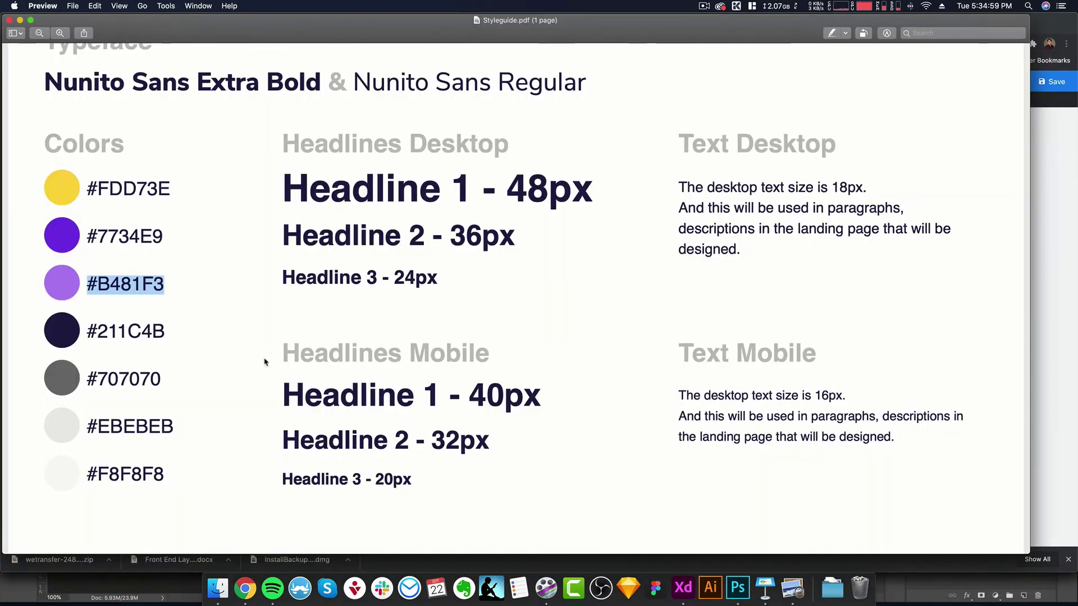
left_click_drag(162, 331, 86, 332)
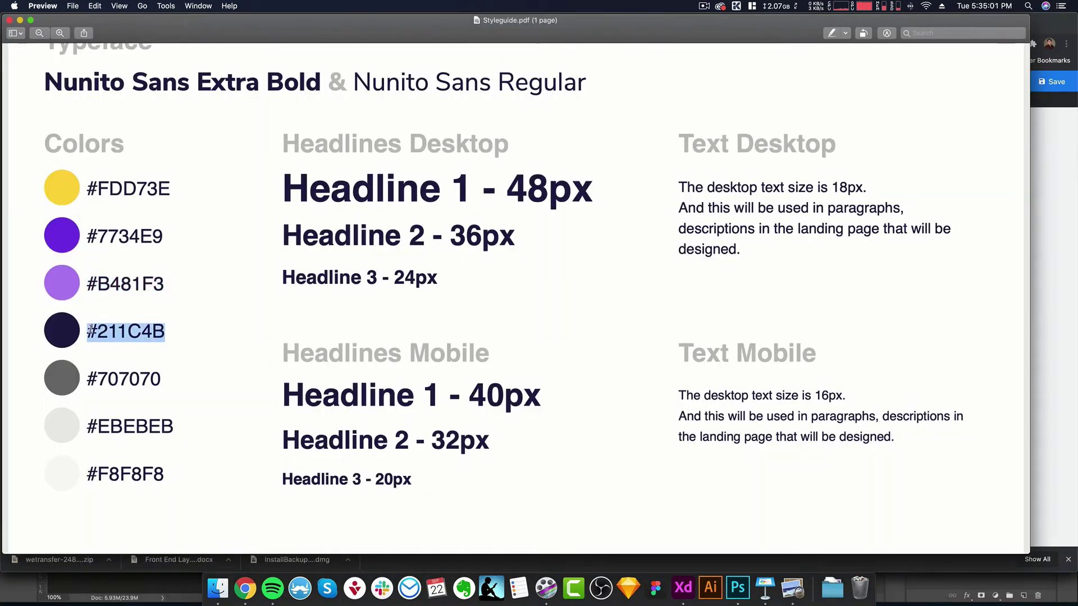
key("super+c")
key("super+Tab")
left_click(21, 202)
left_click(211, 264)
key("super+v")
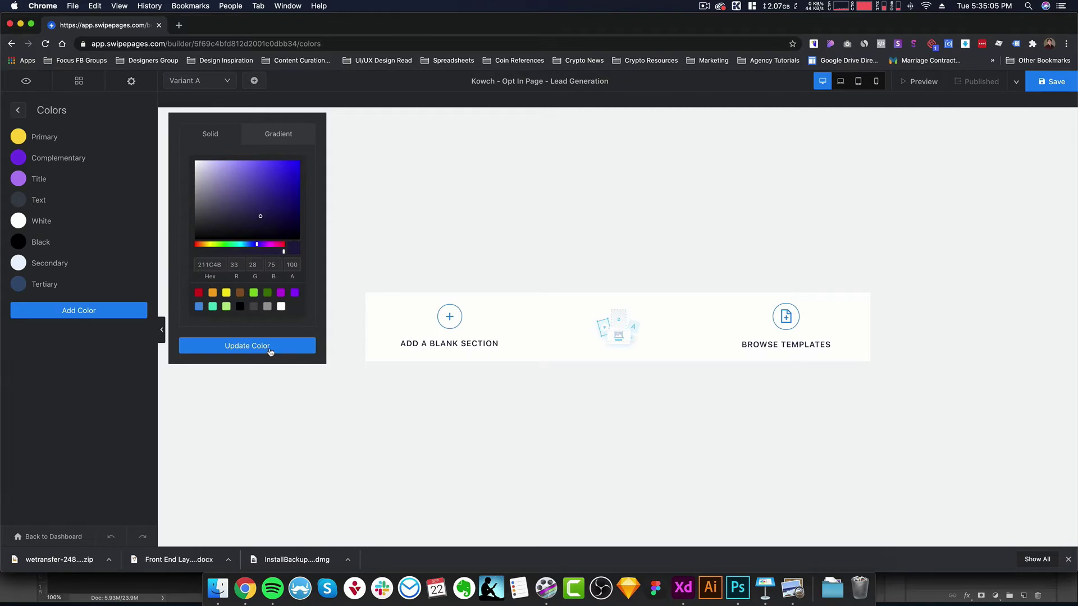
left_click(270, 352)
Set the global Black color to the style guide's gray, #707070.
key("super+Tab")
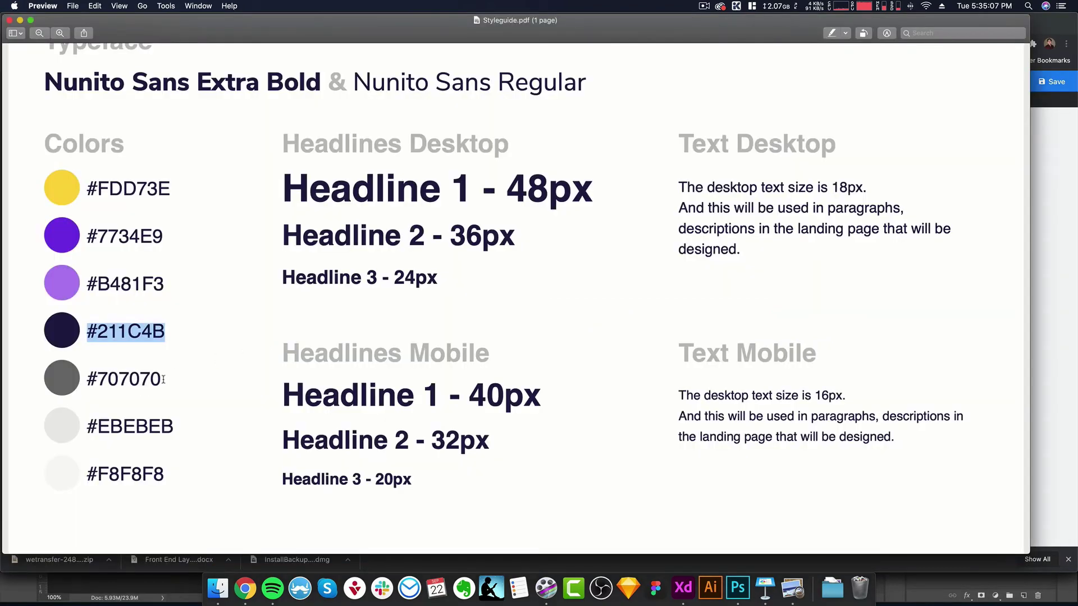
left_click_drag(164, 379, 91, 379)
key("super+c")
key("super+Tab")
key("super+Tab")
key("super+Tab")
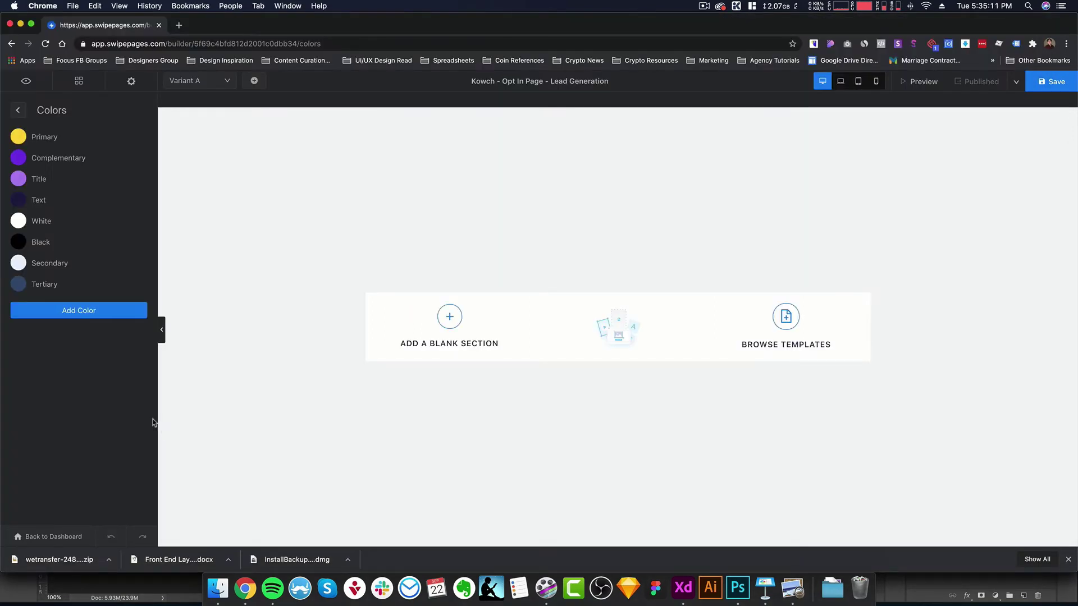
left_click(23, 244)
double_click(217, 265)
key("super+v")
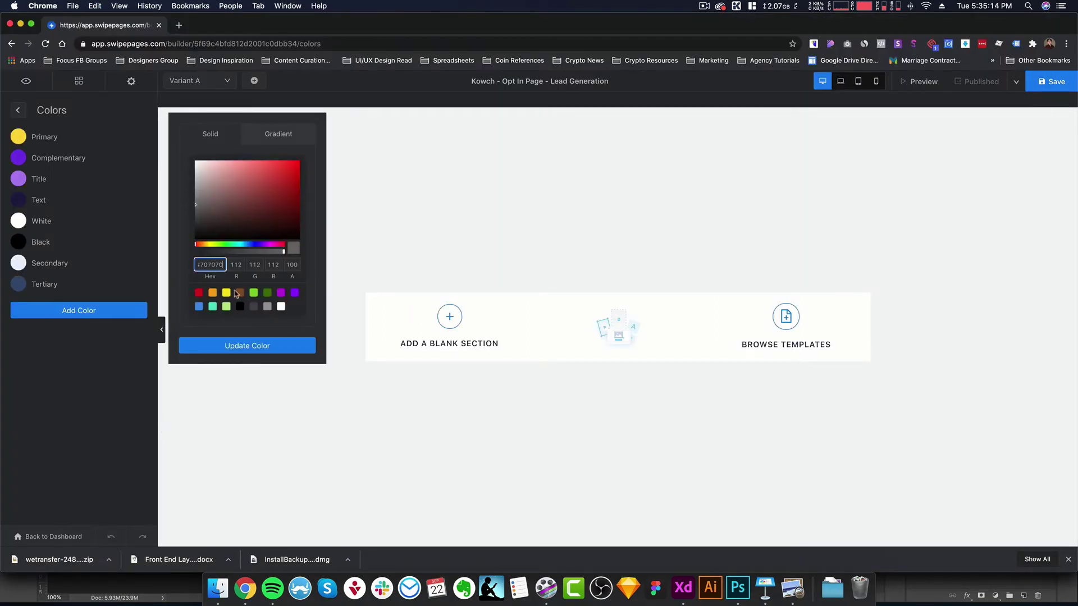
left_click(270, 352)
left_click_drag(52, 243, 30, 243)
Set the global White color to #EBEBEB, copied from the style guide in Preview.
key("super+Tab")
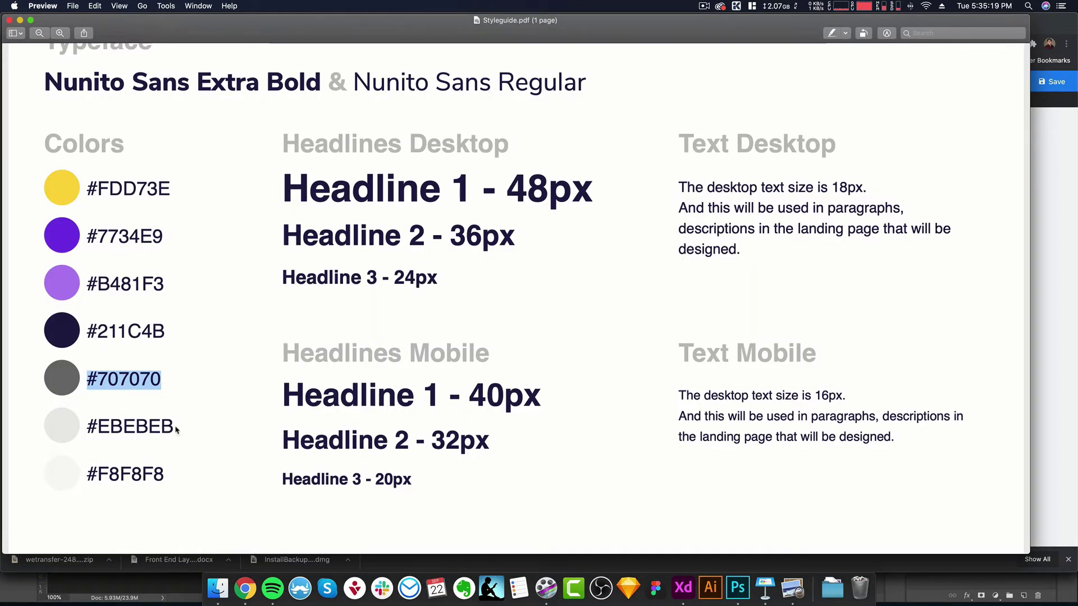
left_click(171, 488)
left_click_drag(178, 425, 86, 427)
key("super+c")
key("super+Tab")
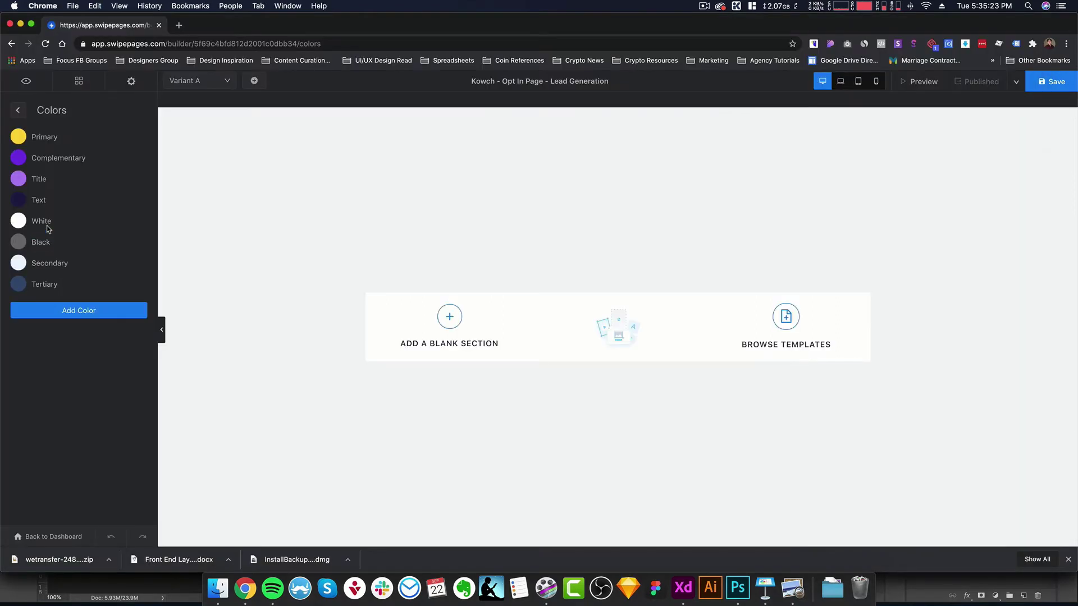
left_click(18, 221)
left_click(212, 265)
key("super+v")
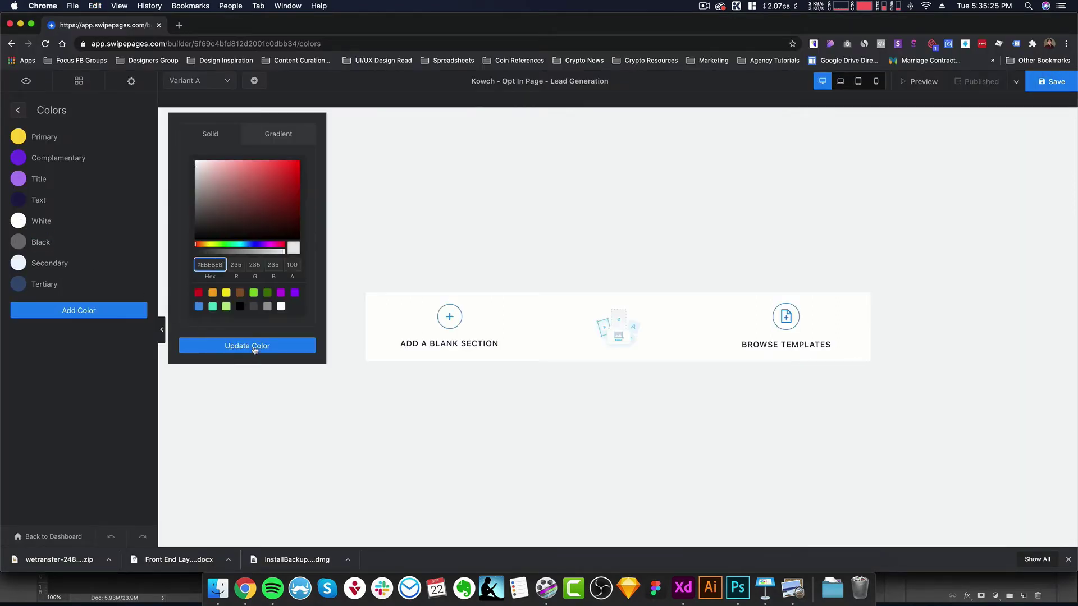
left_click(256, 349)
Copy #F8F8F8 from the style guide in Preview and set the global White color to #FFFFFF.
key("super+Tab")
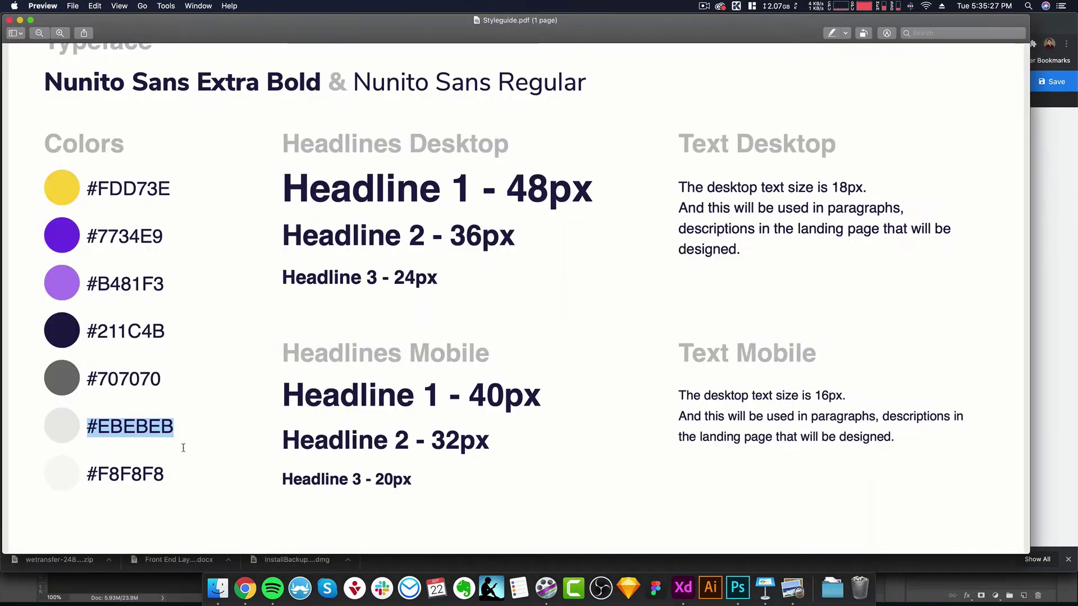
left_click_drag(169, 475, 95, 469)
key("super+c")
key("super+Tab")
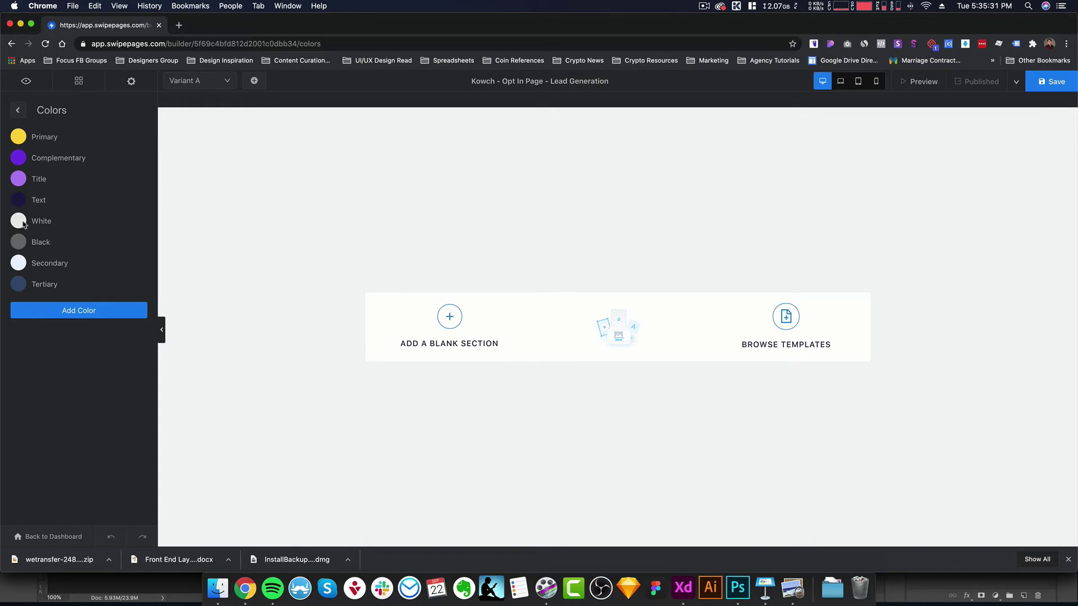
left_click(21, 223)
left_click(211, 265)
double_click(211, 265)
type("ffffff")
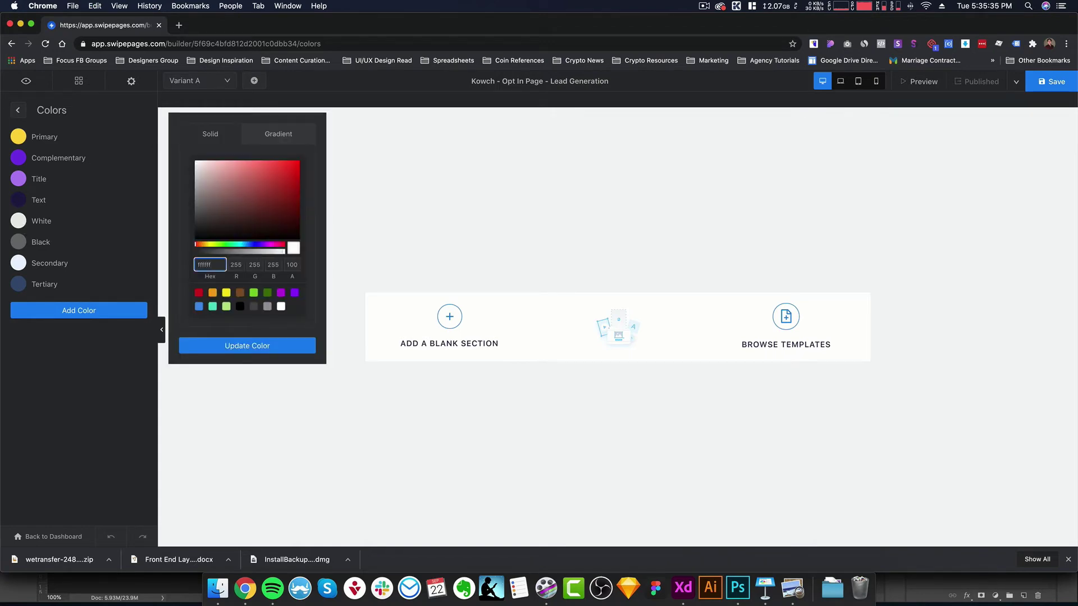
left_click(281, 346)
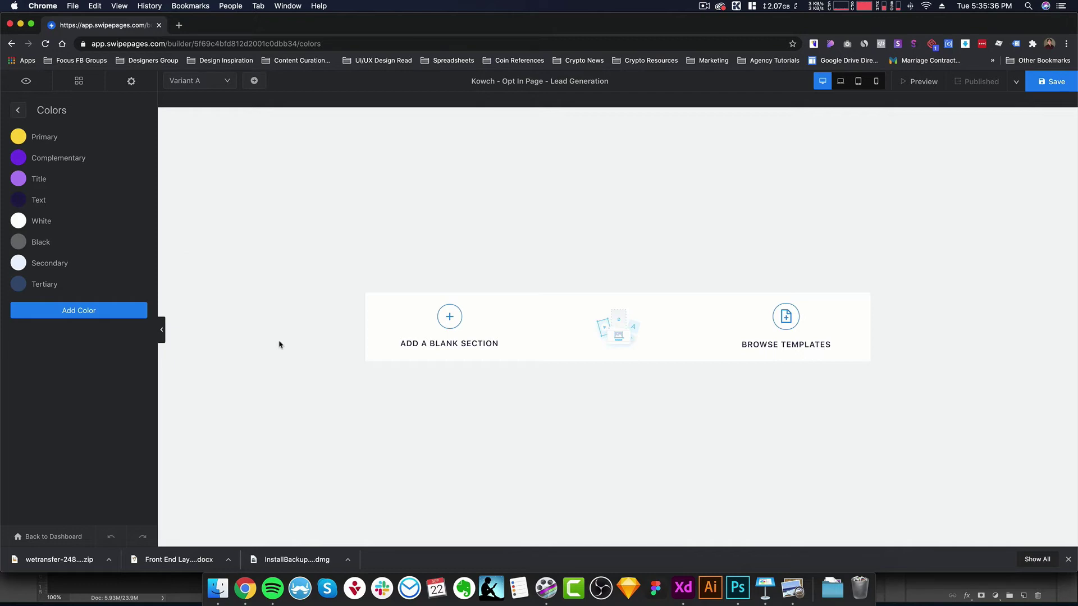
Set the global White color to the style guide's light gray, #EBEBEB.
left_click(19, 223)
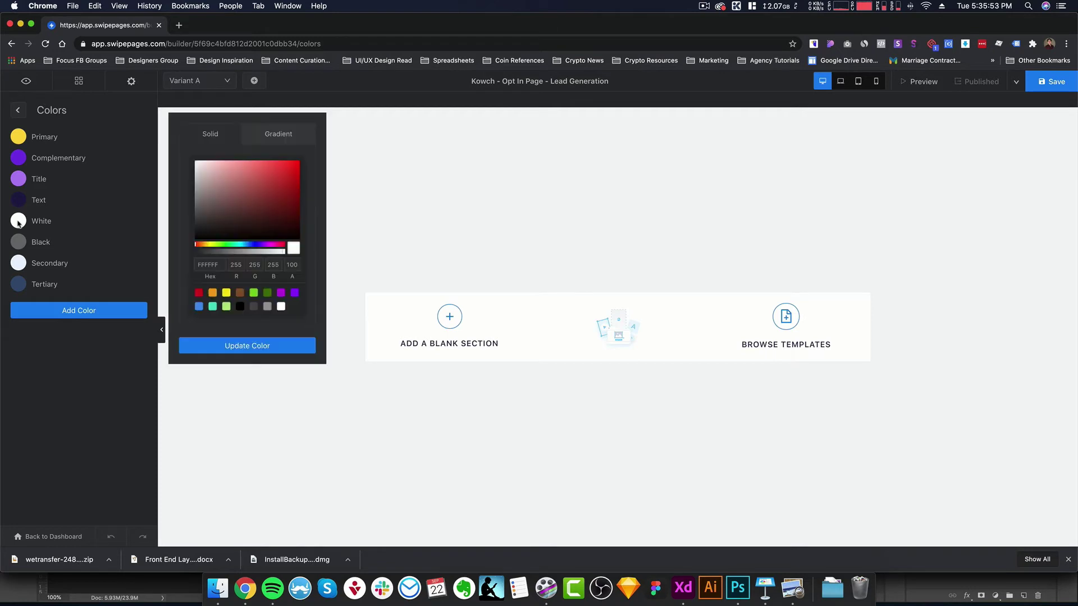
left_click(220, 265)
key("super+a")
key("super+v")
key("super+a")
type("EBEBEB")
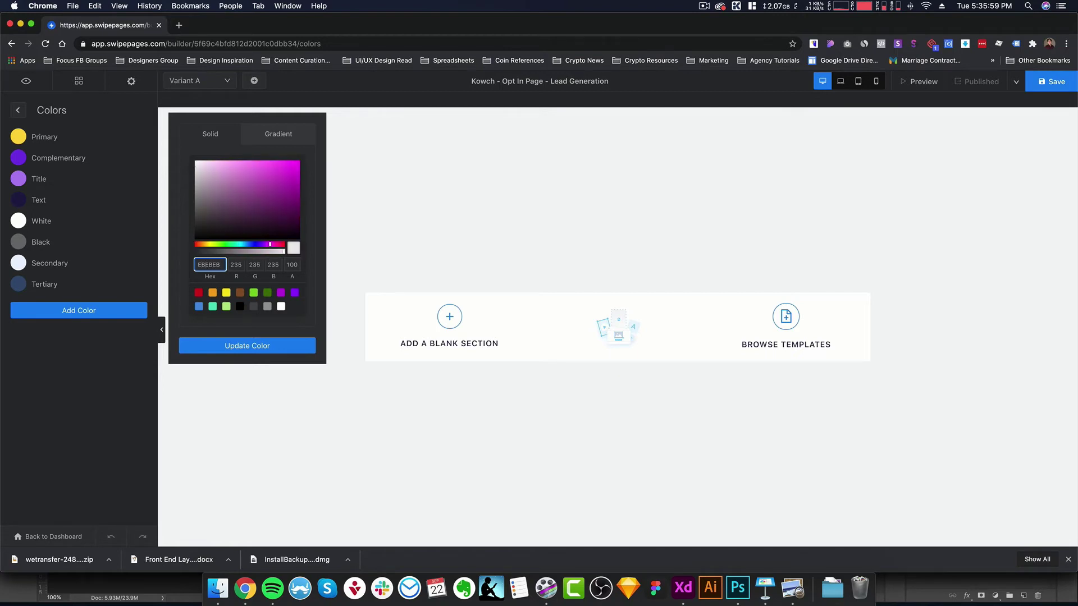
left_click(289, 347)
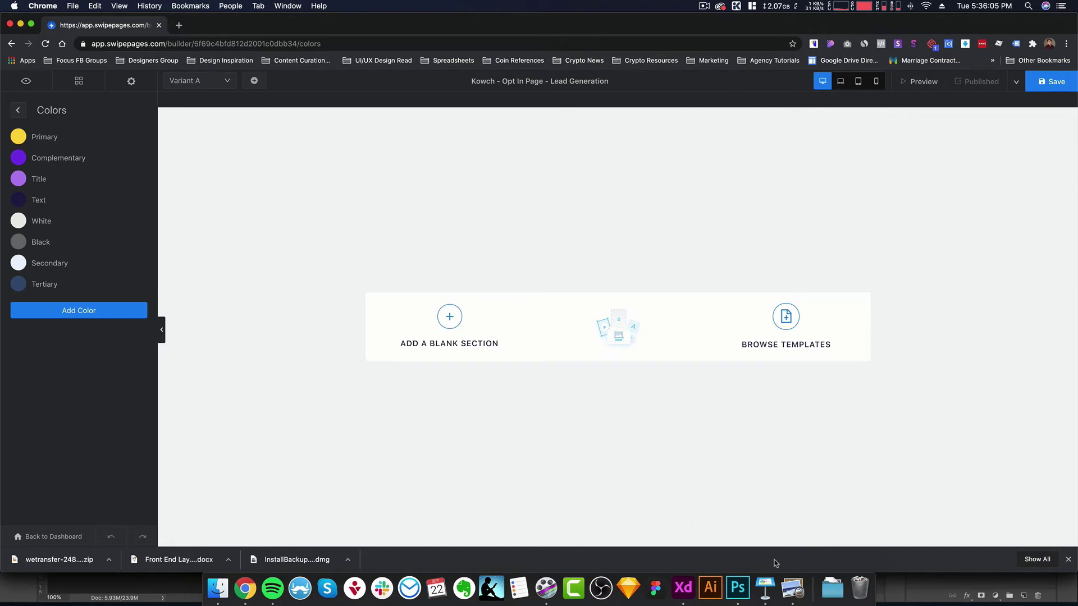
Set the global Secondary color to #F8F8F8, the last color in the style guide.
left_click(797, 590)
left_click_drag(166, 475, 89, 475)
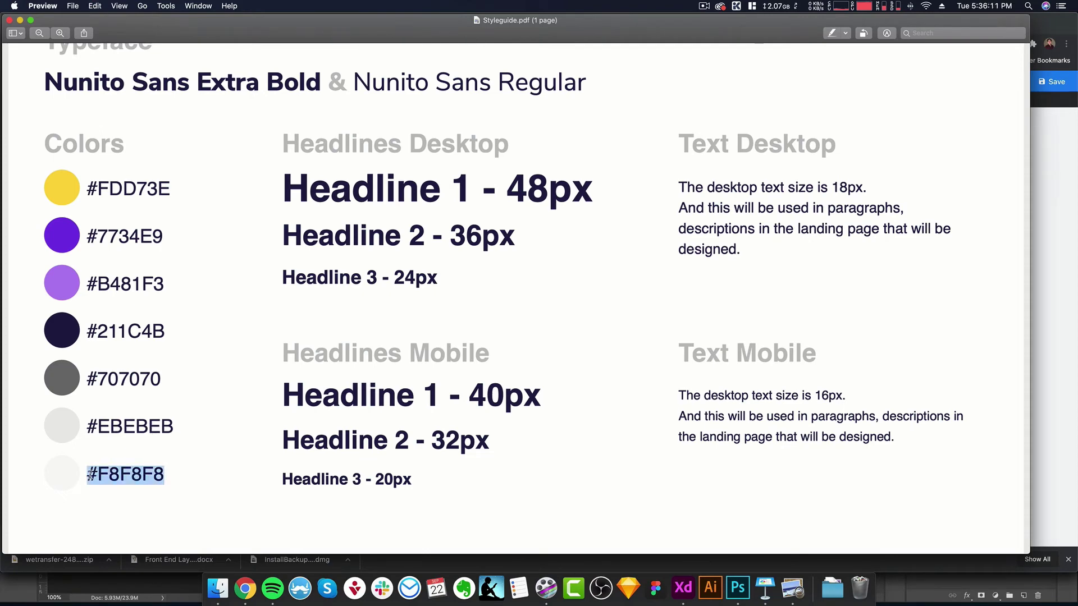
key("super+Tab")
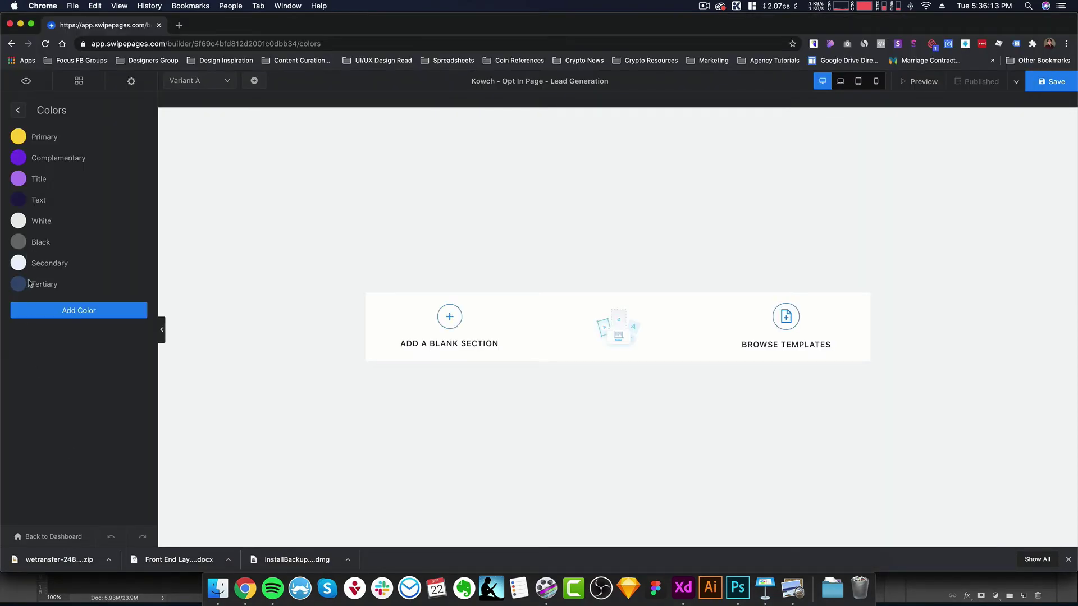
left_click(17, 264)
left_click(222, 264)
key("super+v")
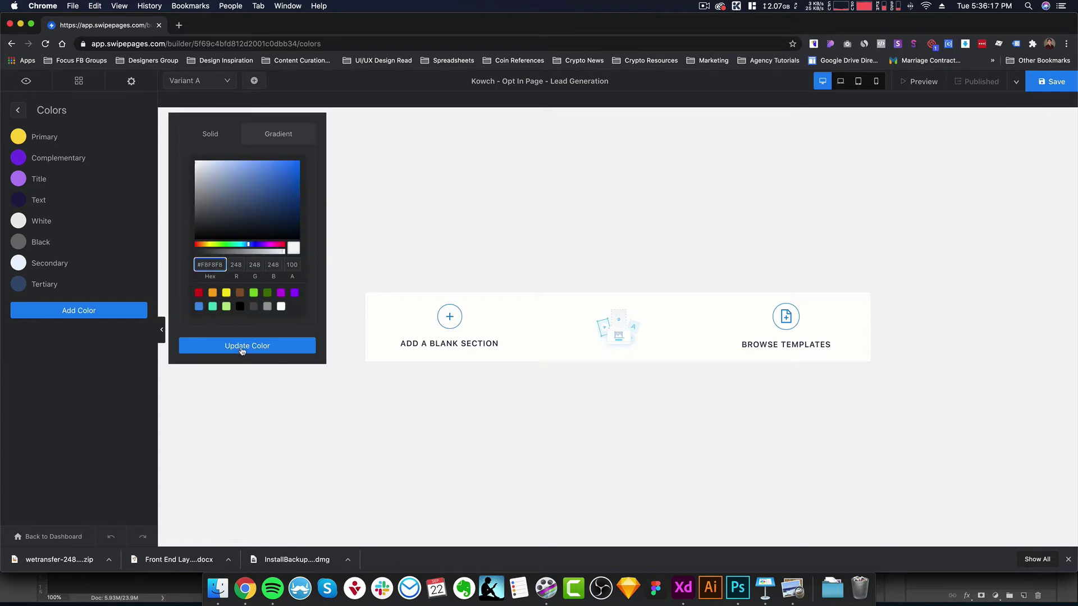
left_click(247, 346)
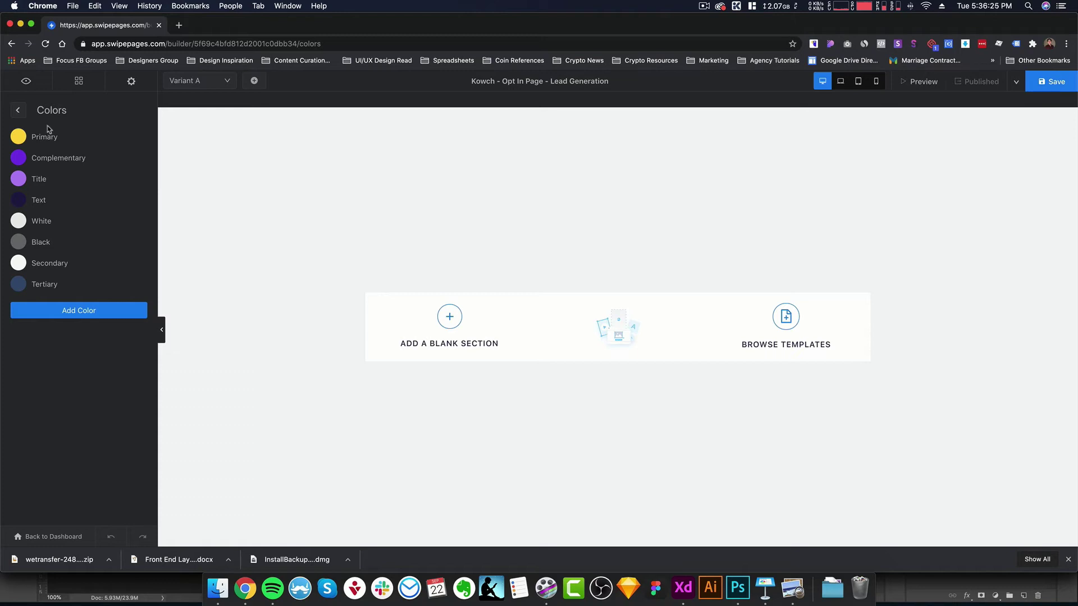
Open the global Typography settings and compare the H1 heading's settings across desktop, laptop, tablet and mobile.
left_click(132, 84)
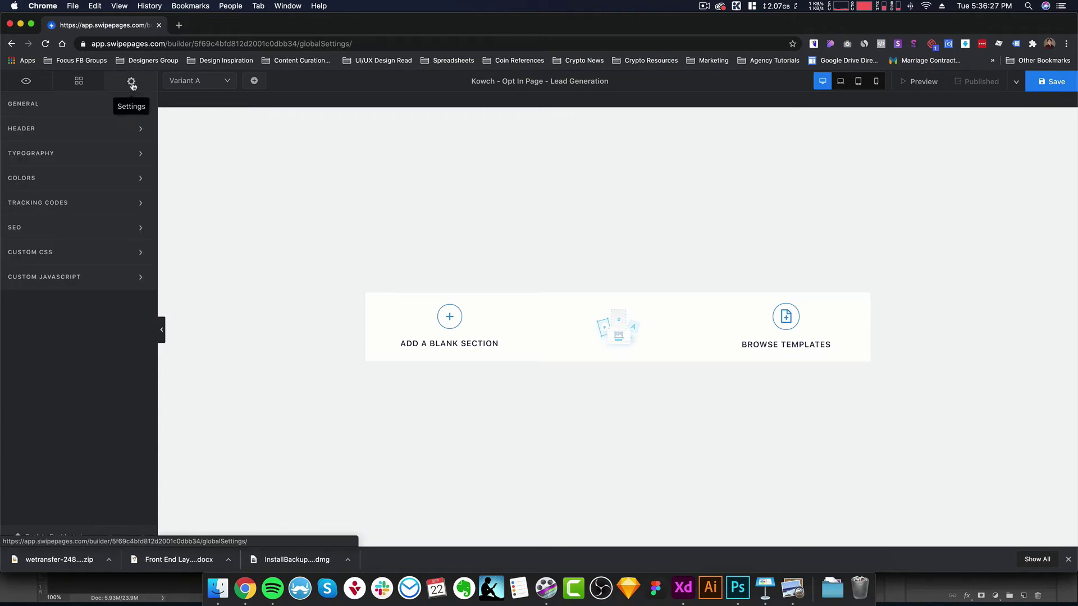
left_click(46, 157)
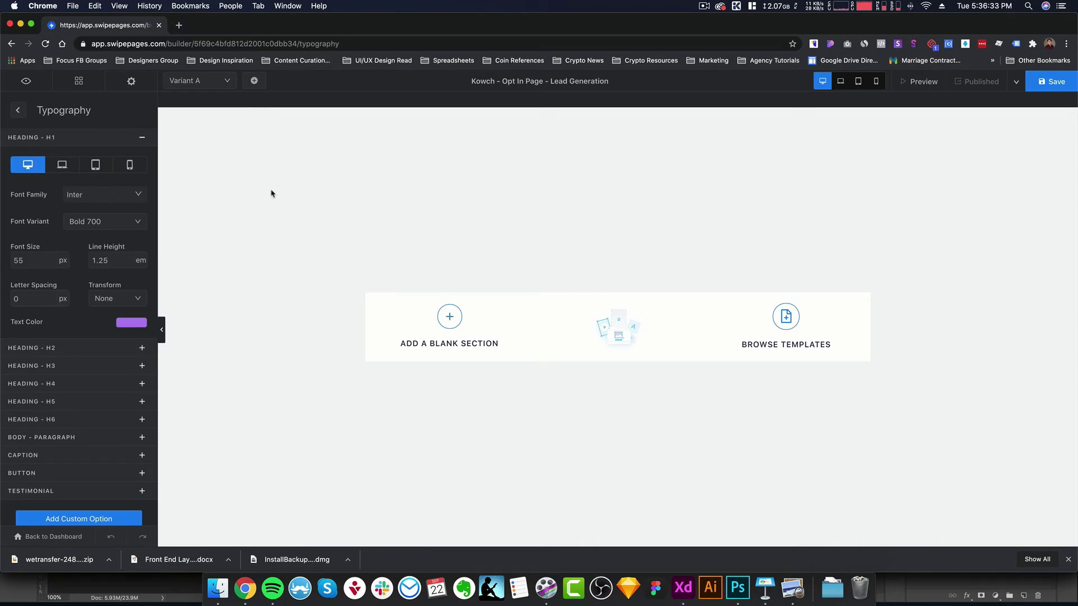
left_click(62, 176)
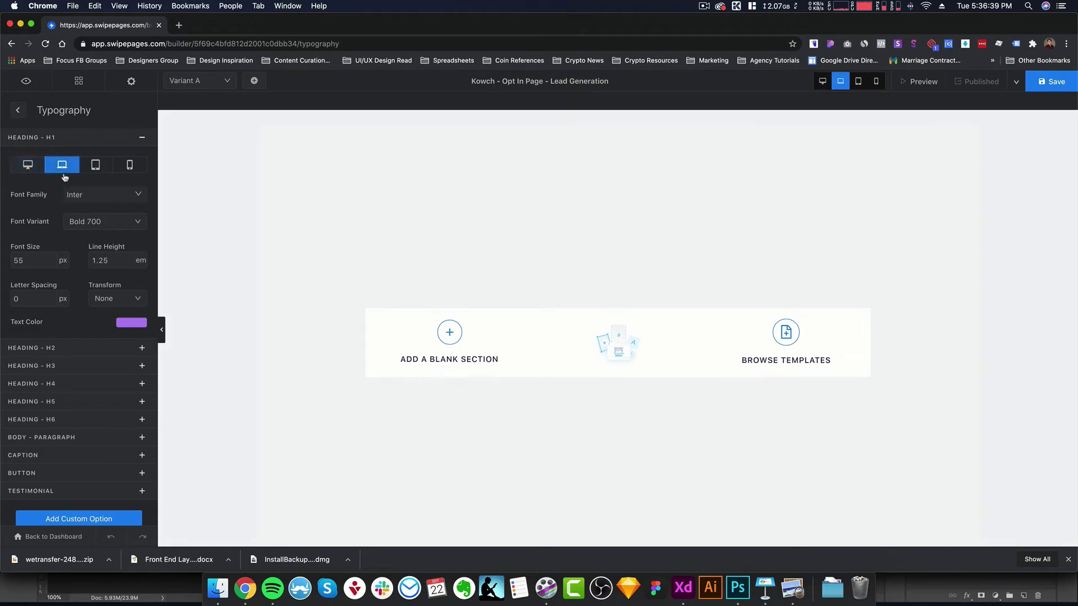
left_click(93, 172)
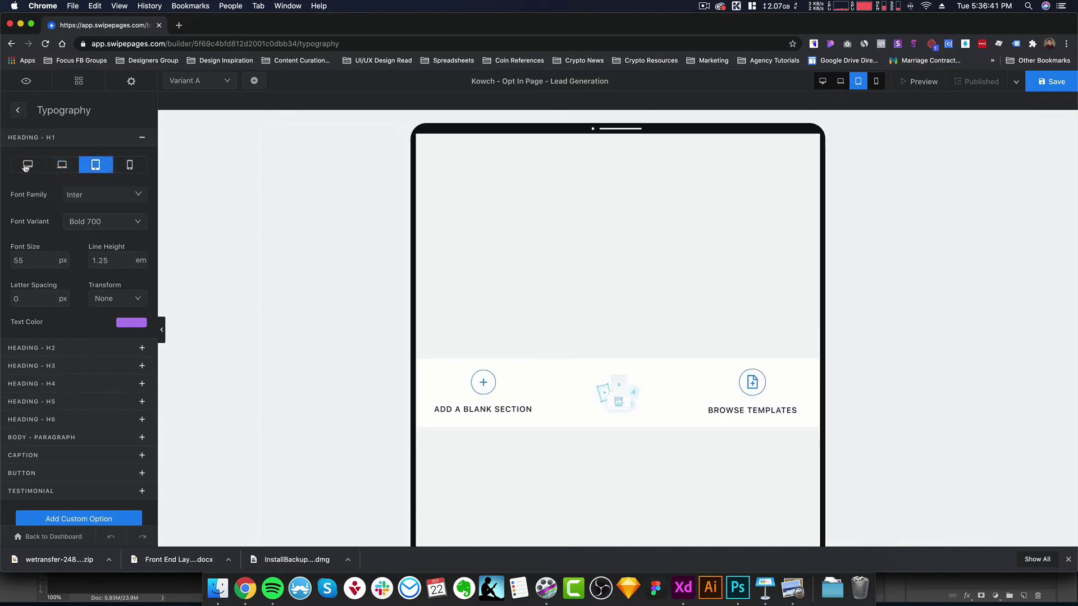
left_click(26, 166)
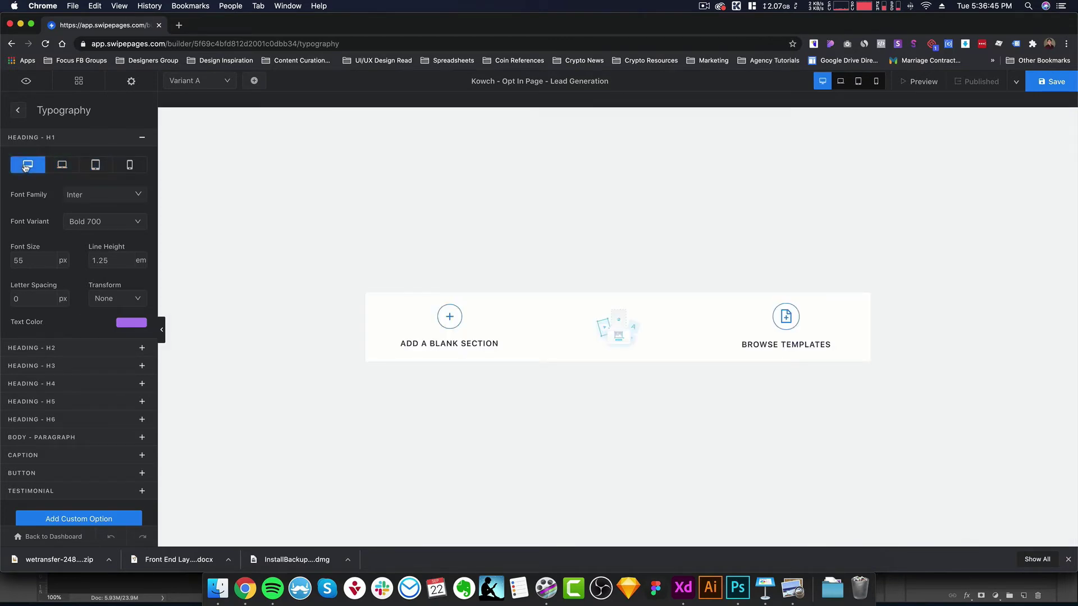
left_click(128, 166)
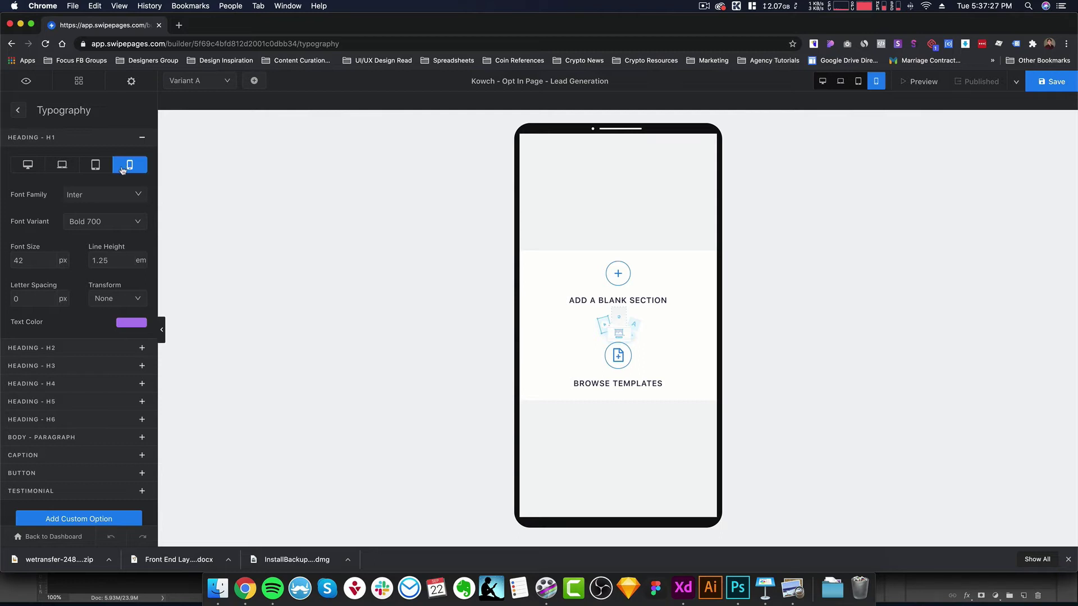
left_click(97, 168)
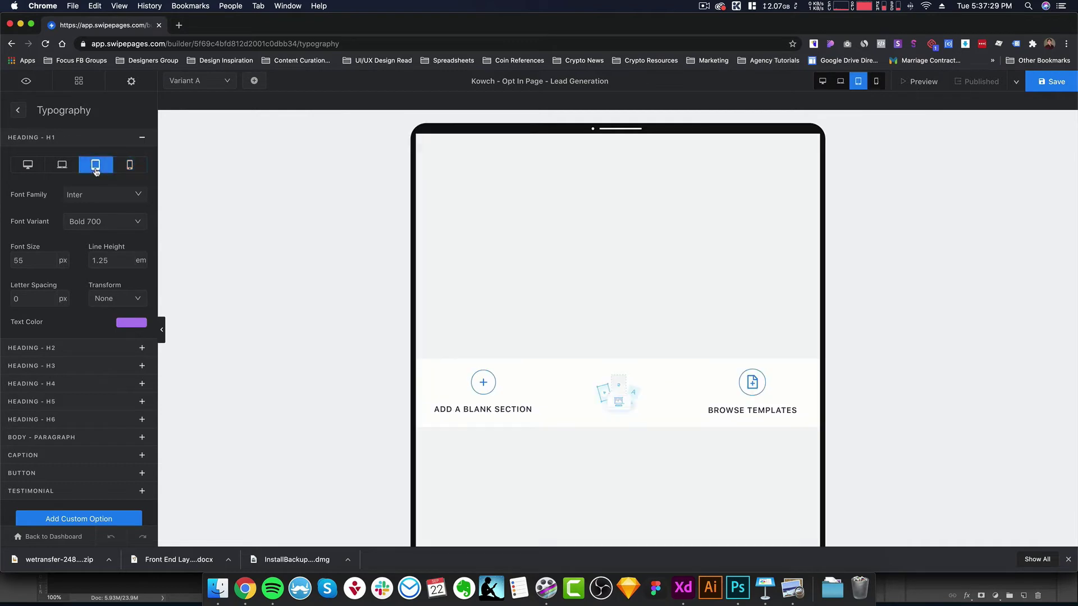
left_click(31, 170)
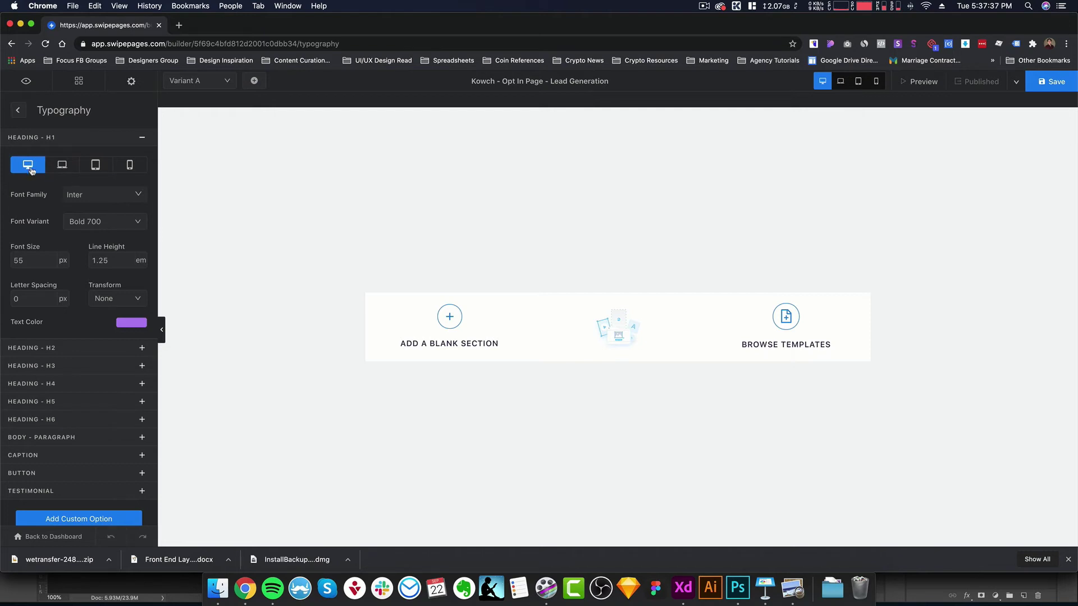
left_click(130, 165)
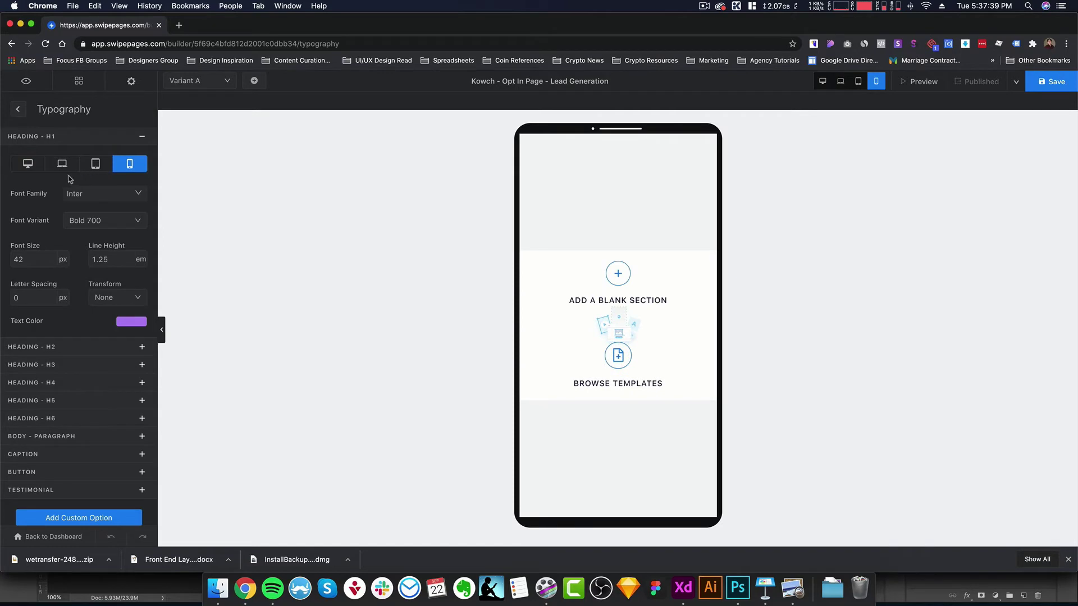
left_click(28, 165)
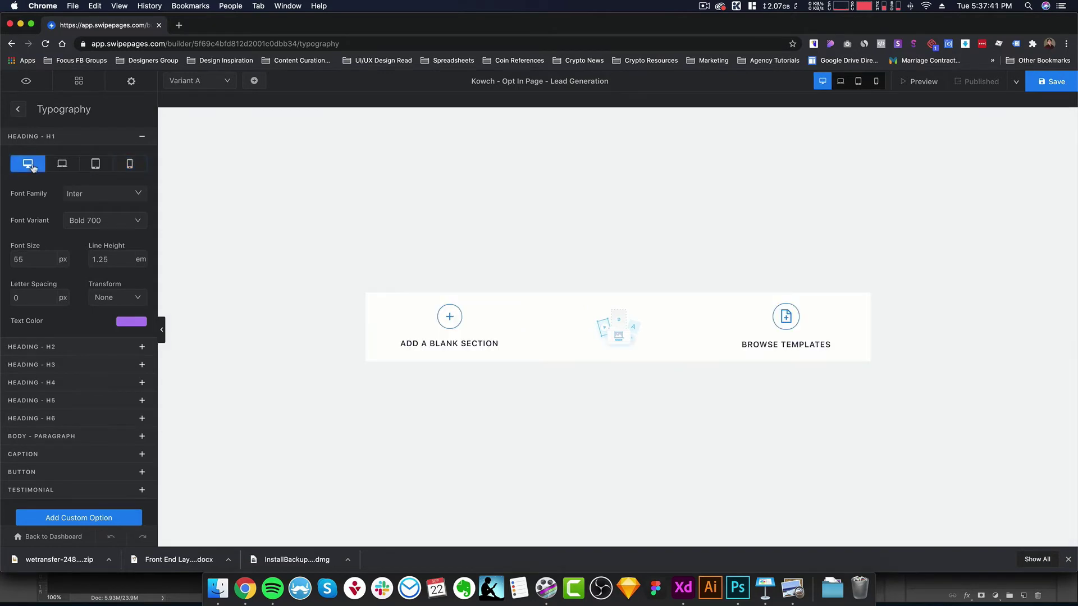
Set the H1 heading's desktop font family to the Google font Nunito Sans with the Extra-Bold 800 variant.
left_click(82, 199)
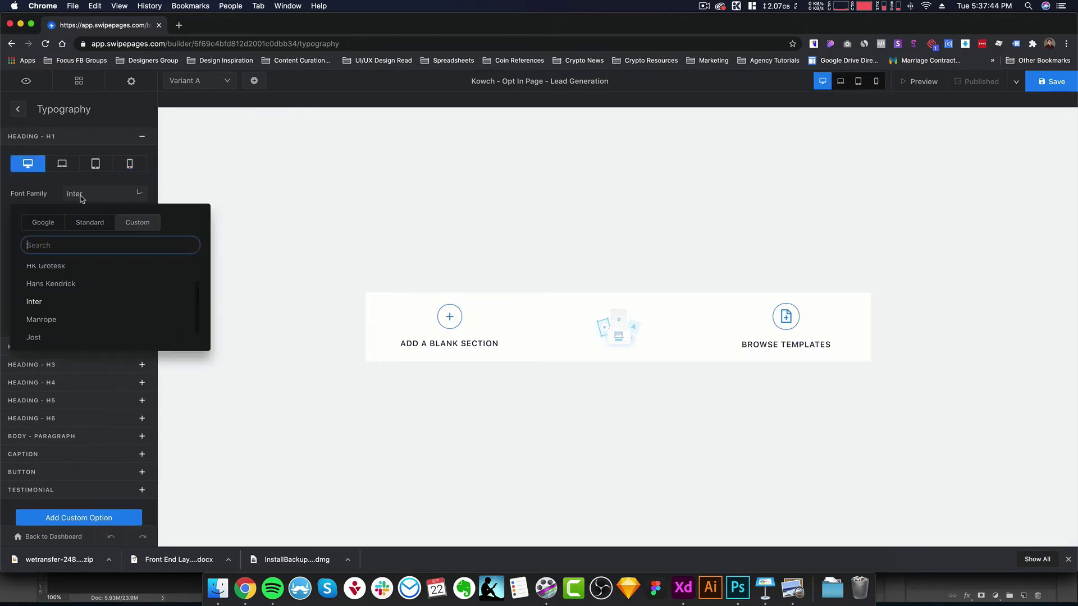
left_click(45, 224)
left_click(58, 245)
type("Nun")
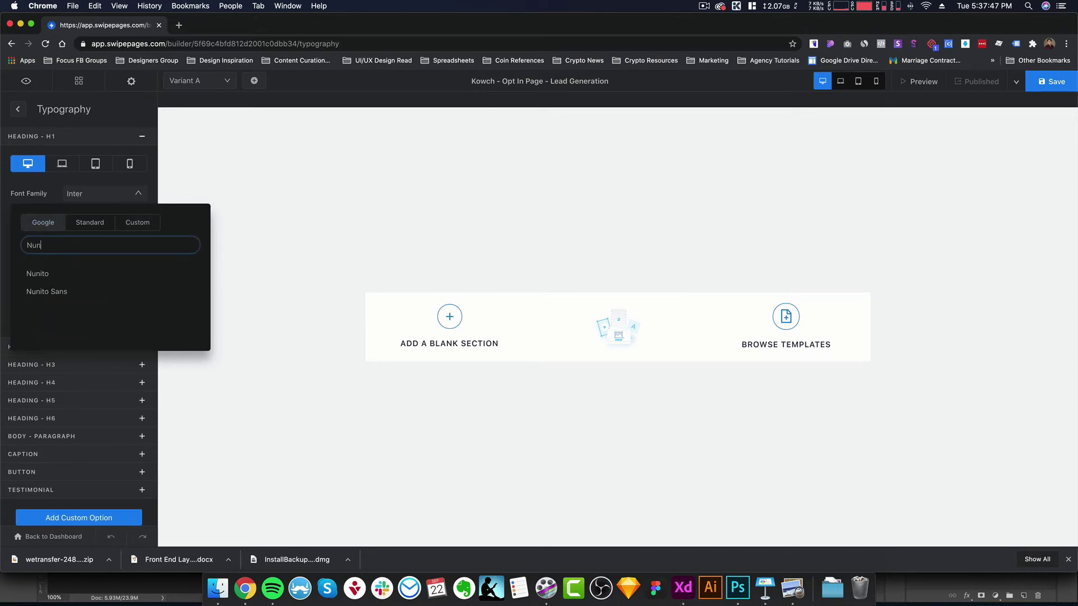
left_click(62, 289)
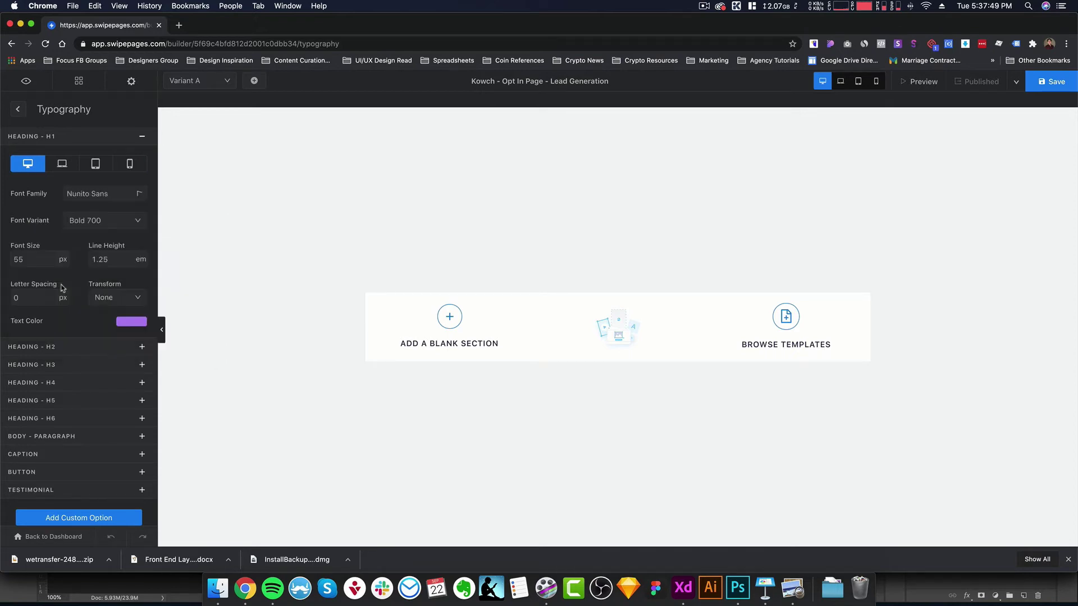
left_click(94, 220)
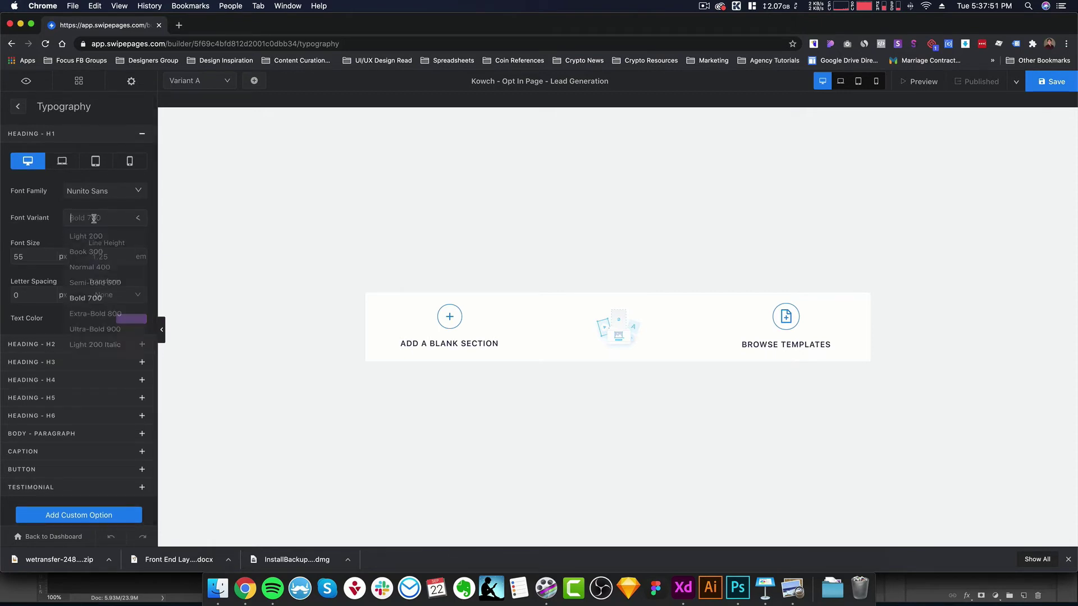
left_click(95, 321)
Set the H1 desktop font size to the style guide's 48 px and the line height to 1.2 em.
left_click(34, 255)
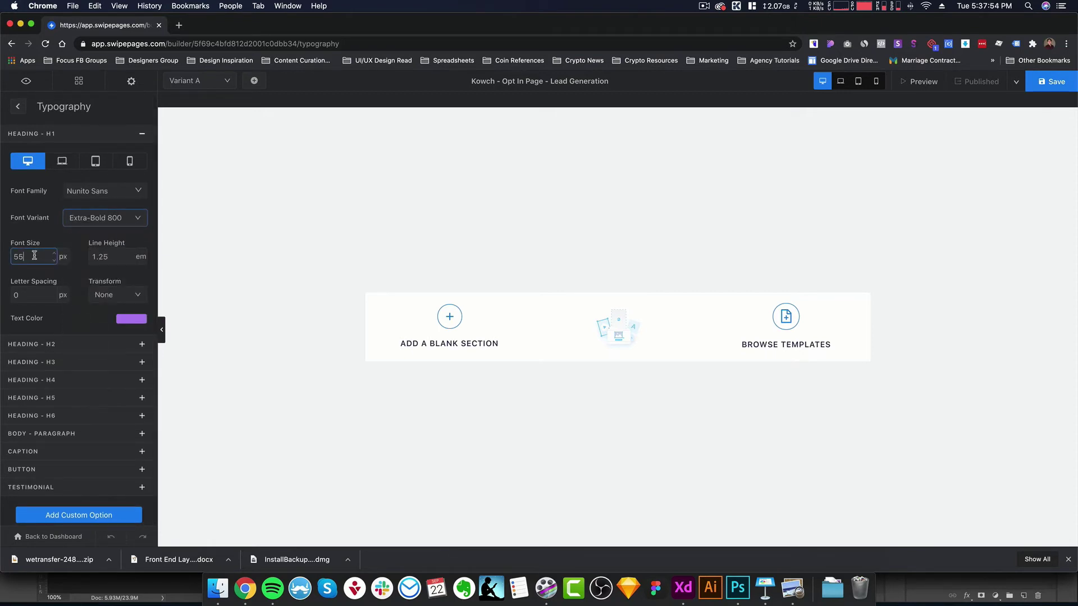
left_click(790, 592)
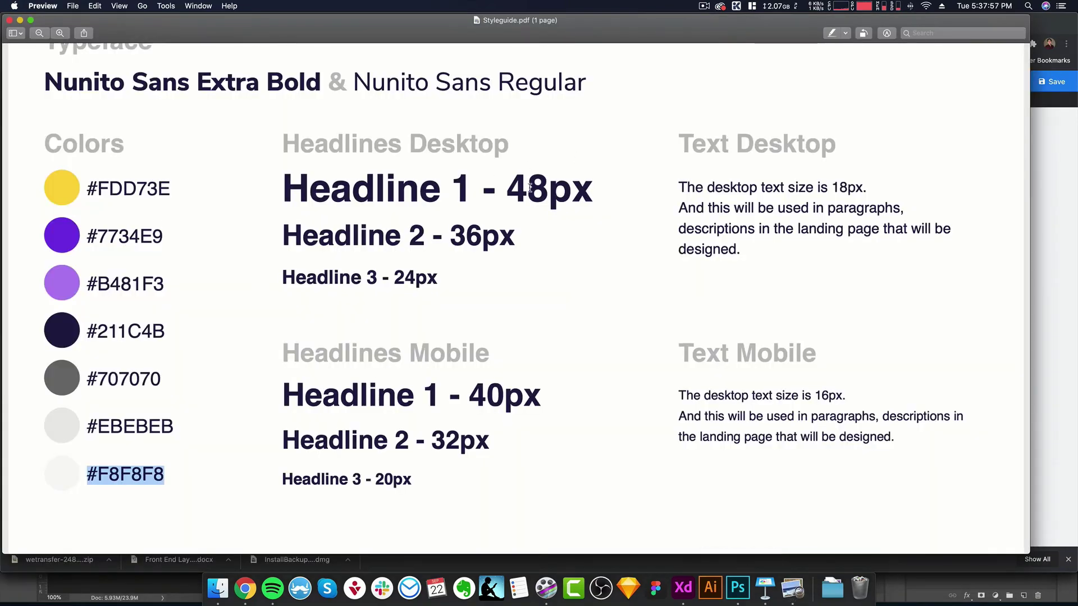
left_click(1, 231)
left_click_drag(30, 258, 5, 257)
type("48")
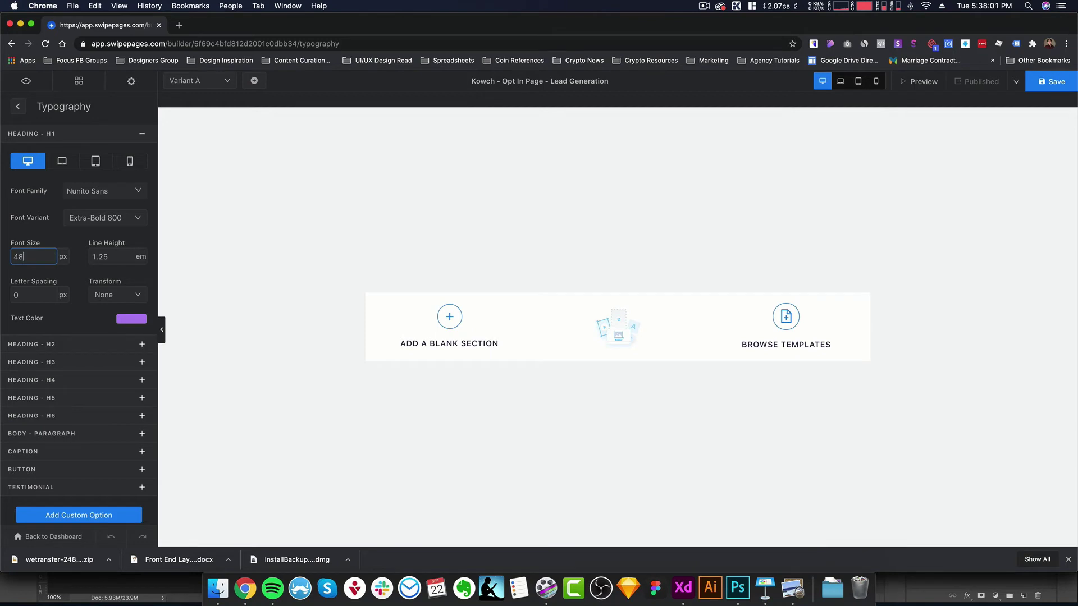
left_click(125, 255)
key("BackSpace")
left_click(129, 273)
Set the H1 mobile font size to 40 px, as given for Headline 1 in the style guide.
left_click(128, 163)
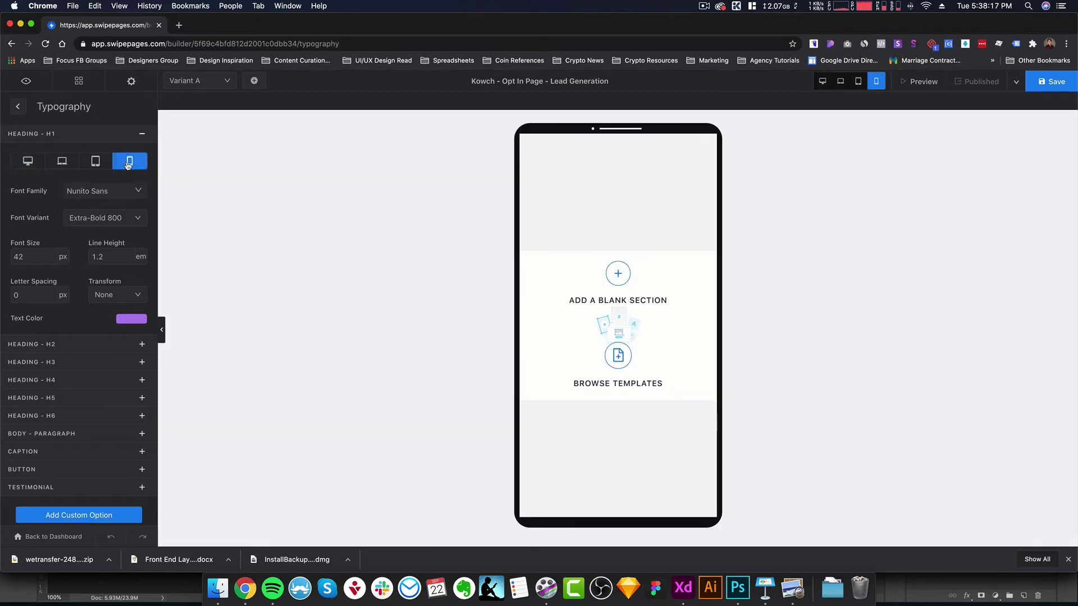
key("super+Tab")
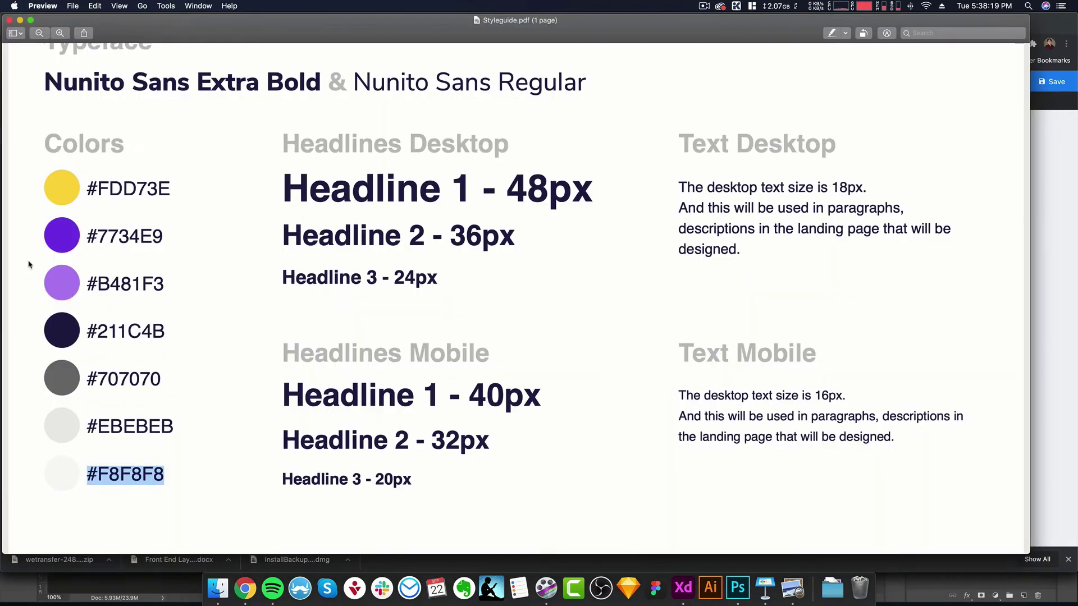
key("super+Tab")
key("super+Tab")
key("super+Tab")
left_click(37, 257)
key("BackSpace")
type("0")
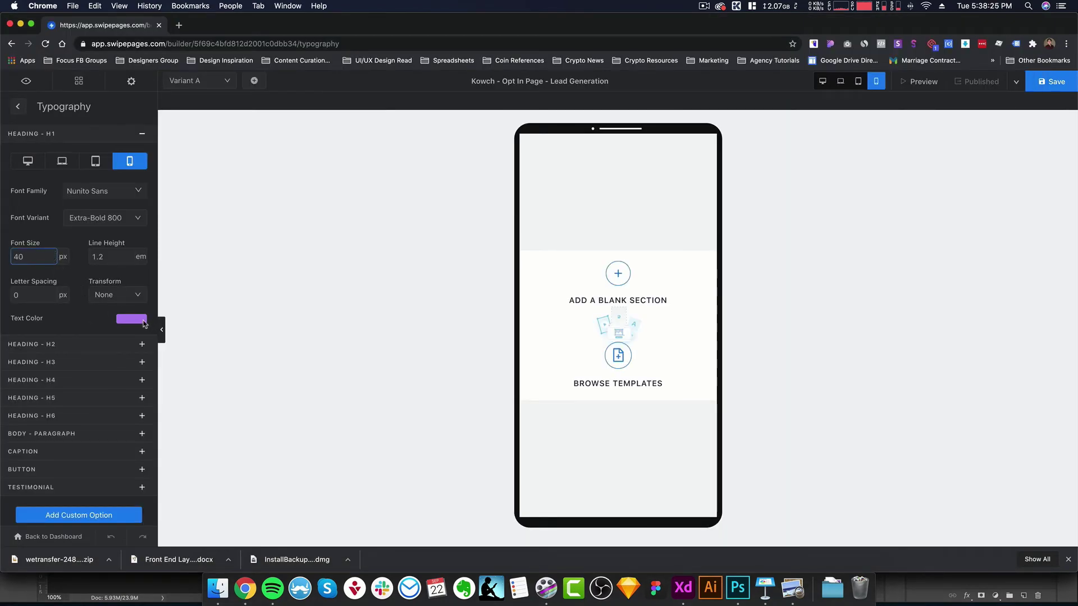
Set the H1 text color to the dark navy Text swatch and compare the heading's desktop and mobile settings.
left_click(28, 162)
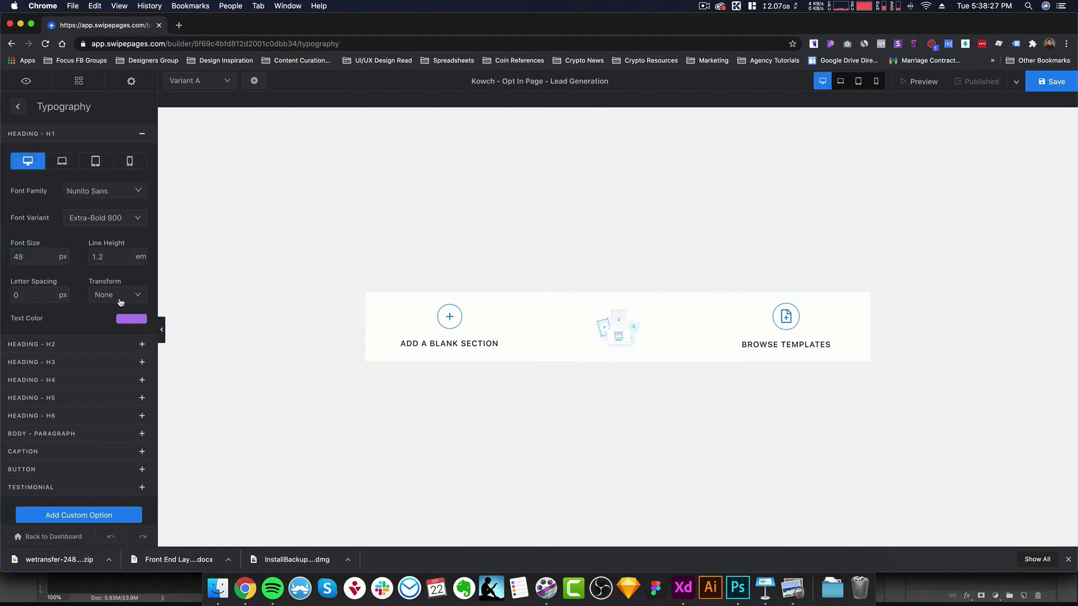
left_click(135, 320)
left_click(79, 399)
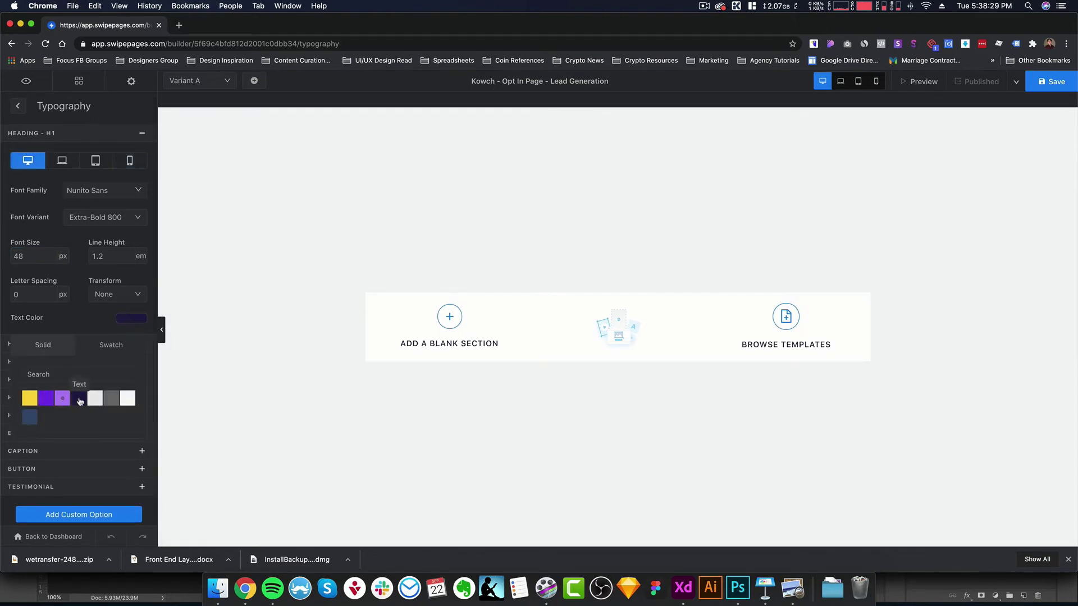
left_click(126, 164)
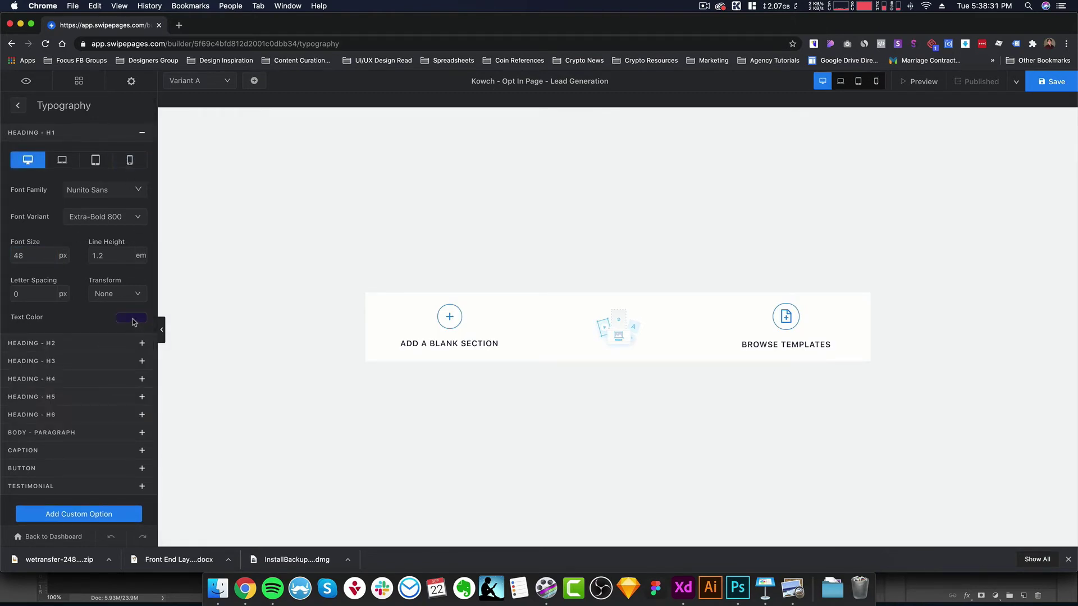
left_click(129, 160)
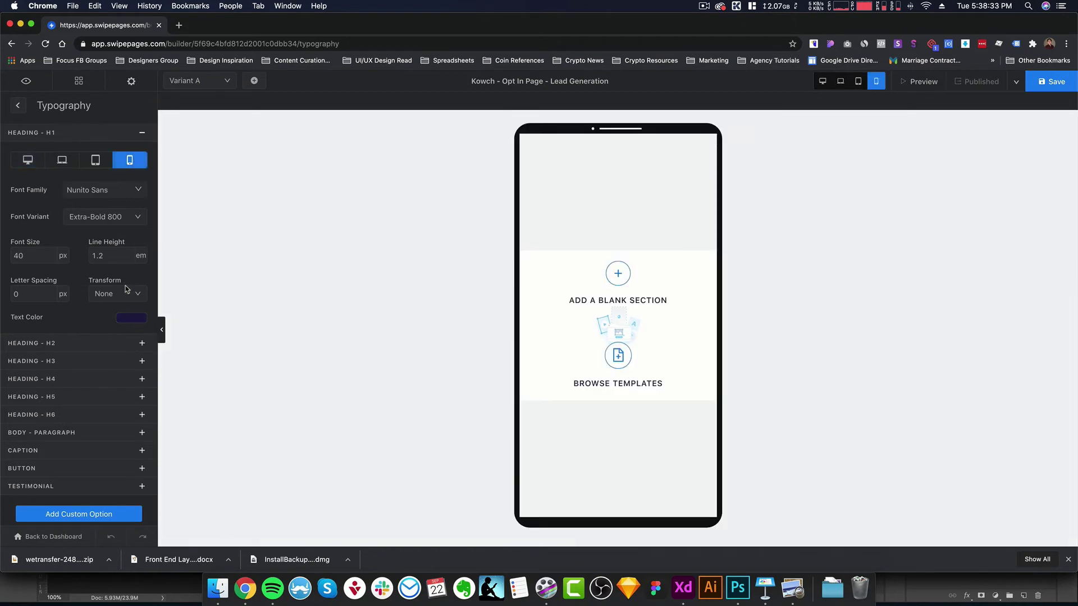
left_click(25, 161)
left_click(130, 161)
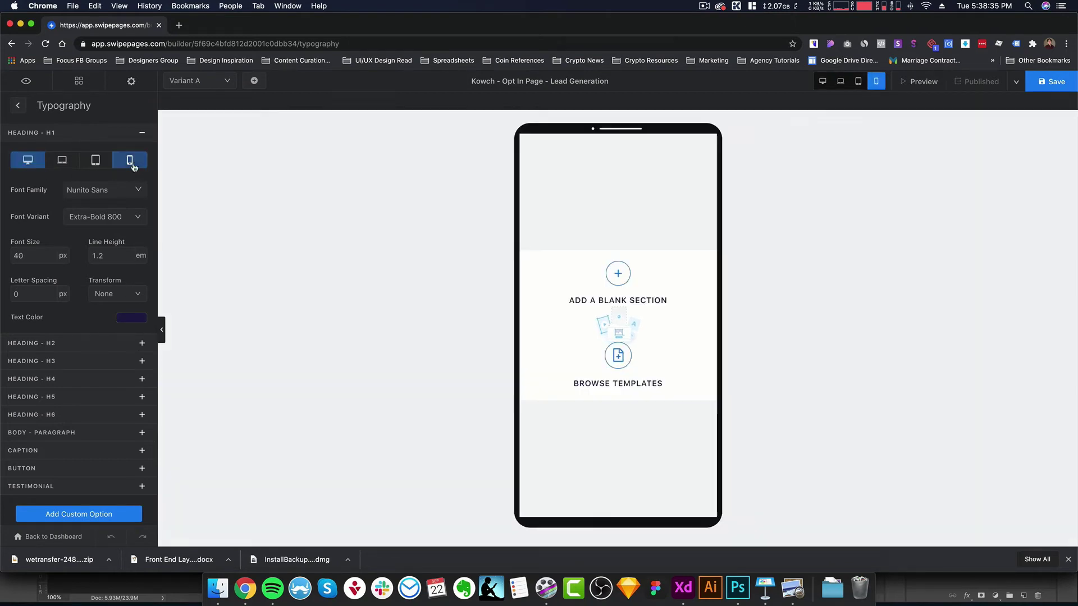
left_click(29, 161)
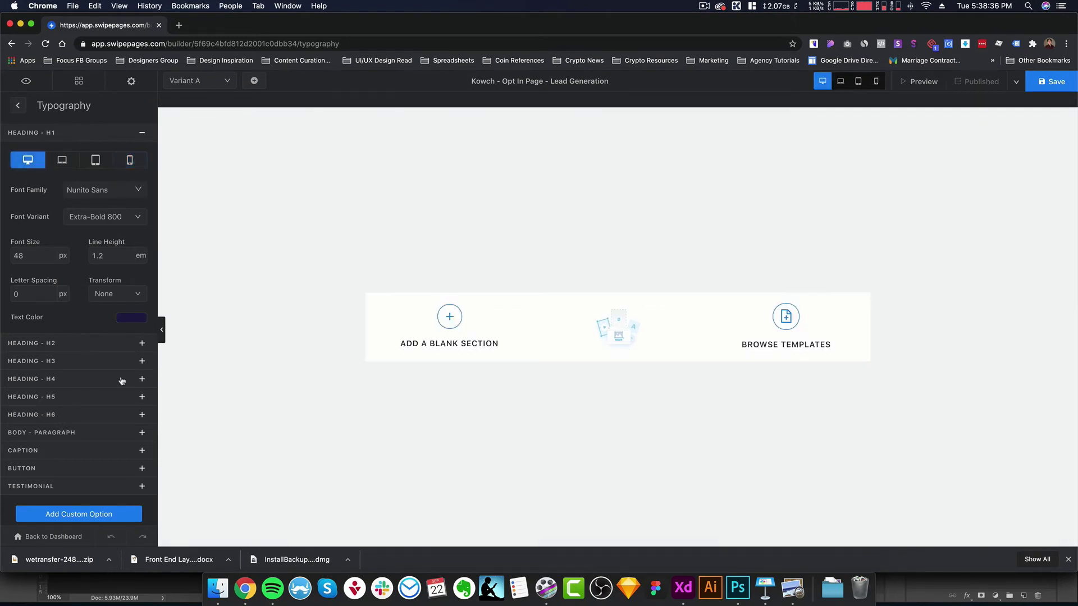
Set the H2 heading's desktop font to the Google font Nunito Sans with the Extra-Bold 800 variant.
left_click(46, 344)
left_click(89, 219)
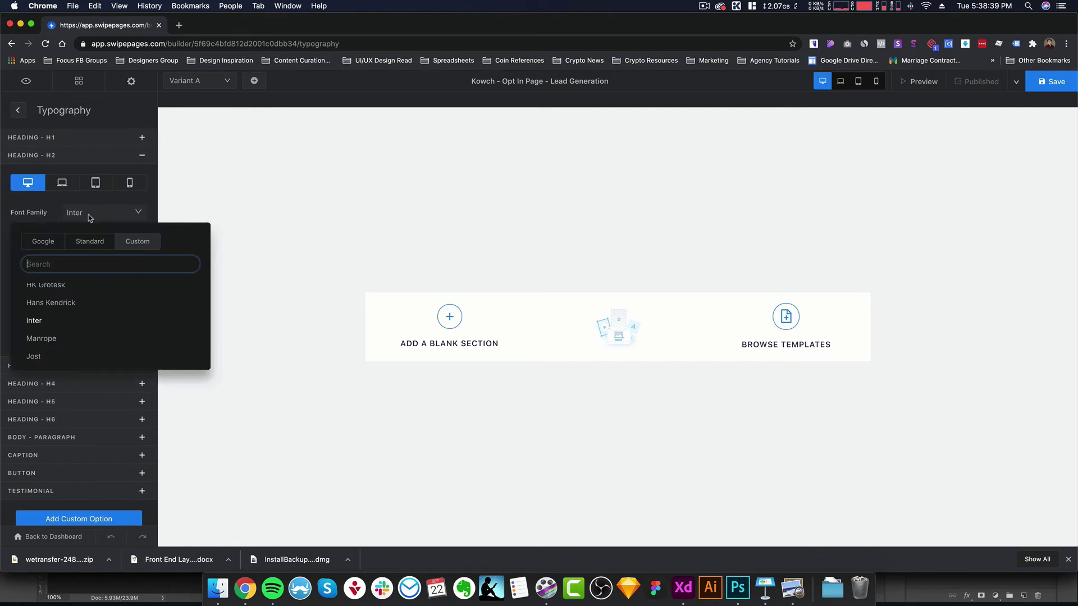
left_click(45, 265)
type("Nunito")
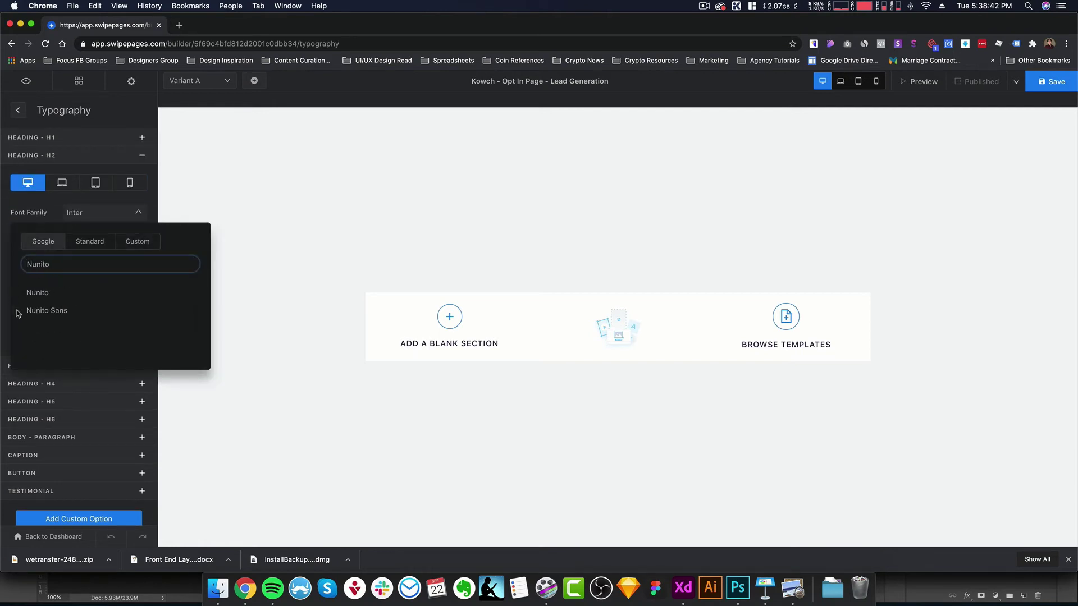
left_click(20, 311)
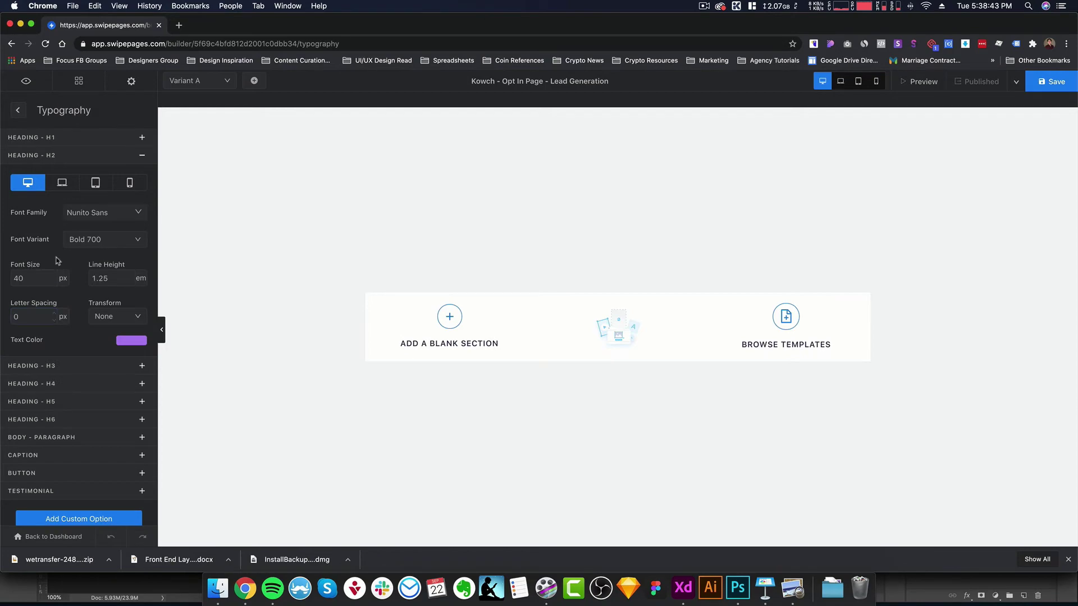
left_click(96, 240)
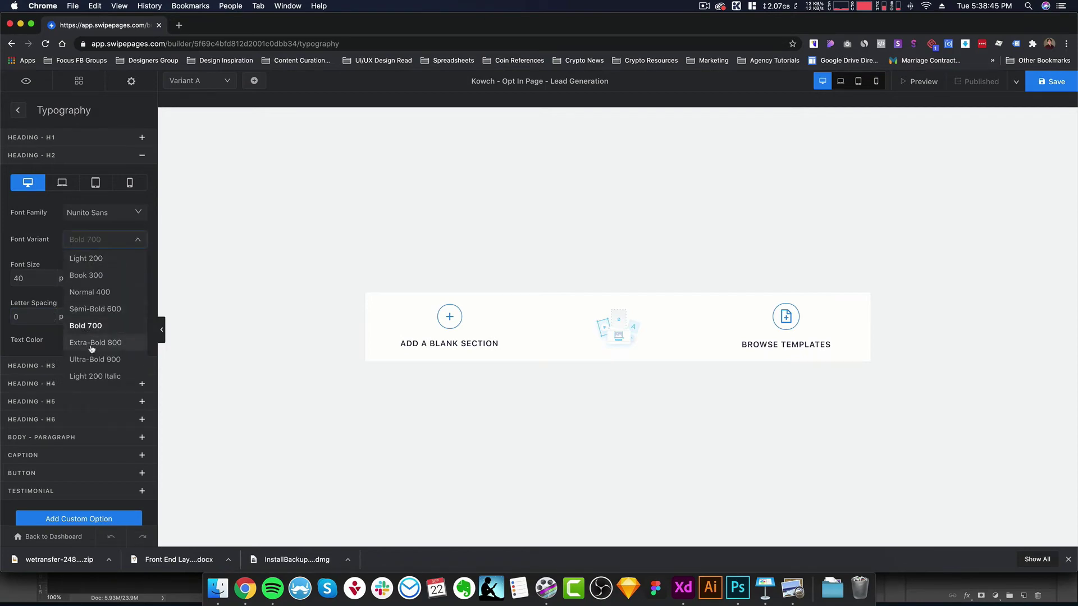
left_click(93, 344)
Set the H2 desktop font size to the style guide's 36 px and the line height to 1.2 em.
double_click(33, 278)
key("BackSpace")
key("super+Tab")
key("super+Tab")
type("36")
left_click(114, 278)
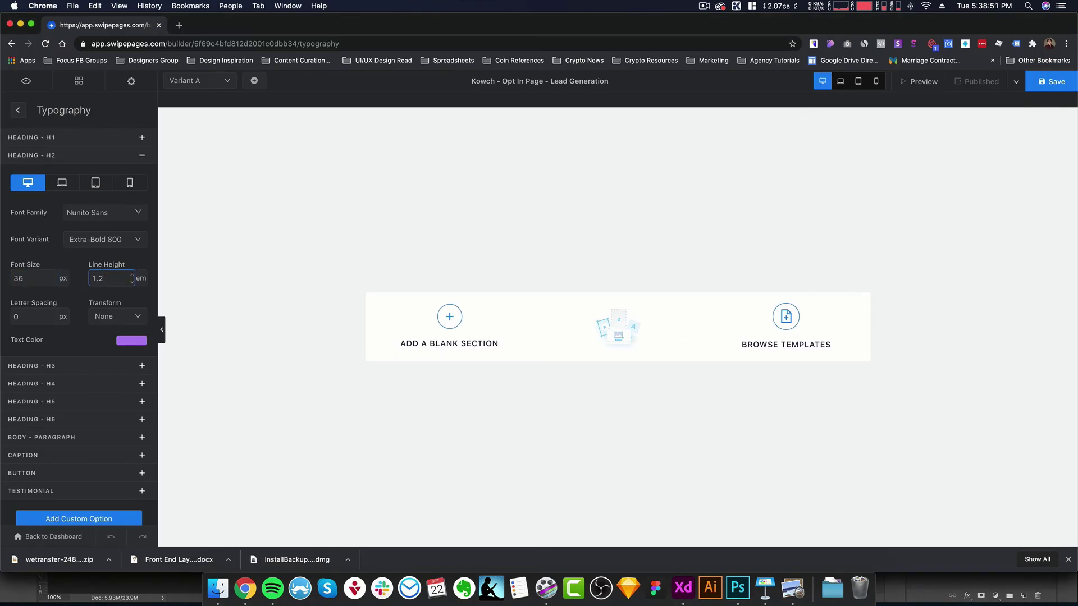
Set the H2 text color to the dark navy Text swatch.
left_click(140, 341)
left_click(76, 425)
left_click(83, 340)
Set the H2 mobile font size to 32 px and collapse the H2 settings.
left_click(124, 189)
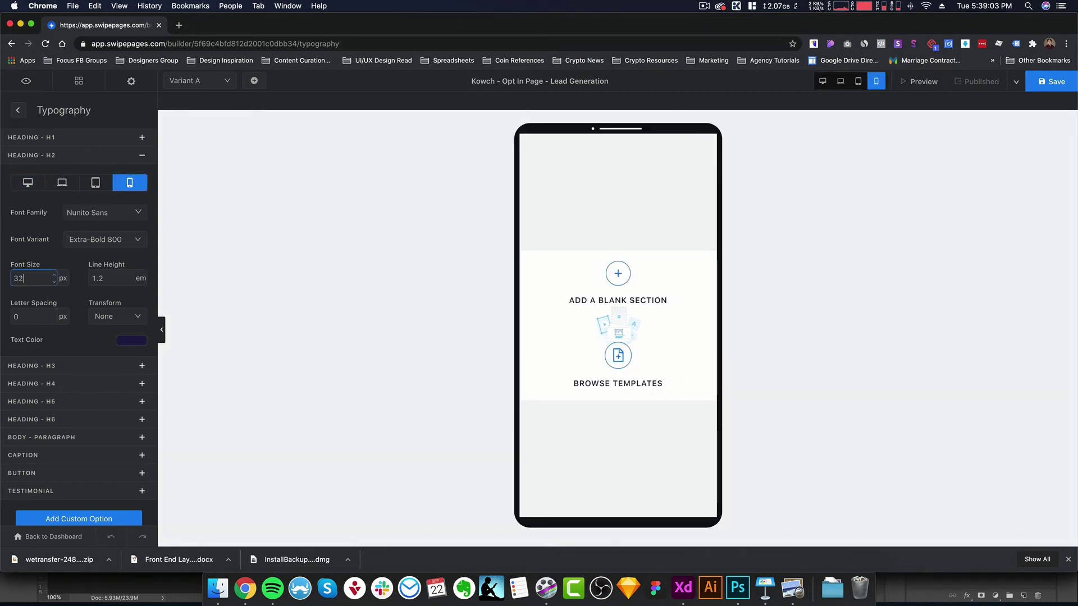
left_click(102, 336)
left_click(54, 162)
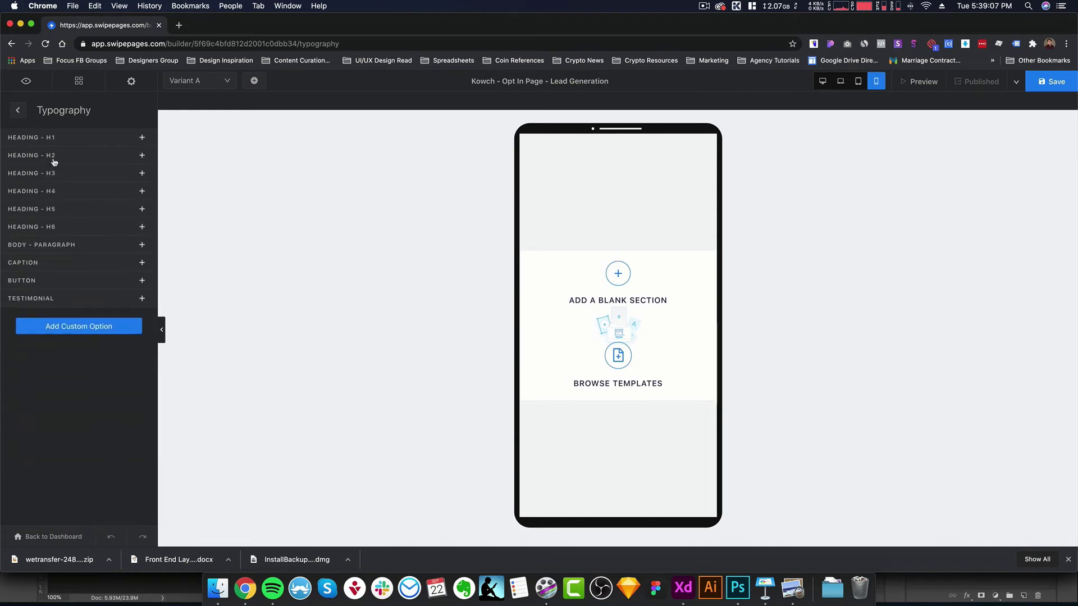
Look up Headline 3 in the style guide and set the H3 desktop font size to 24 px.
left_click(55, 174)
key("super+Tab")
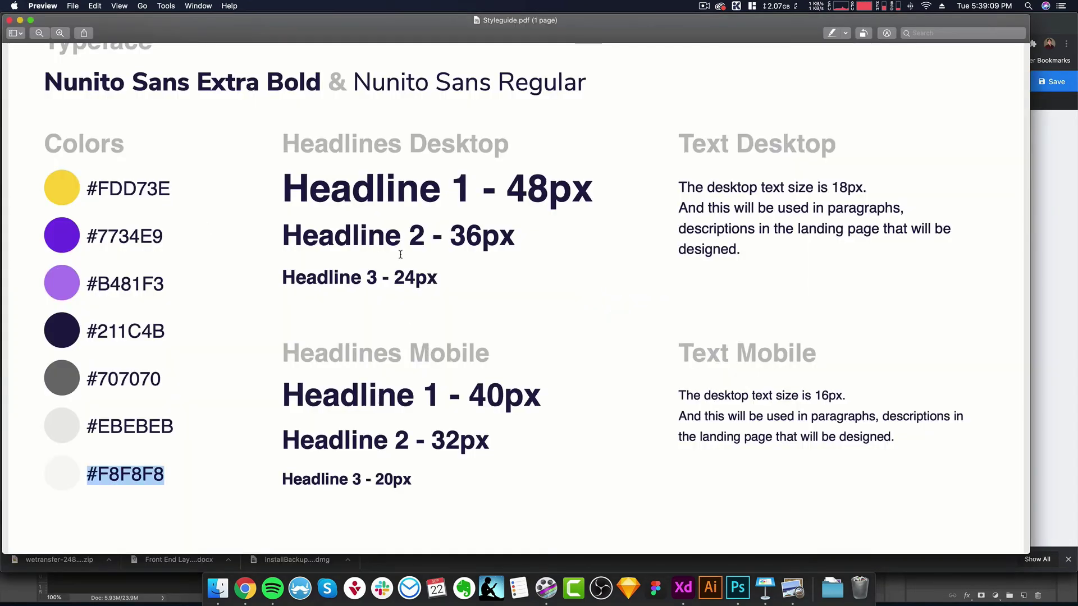
key("super+Tab")
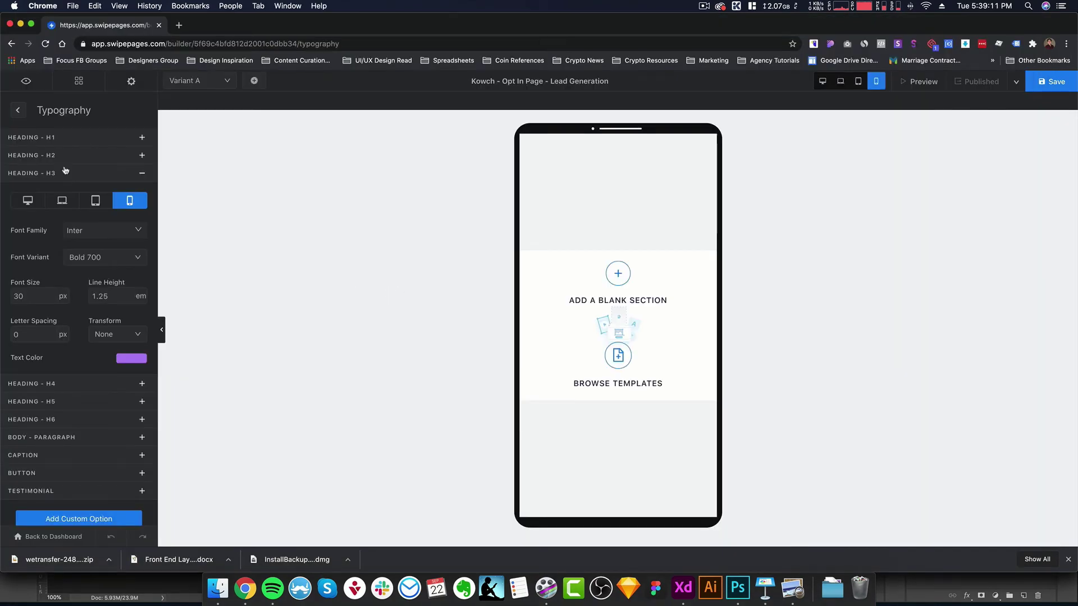
key("super+Tab")
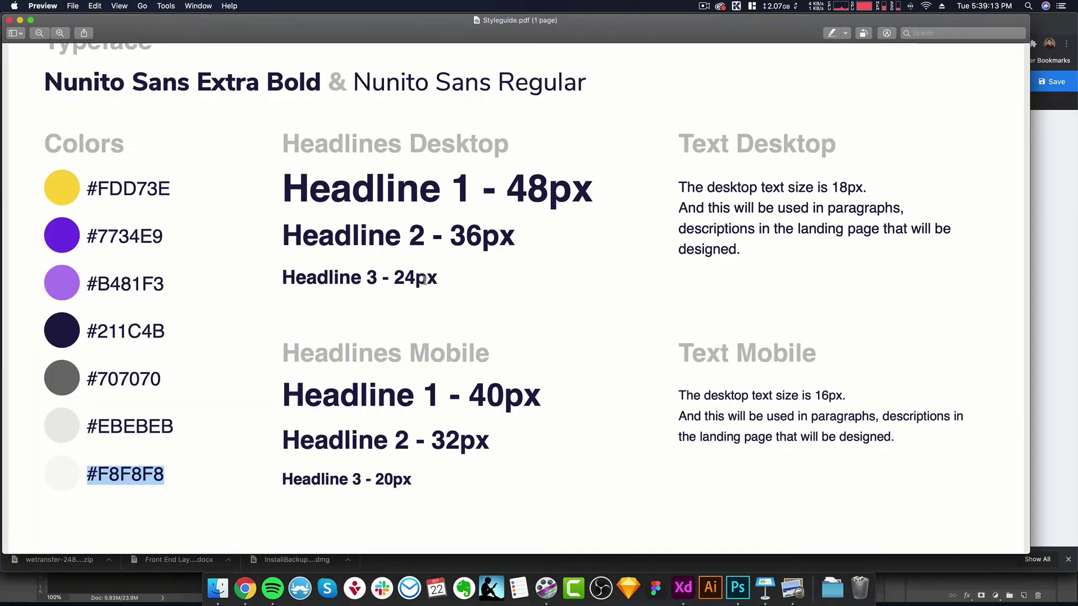
key("super+Tab")
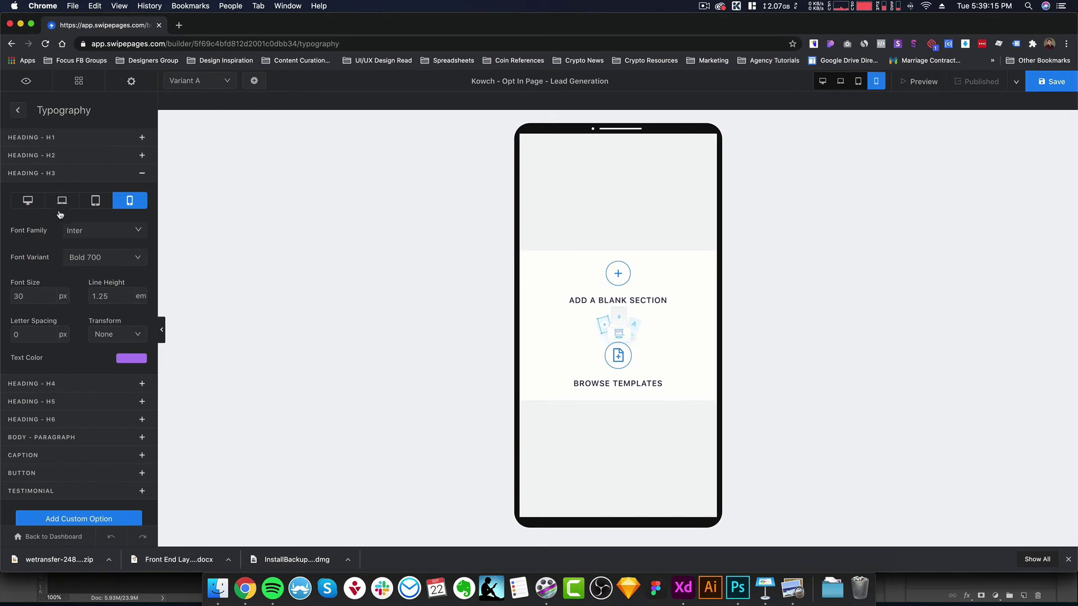
left_click(27, 201)
double_click(39, 298)
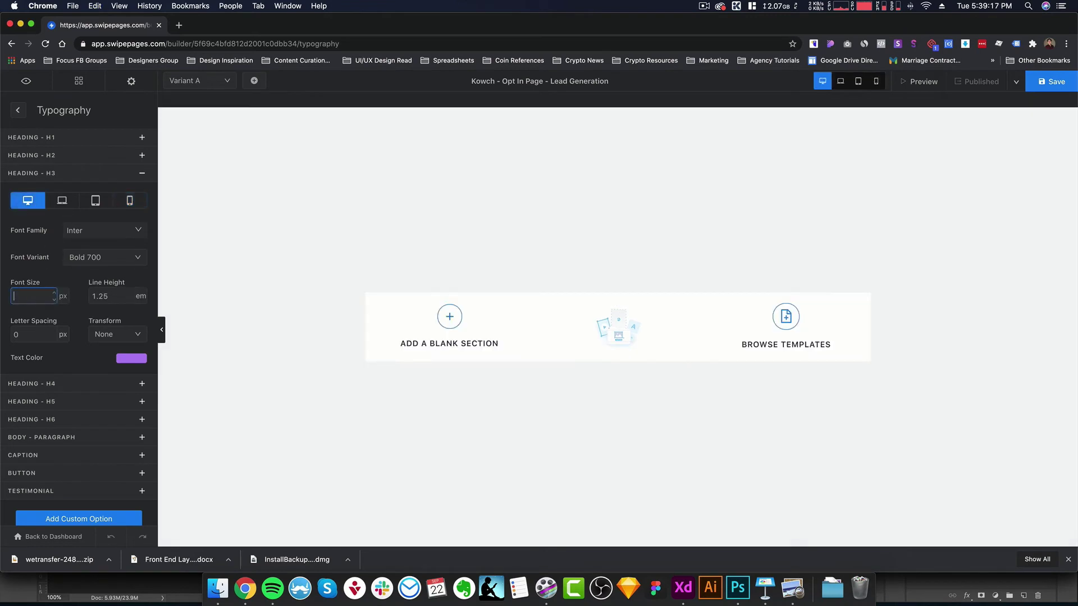
Set the H3 heading's desktop font to the Google font Nunito Sans with the Extra-Bold 800 variant.
left_click(107, 234)
left_click(49, 259)
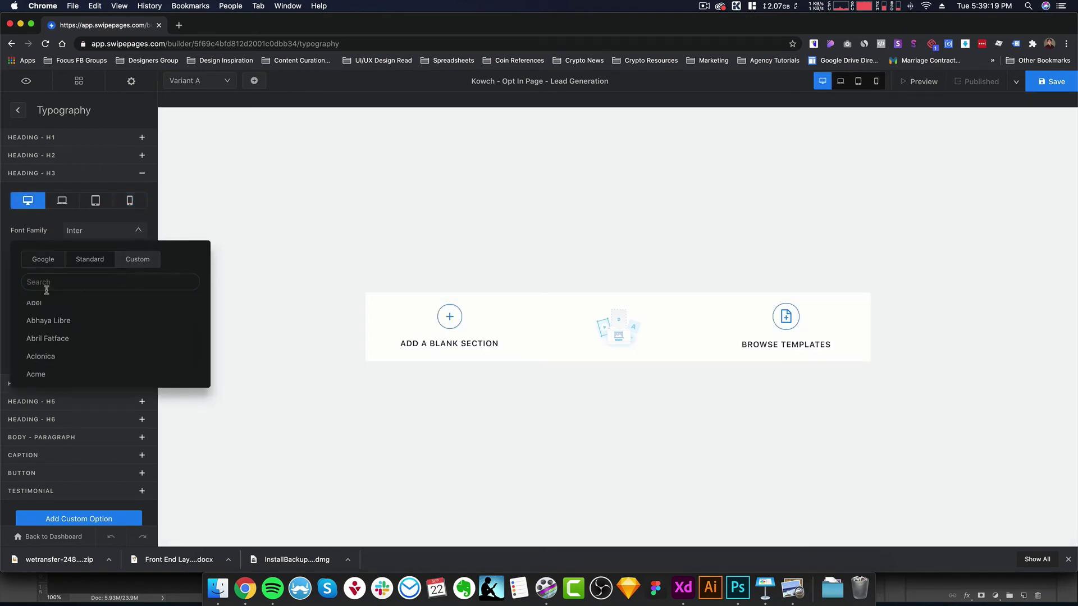
left_click(49, 281)
type("Nuni")
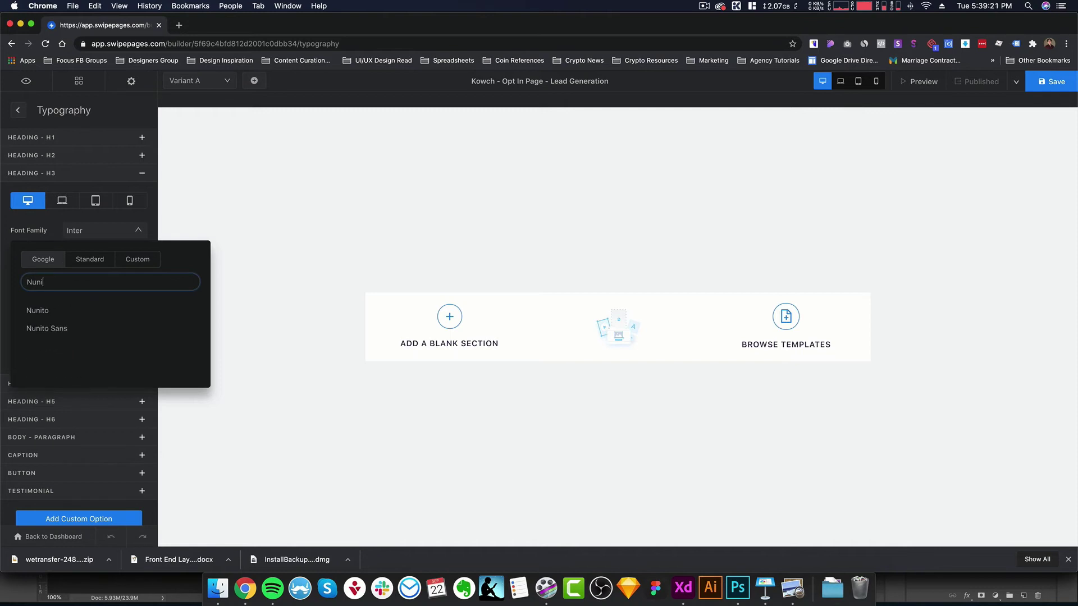
left_click(67, 328)
left_click(115, 255)
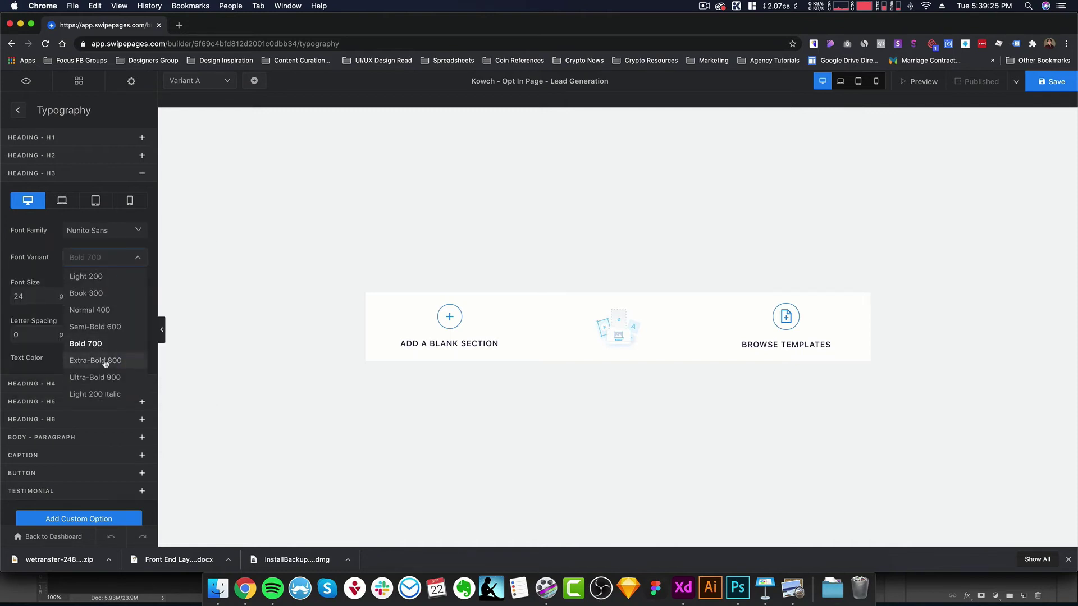
left_click(105, 363)
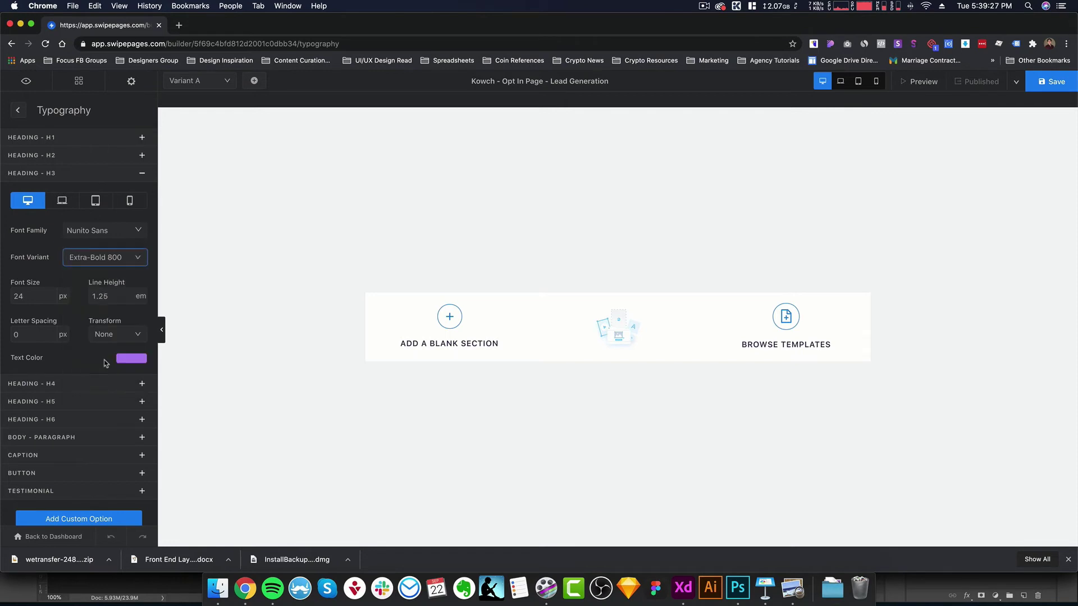
Set the H3 desktop line height to 1.2 em and the text color to the dark navy Text swatch.
left_click(112, 296)
left_click(119, 357)
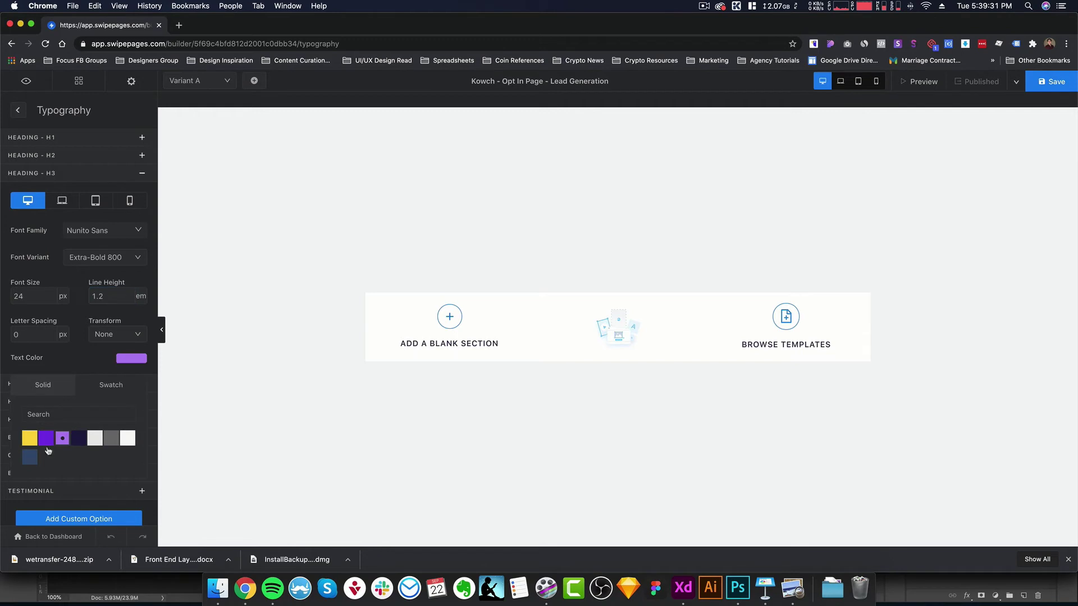
left_click(78, 440)
left_click(83, 359)
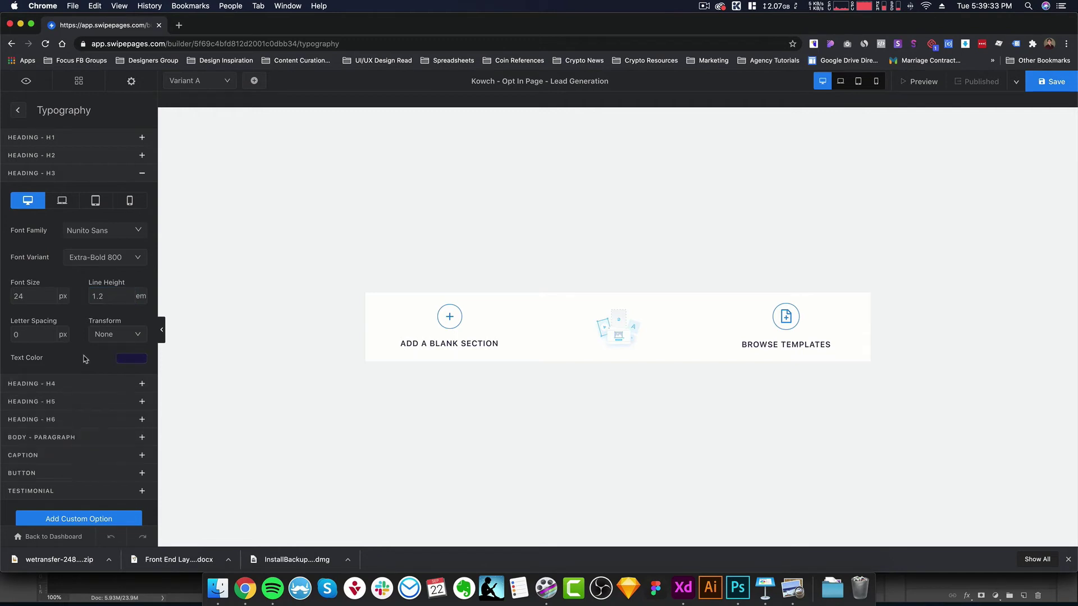
Check the style guide's mobile Headline 3 size, set the H3 mobile font size to 20 px and collapse the H3 settings.
left_click(142, 207)
left_click(27, 297)
key("super+Tab")
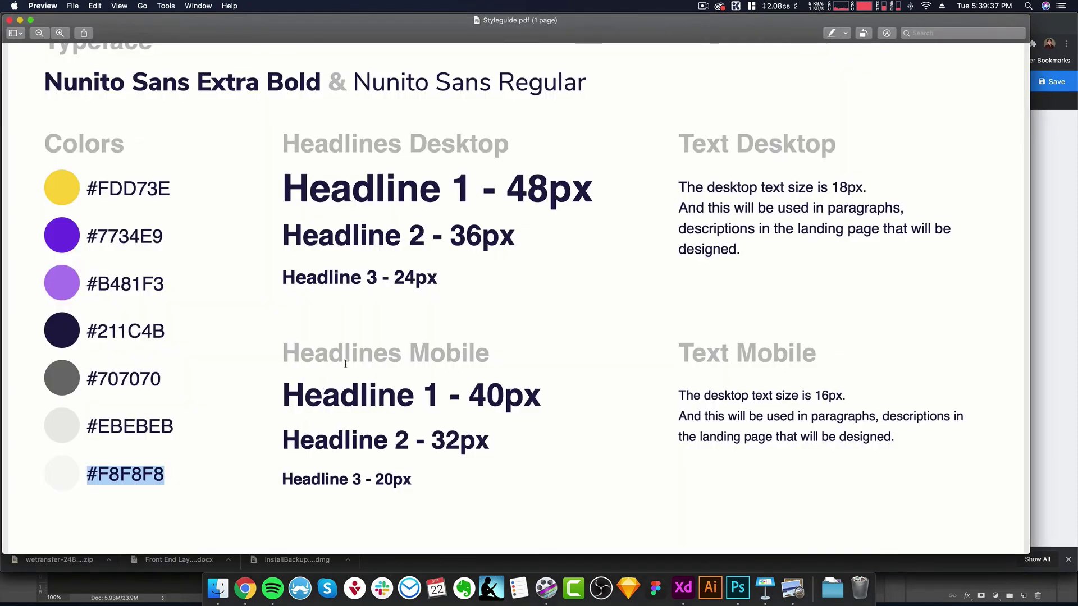
key("super+Tab")
key("BackSpace")
key("BackSpace")
type("20")
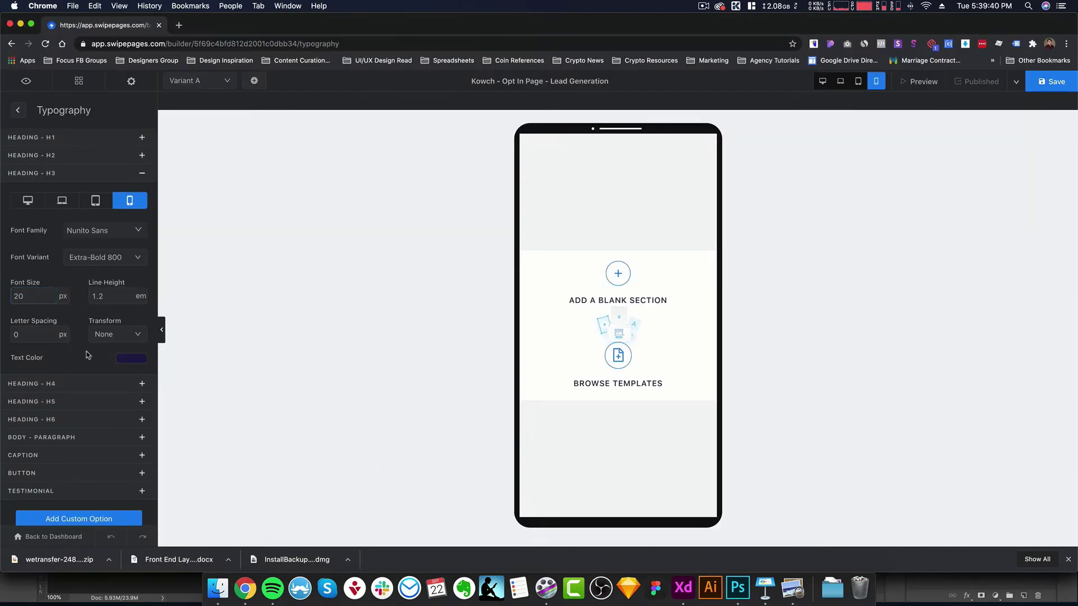
left_click(27, 202)
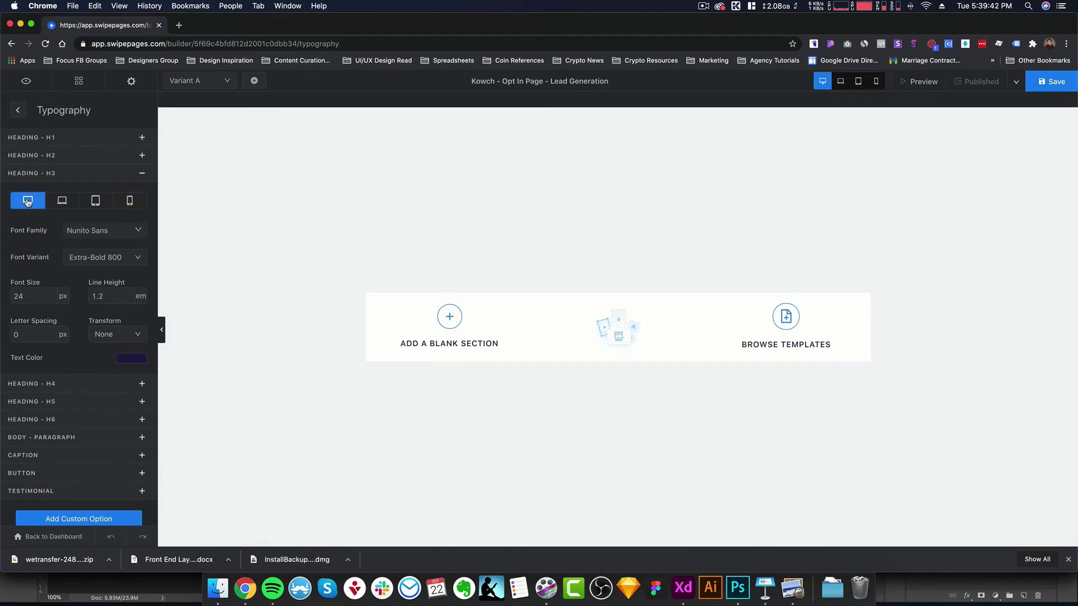
left_click(141, 175)
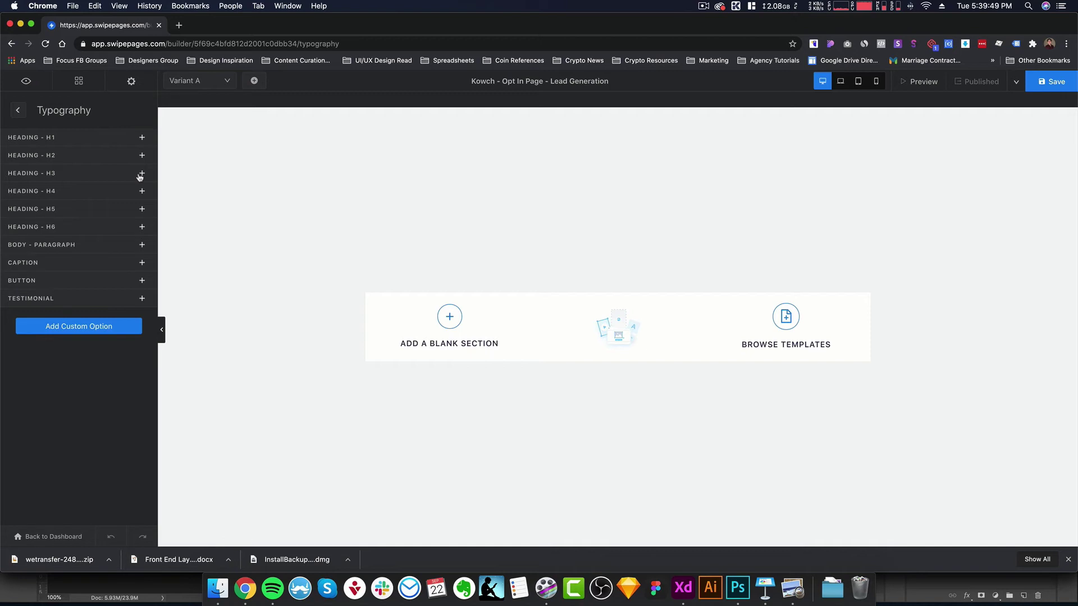
Set the Body - Paragraph desktop font to the Google font Nunito Sans with the Normal 400 variant.
left_click(65, 251)
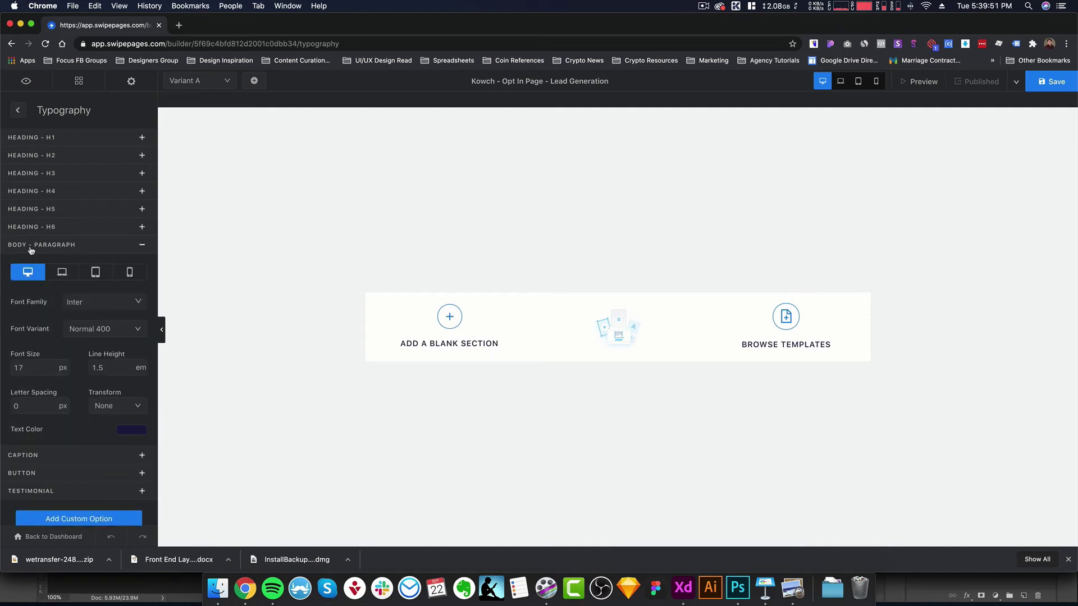
left_click(94, 302)
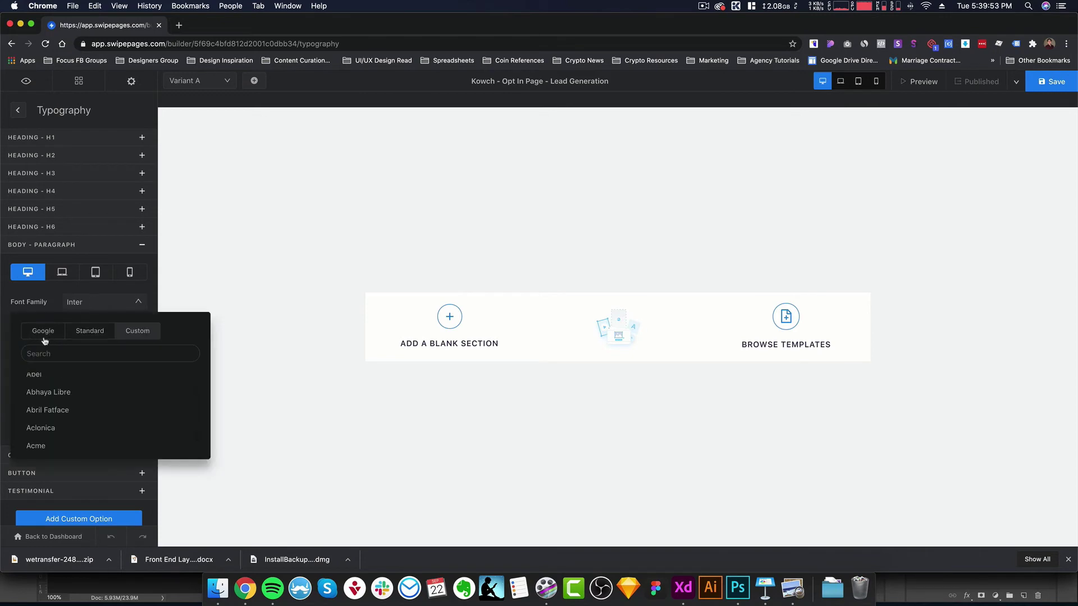
type("Nunito")
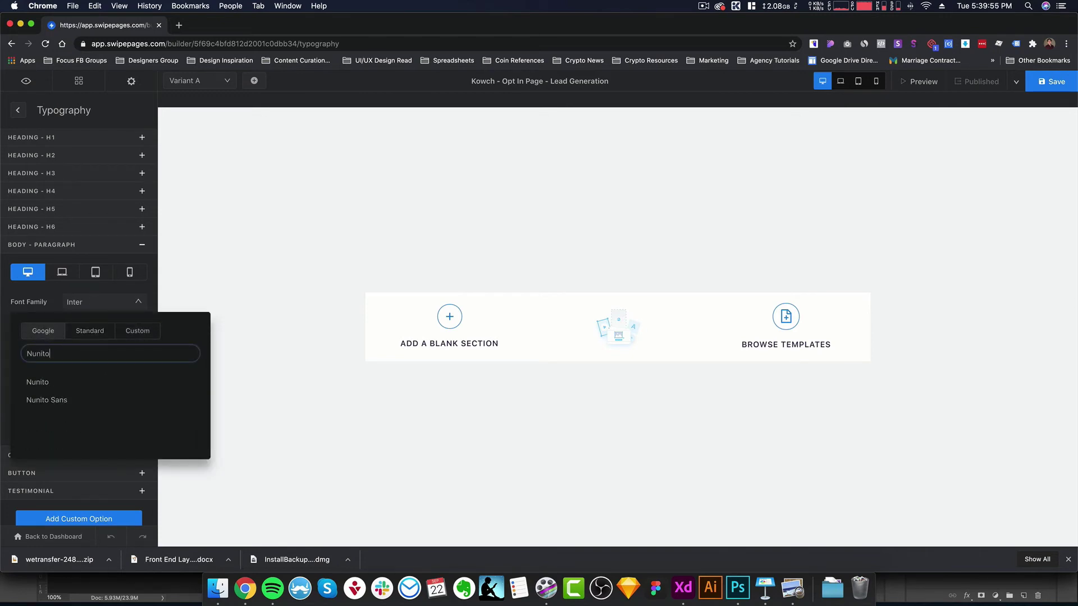
left_click(56, 399)
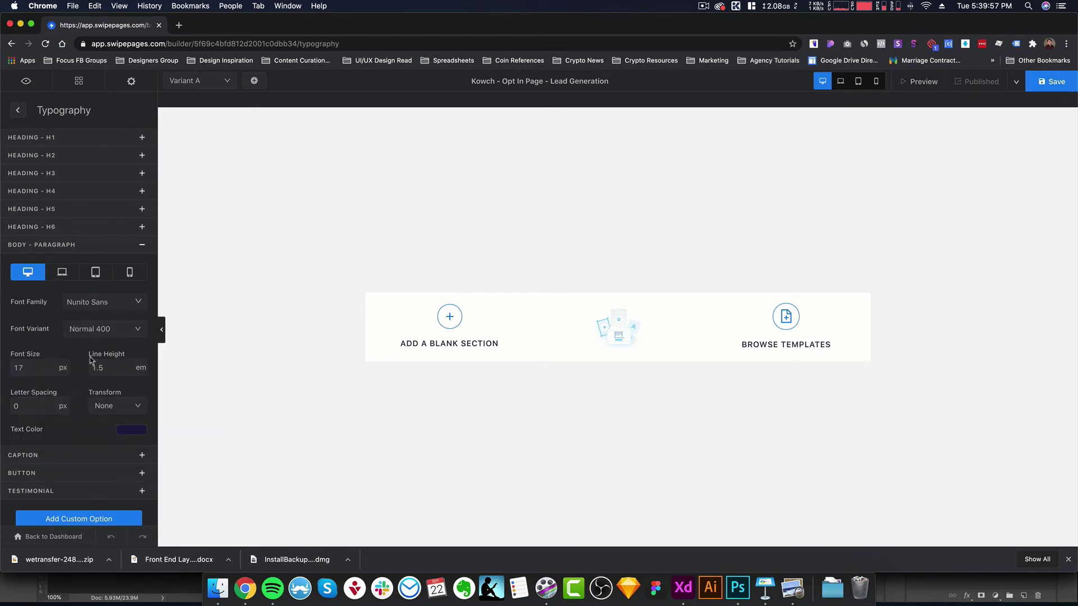
left_click(105, 327)
Set the body paragraph's desktop font size to 18 px and its line height to 1.6 em.
left_click(41, 357)
left_click(31, 369)
key("BackSpace")
type("9")
key("BackSpace")
type("8")
left_click(118, 364)
type("6")
left_click(135, 389)
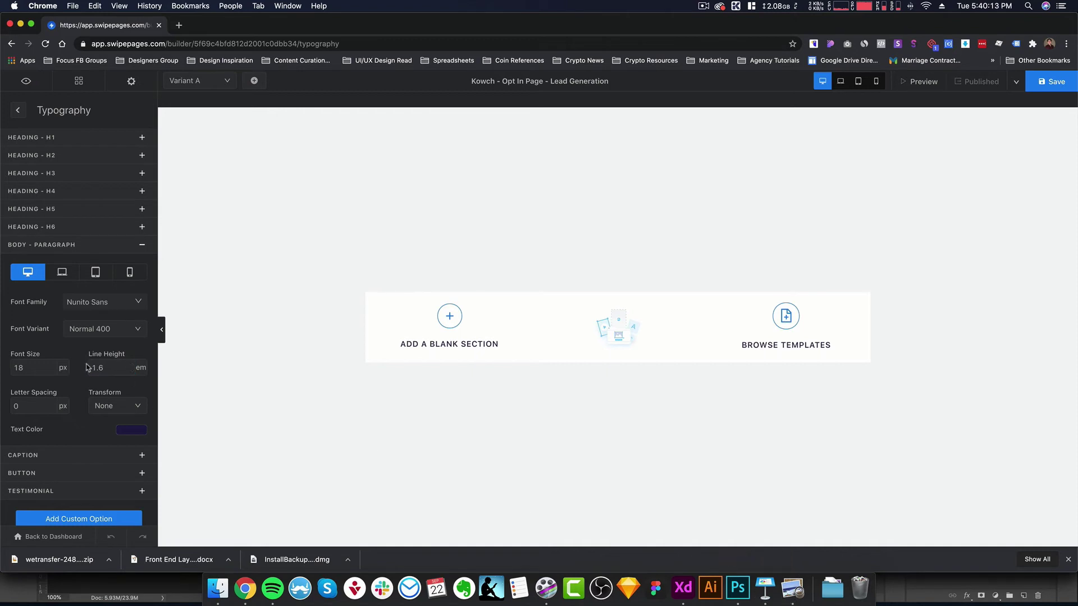
Set the body paragraph's mobile font size to 16 px and collapse the paragraph settings.
left_click(129, 273)
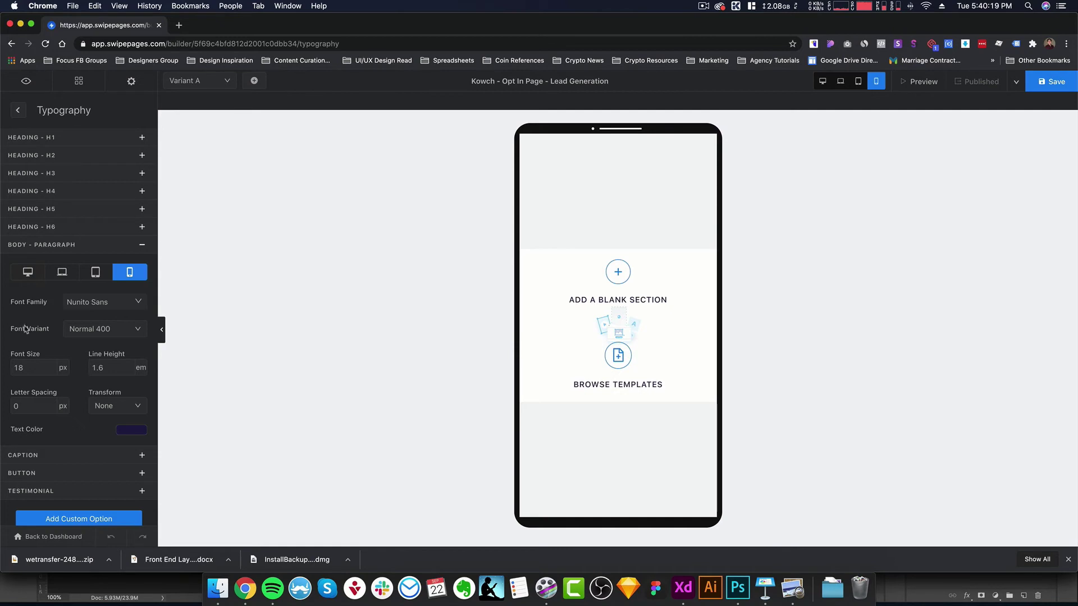
left_click(34, 368)
key("BackSpace")
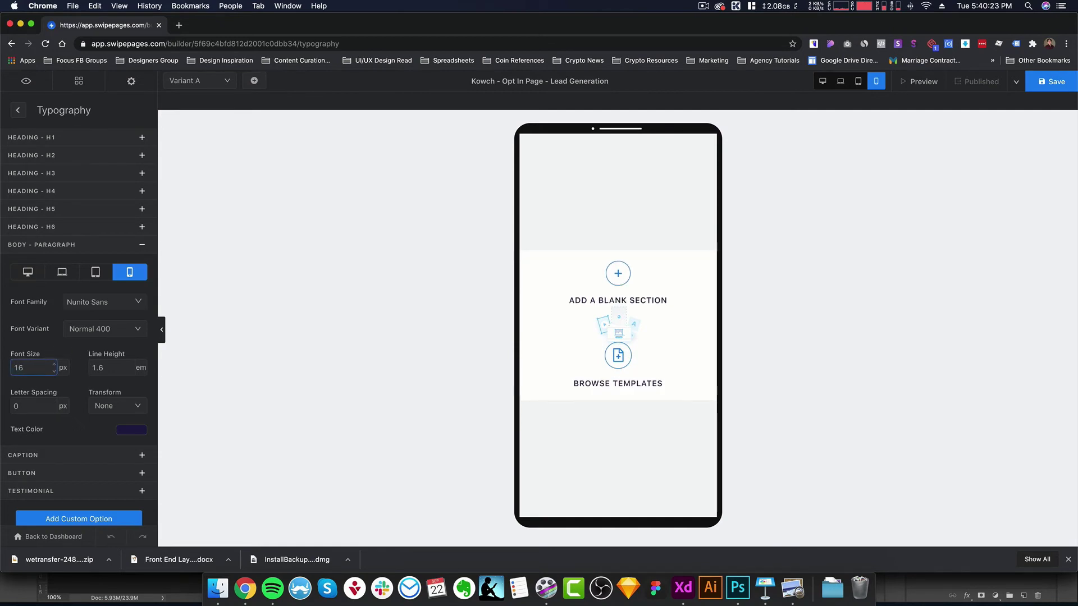
type("6")
scroll(128, 386, "down", 1)
scroll(128, 387, "up", 1)
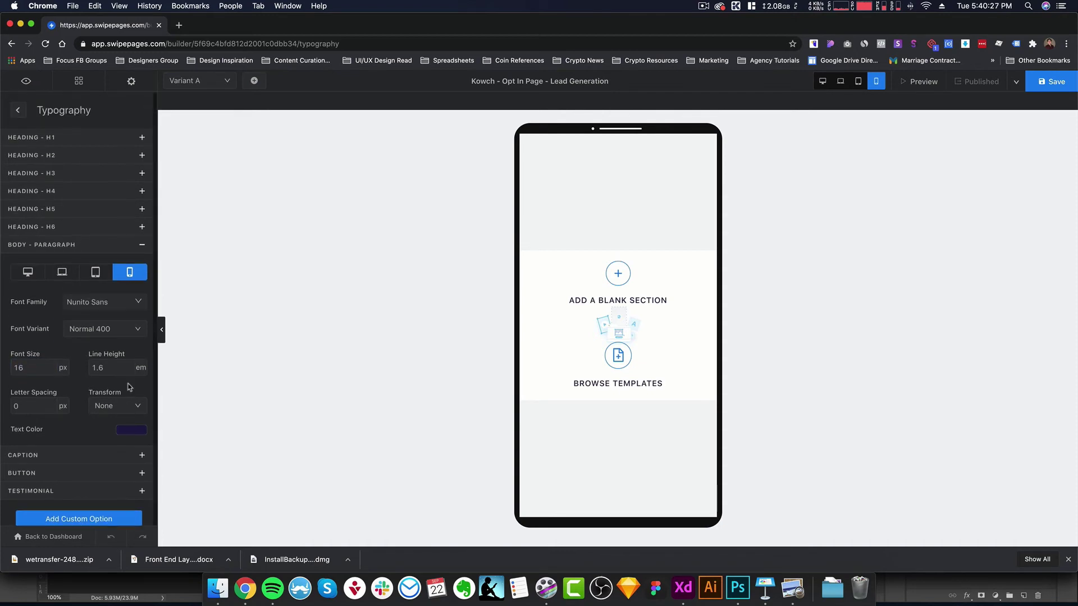
left_click(141, 246)
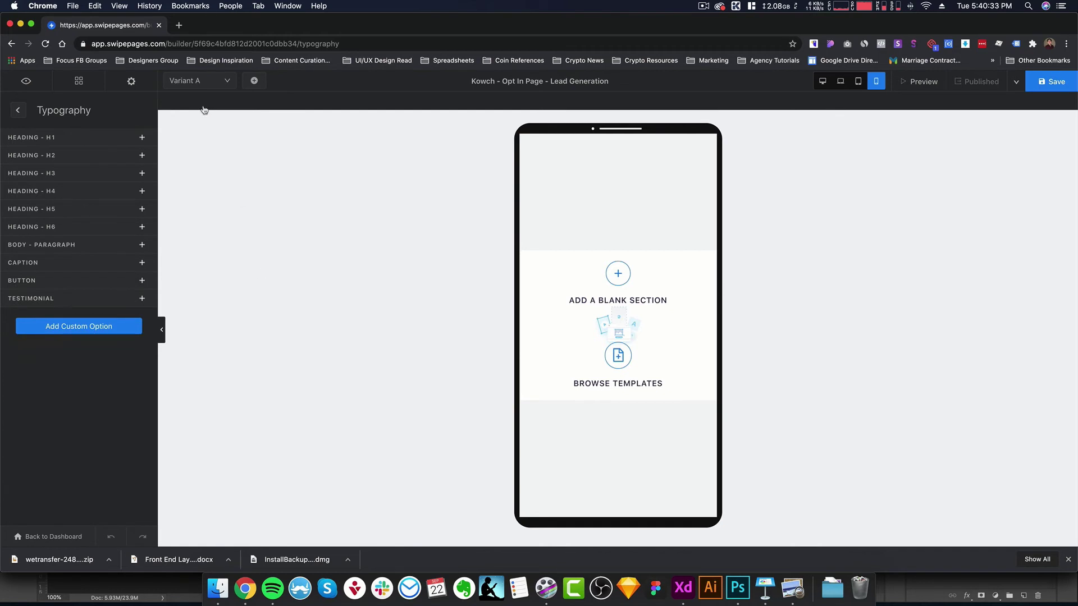
Add a blank section in desktop view, check the hero design in Adobe XD, and give the section a single-column layout.
left_click(18, 110)
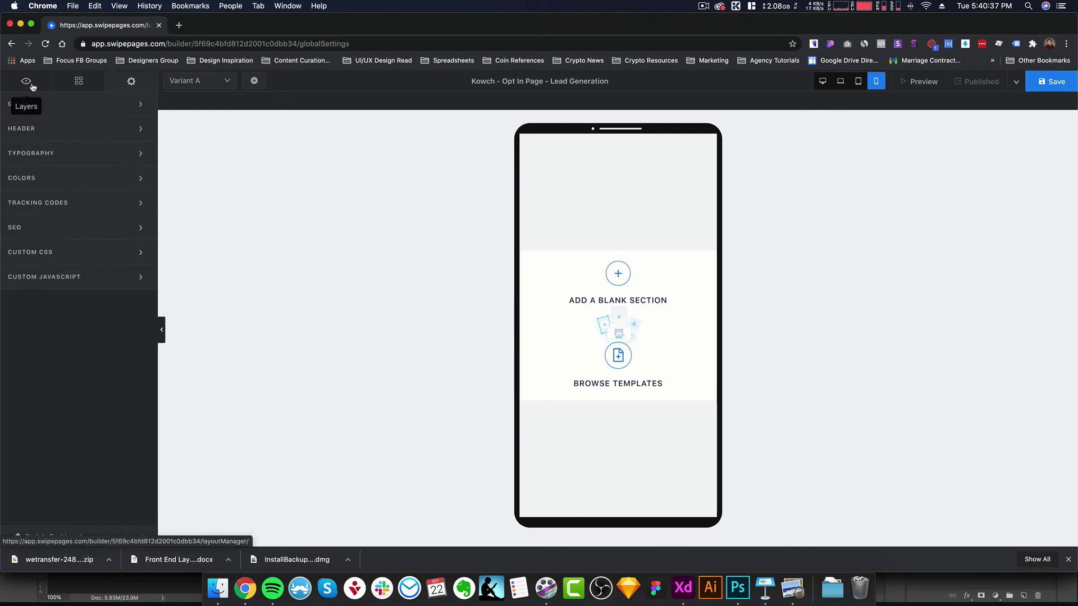
left_click(78, 83)
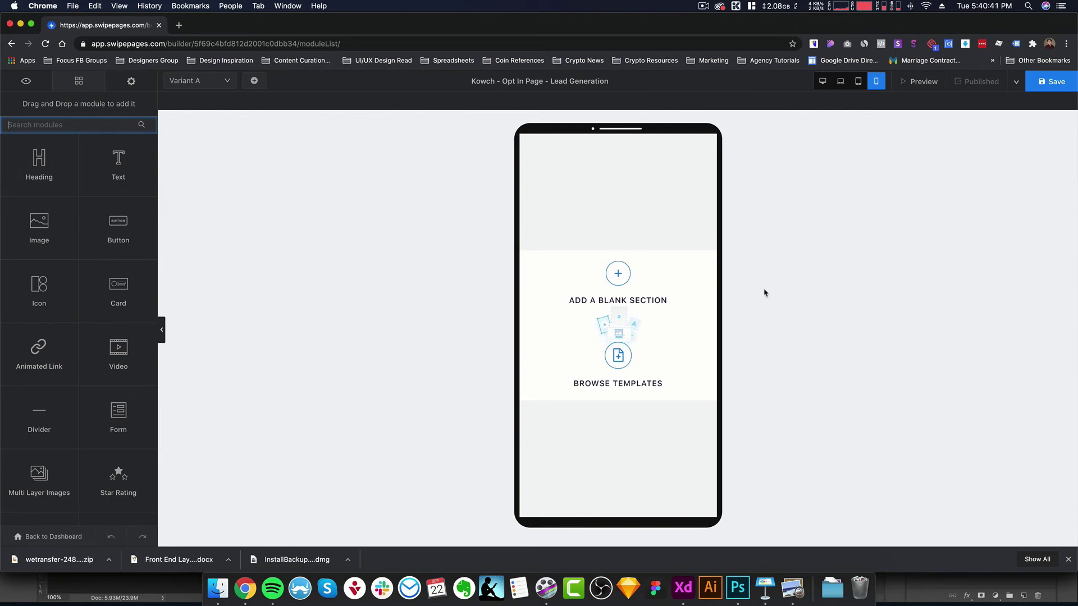
left_click(620, 282)
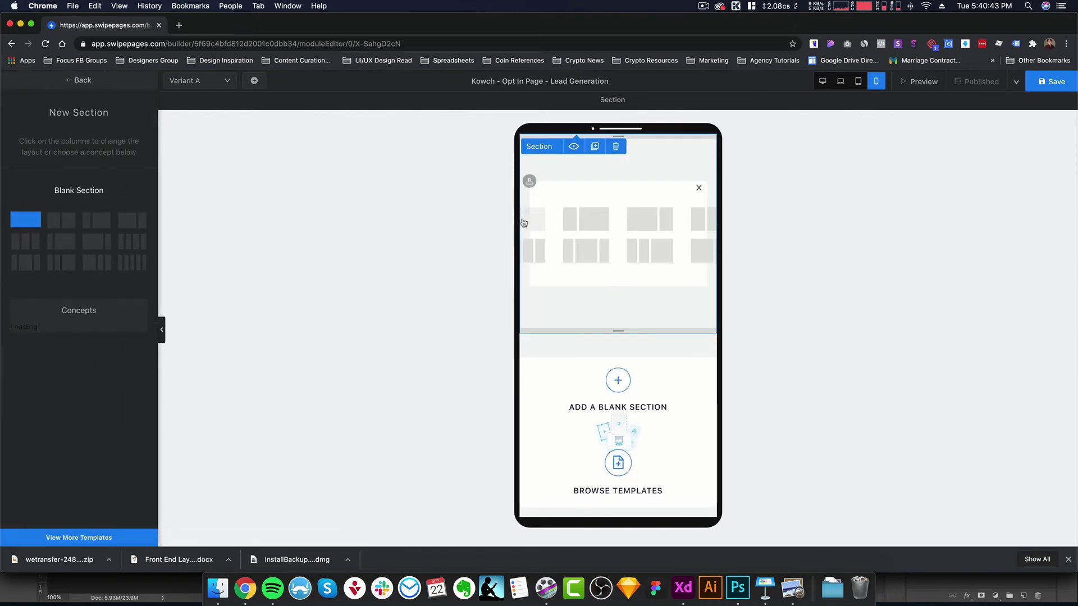
left_click(822, 81)
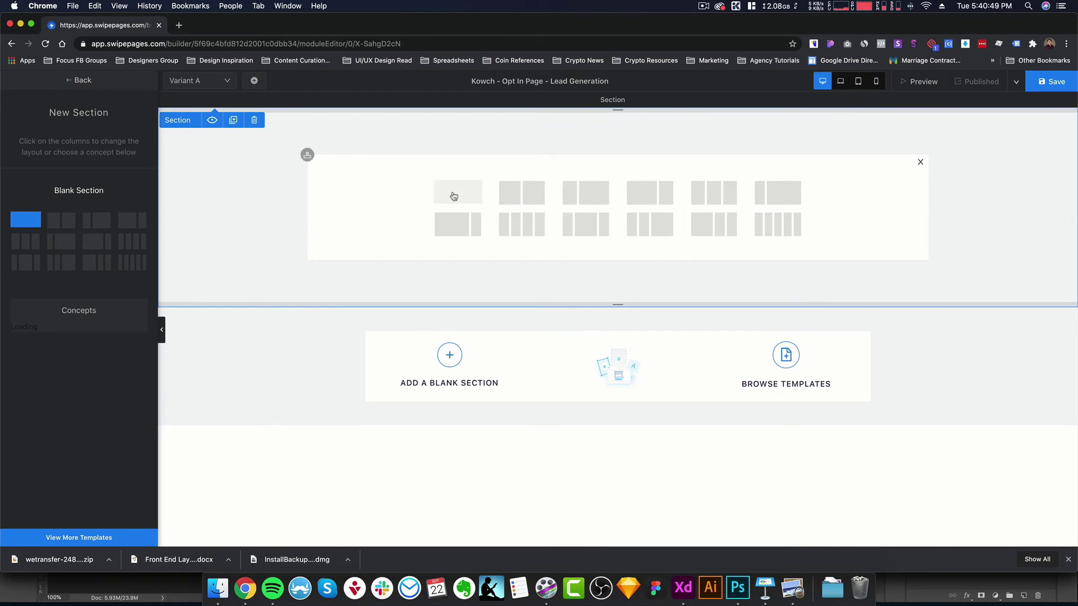
left_click(681, 596)
scroll(606, 241, "up", 3)
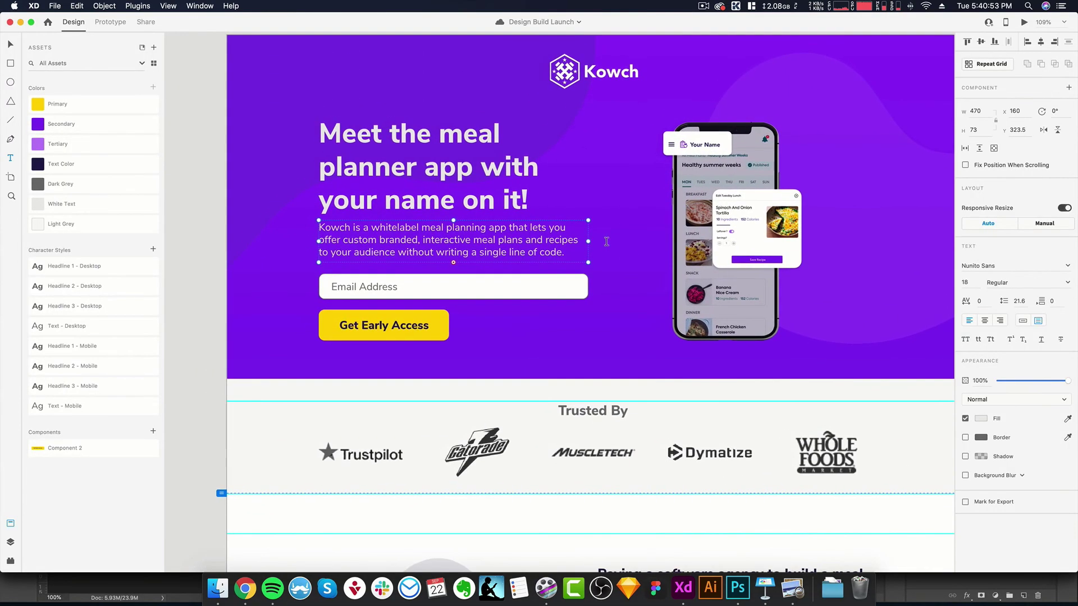
key("super+Tab")
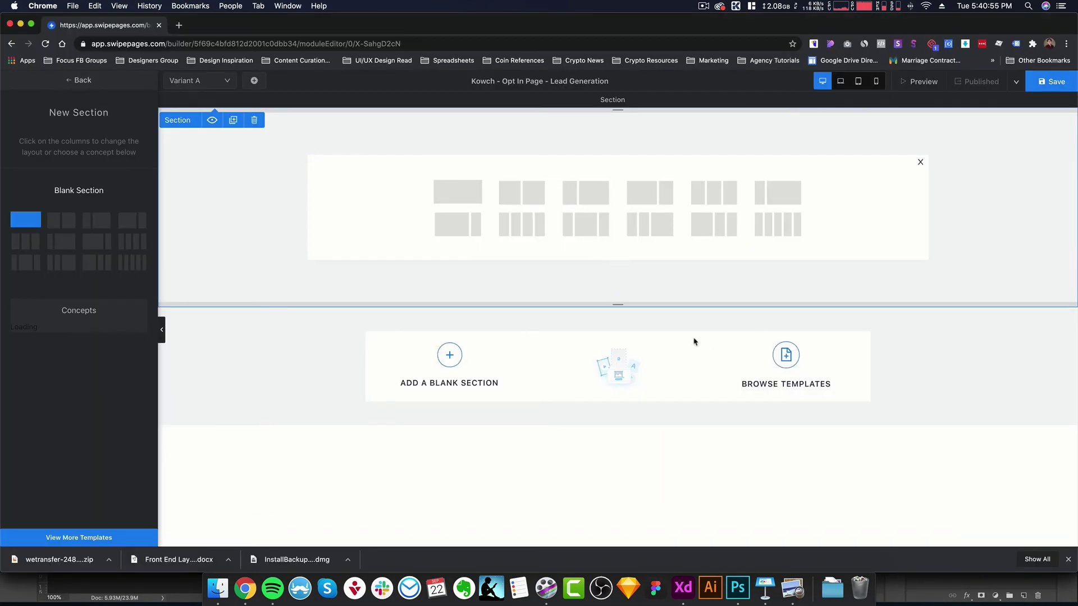
left_click(447, 195)
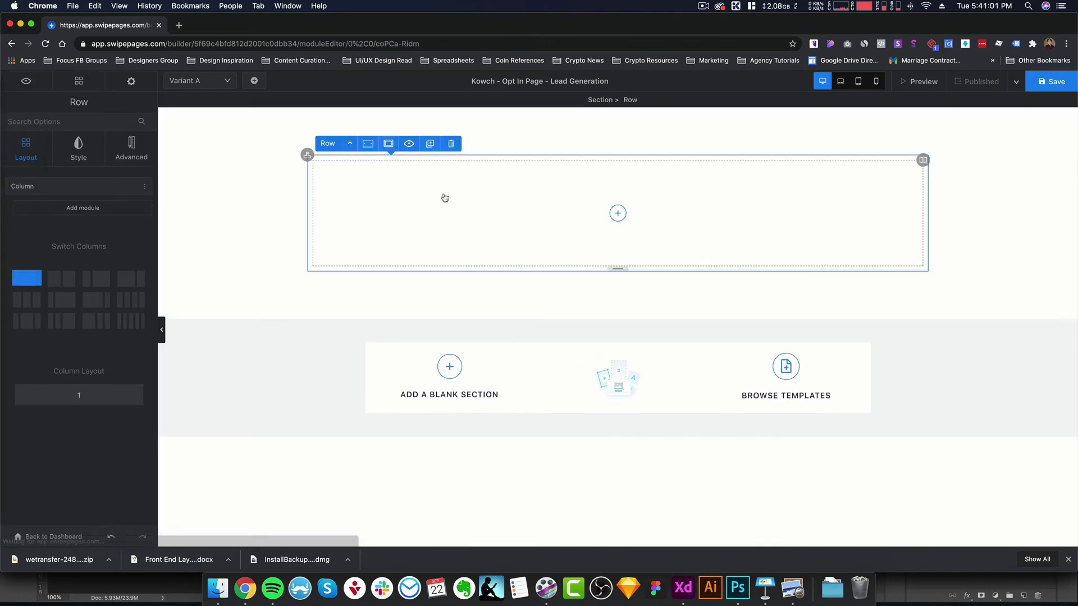
Try the yellow, light purple and navy swatches on the section background and settle on the purple Complementary swatch.
left_click(248, 230)
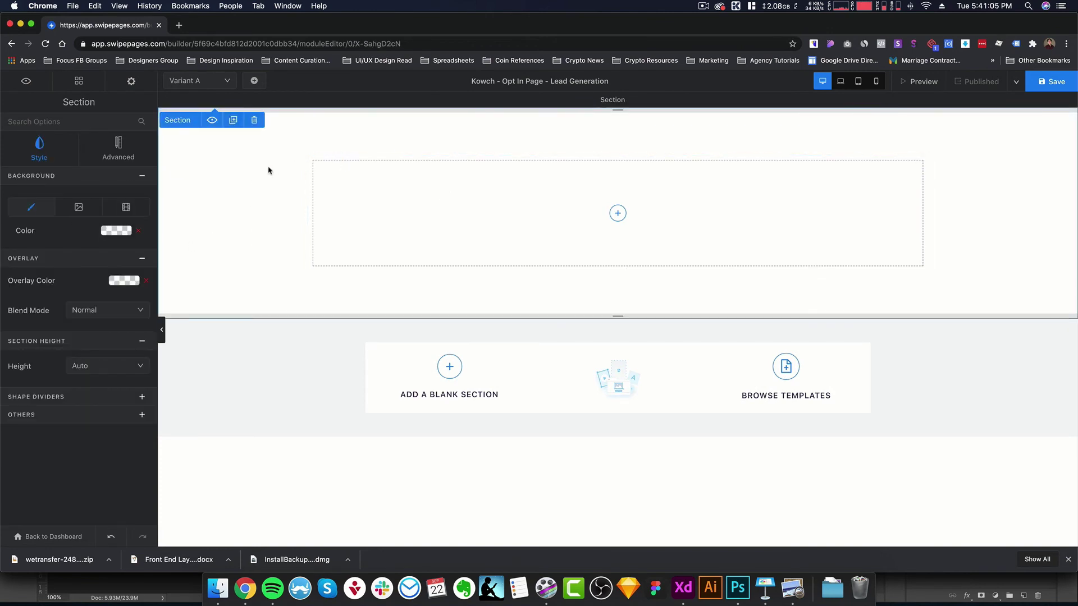
left_click(115, 233)
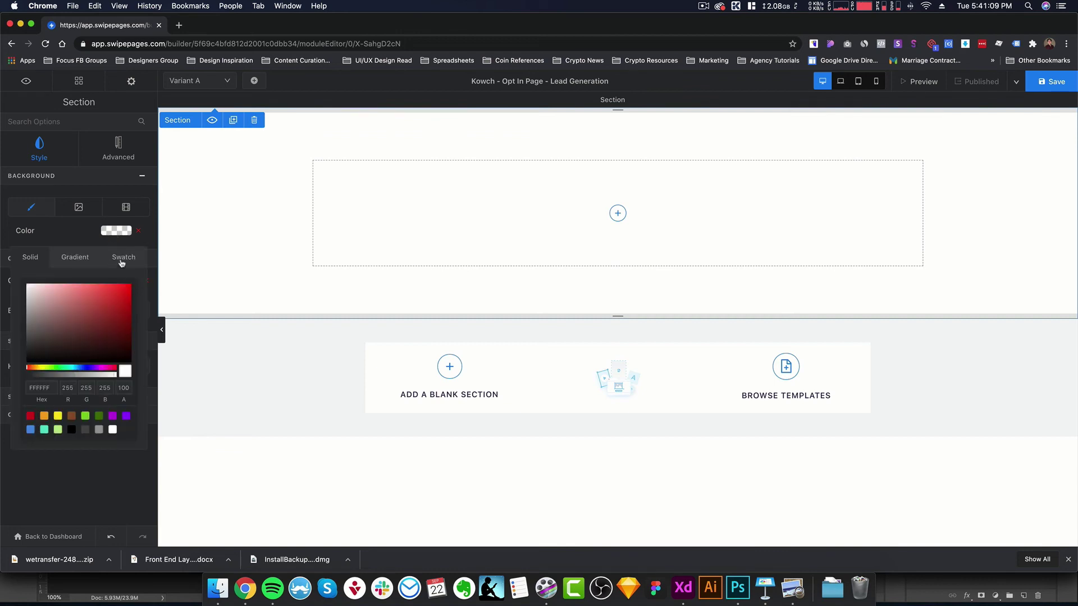
left_click(121, 261)
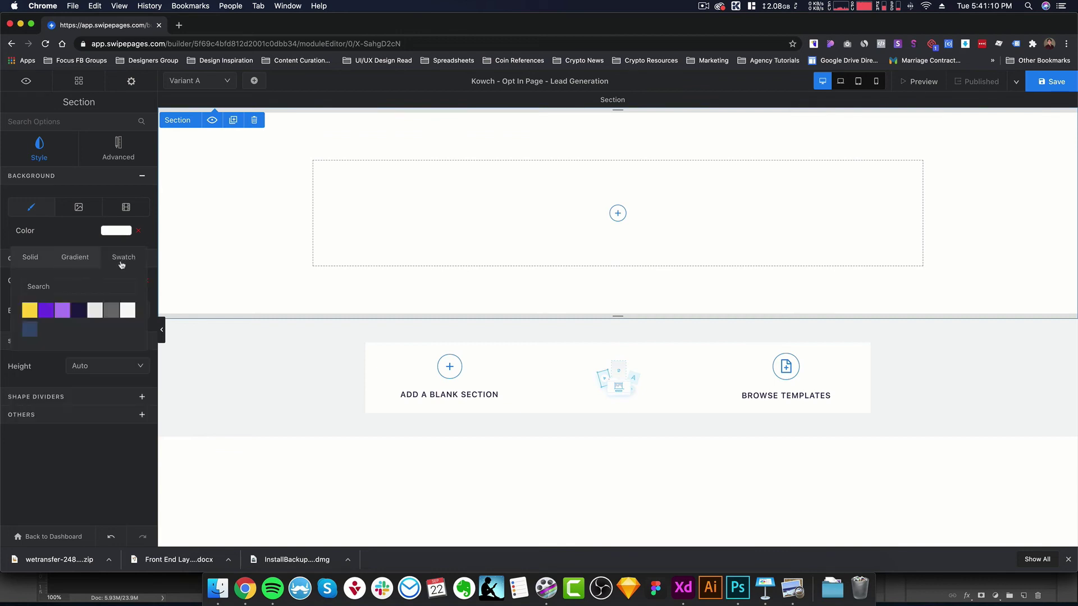
left_click(31, 312)
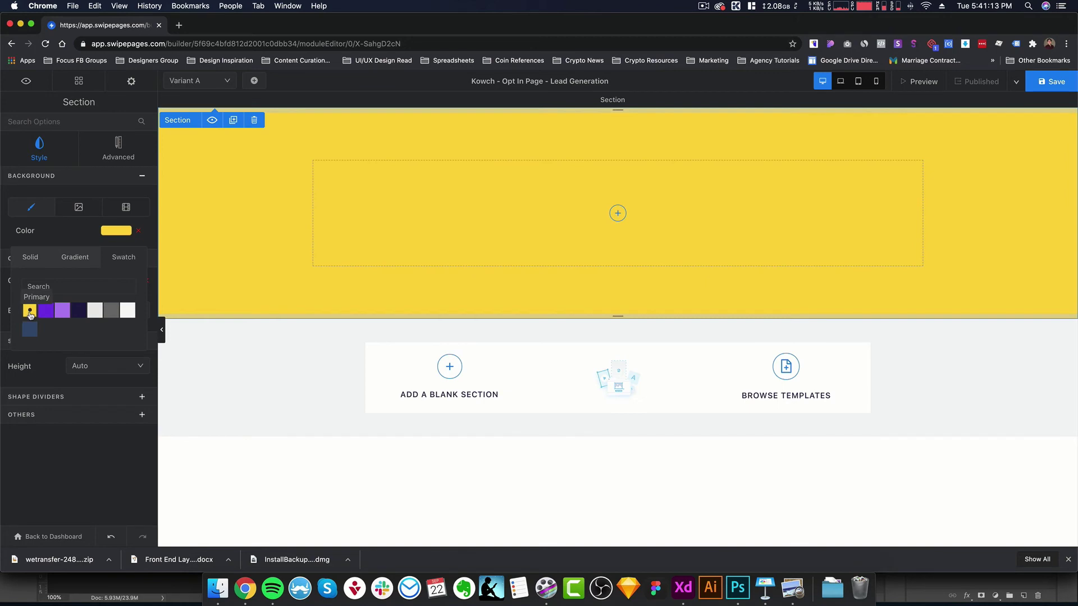
left_click(47, 311)
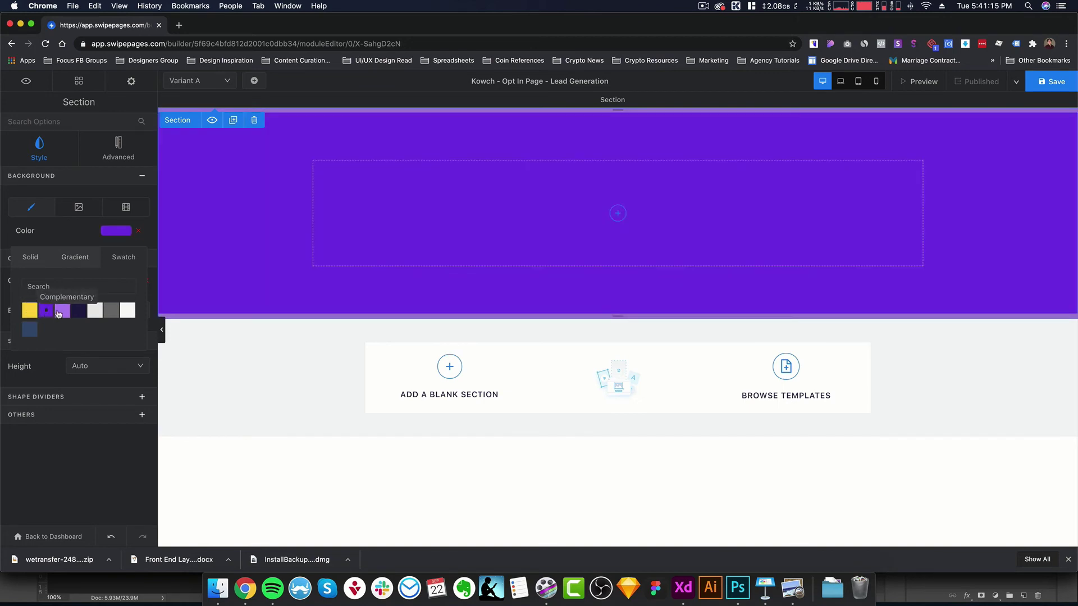
left_click(60, 312)
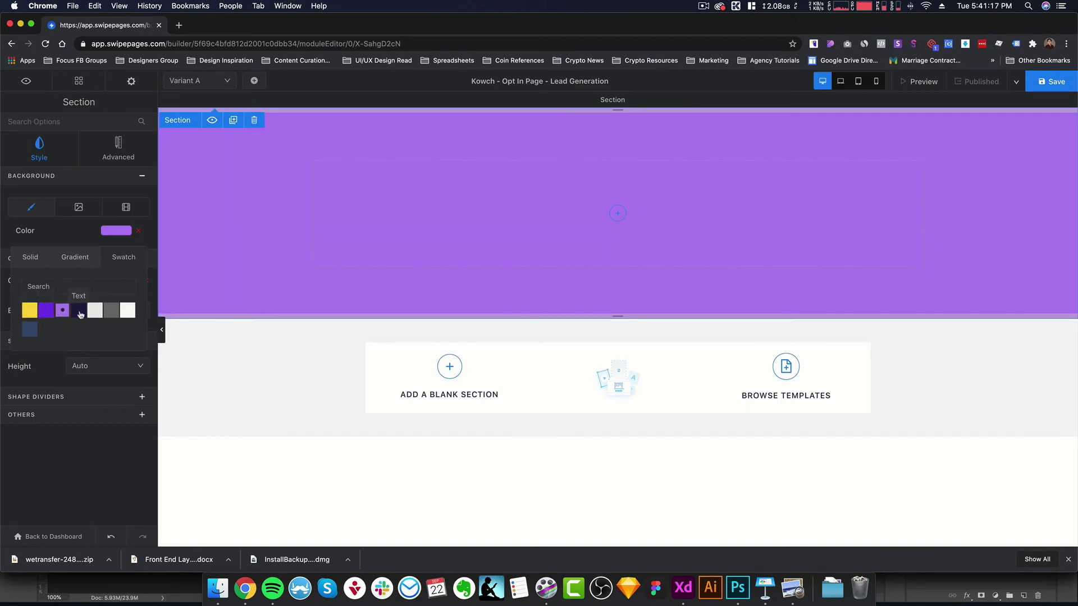
left_click(79, 311)
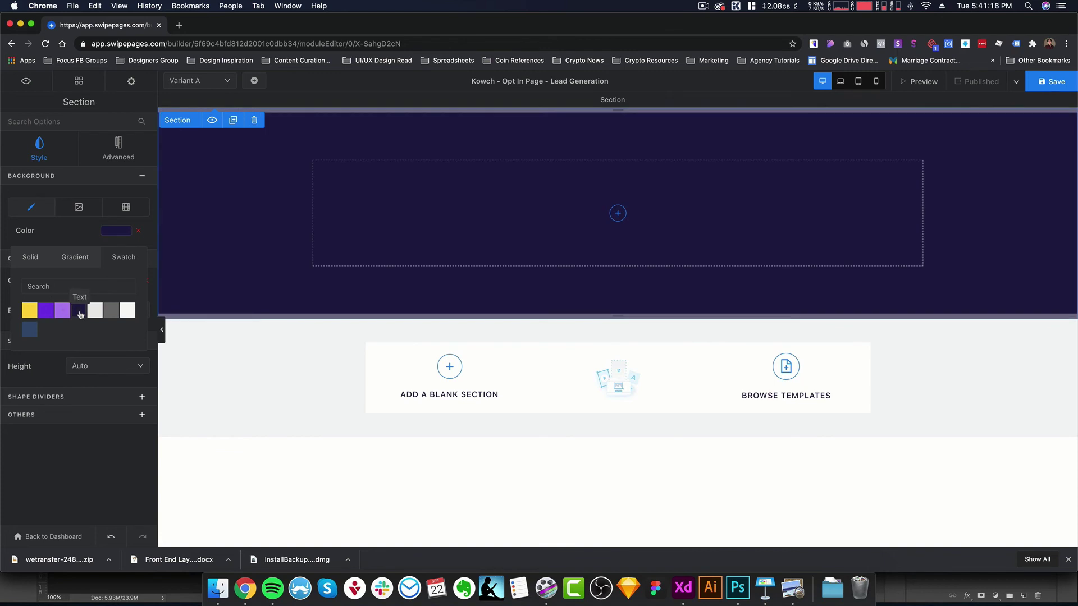
left_click(28, 311)
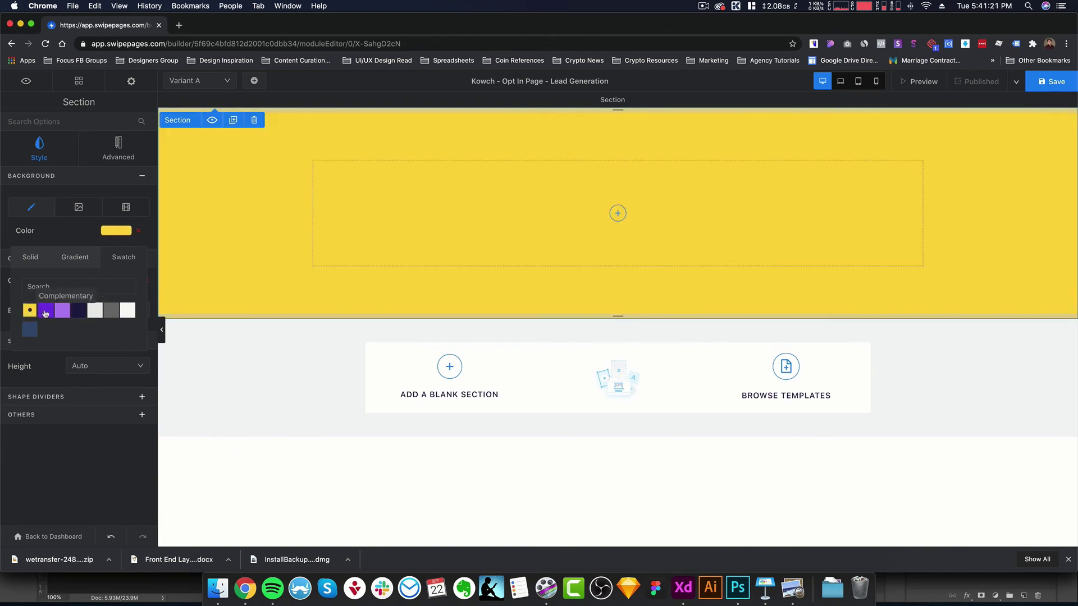
left_click(46, 311)
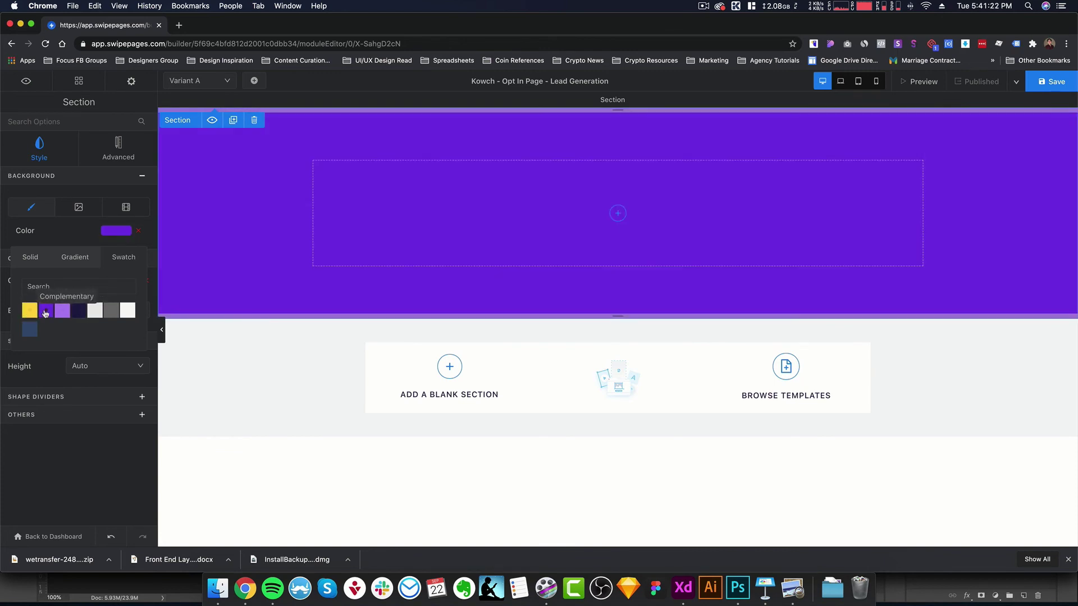
left_click(30, 258)
left_click(67, 231)
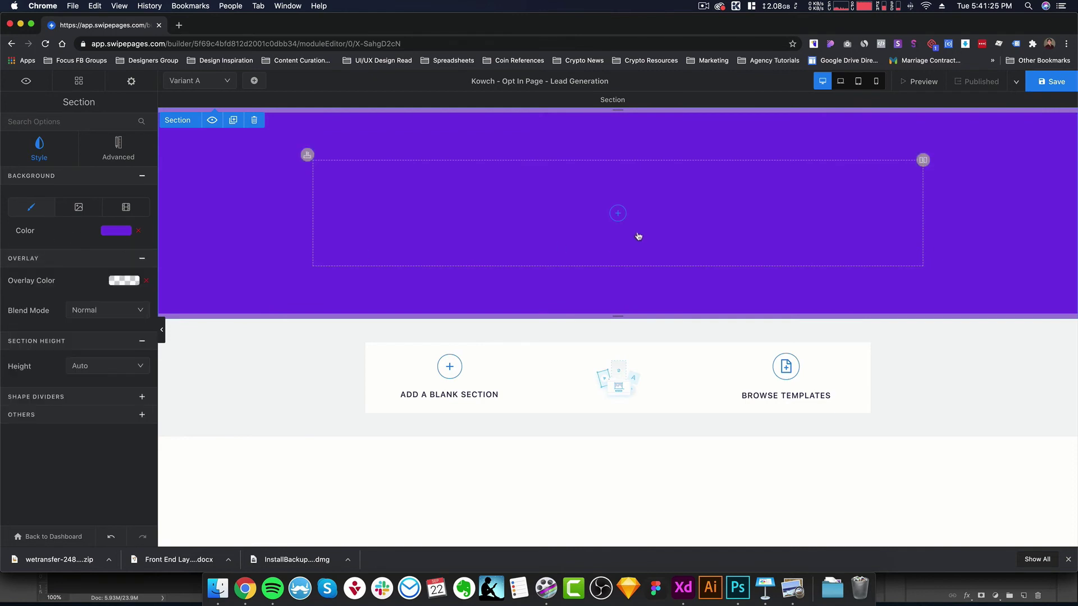
Split the purple section's row into two equal columns and add a Heading module to the first column.
left_click(618, 214)
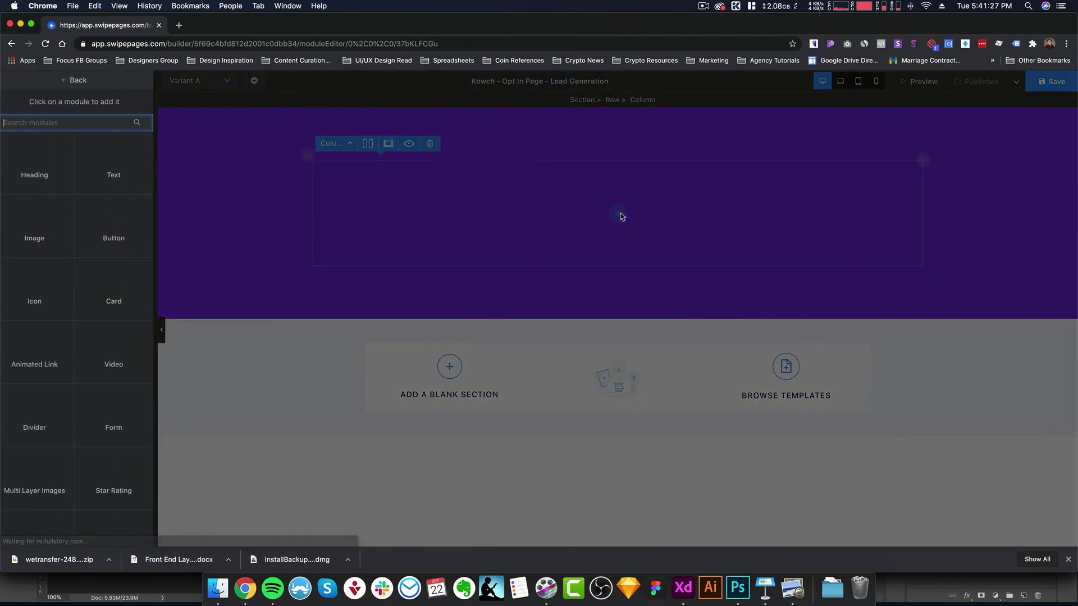
left_click(459, 207)
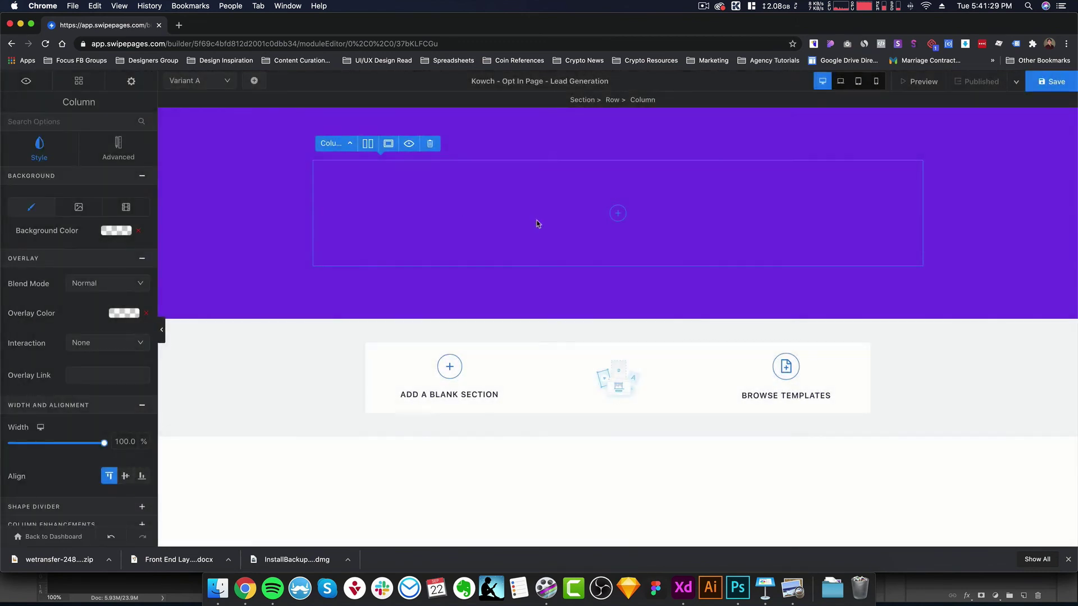
left_click(368, 144)
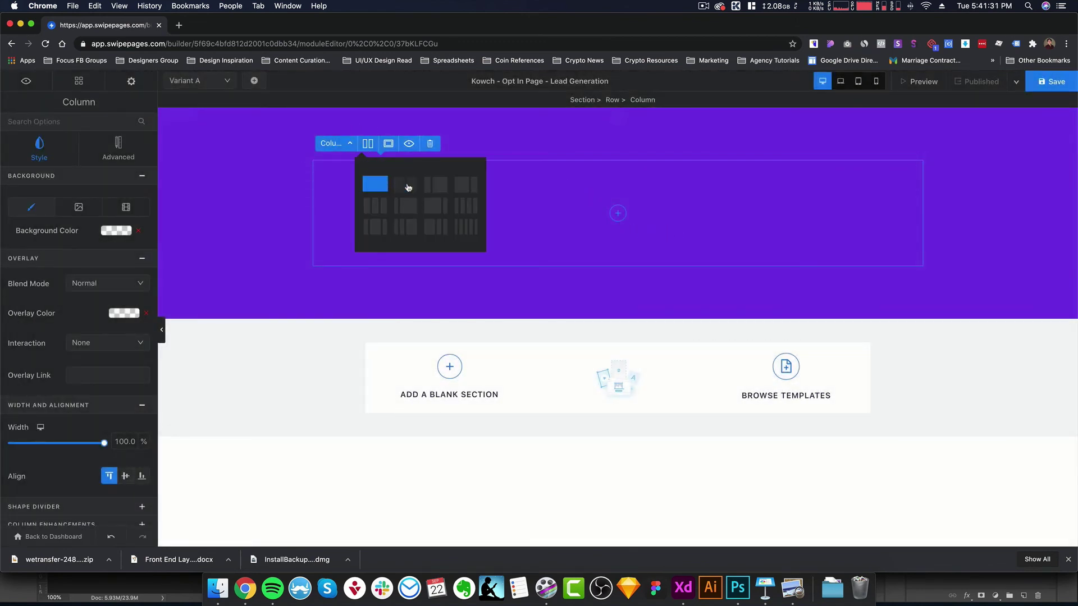
left_click(406, 184)
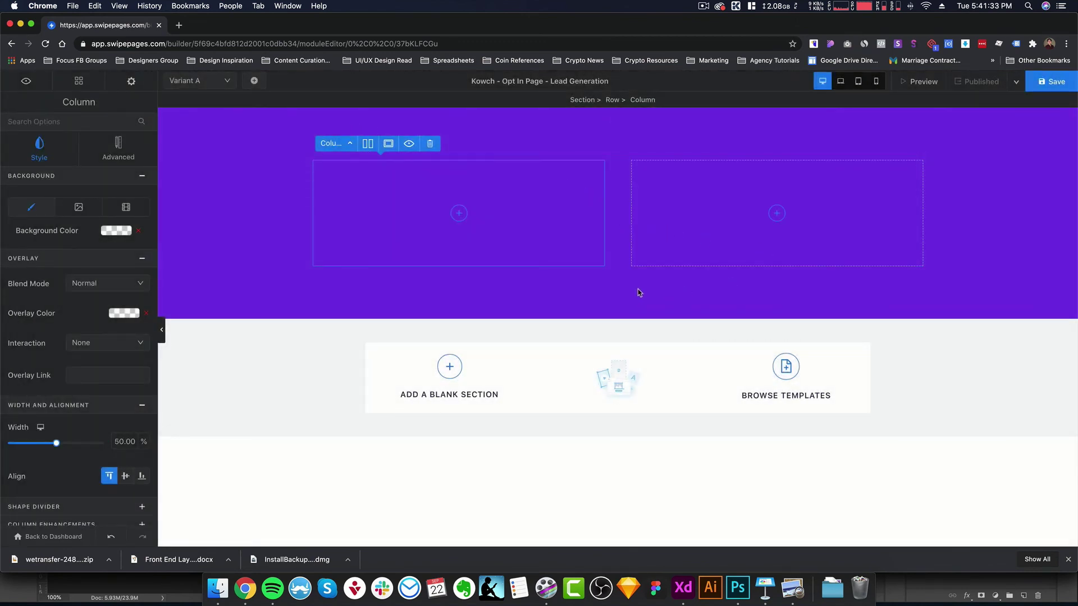
left_click(459, 214)
left_click(35, 173)
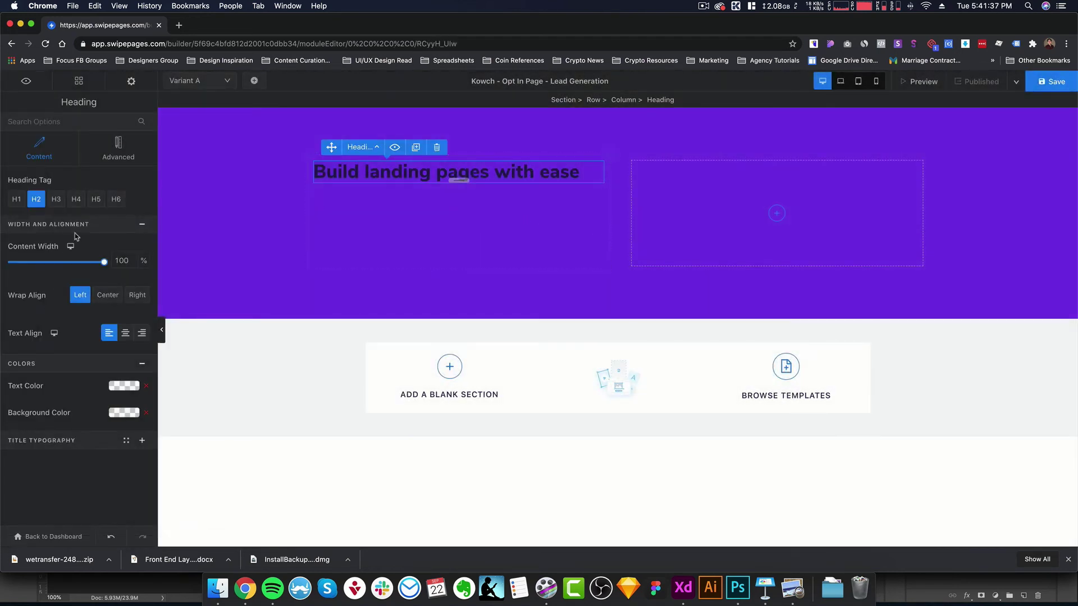
Set the heading to H1 and replace its text with "Meet the meal planner app with your name on it!" copied from the Adobe XD design.
left_click(16, 200)
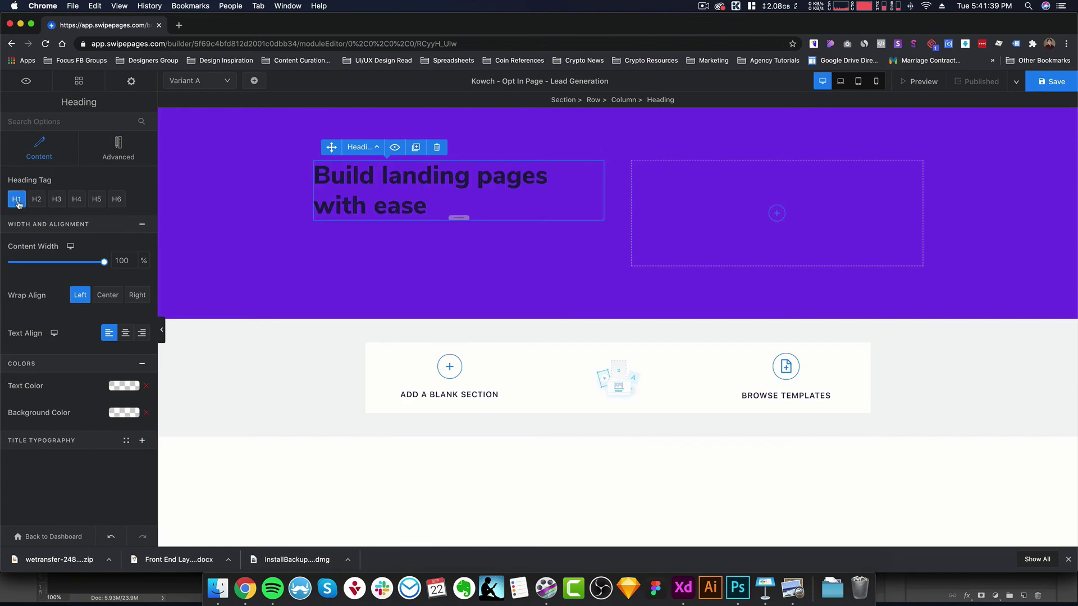
left_click(683, 588)
left_click(533, 198)
left_click(537, 200)
key("super+a")
key("super+c")
key("super+Tab")
triple_click(427, 206)
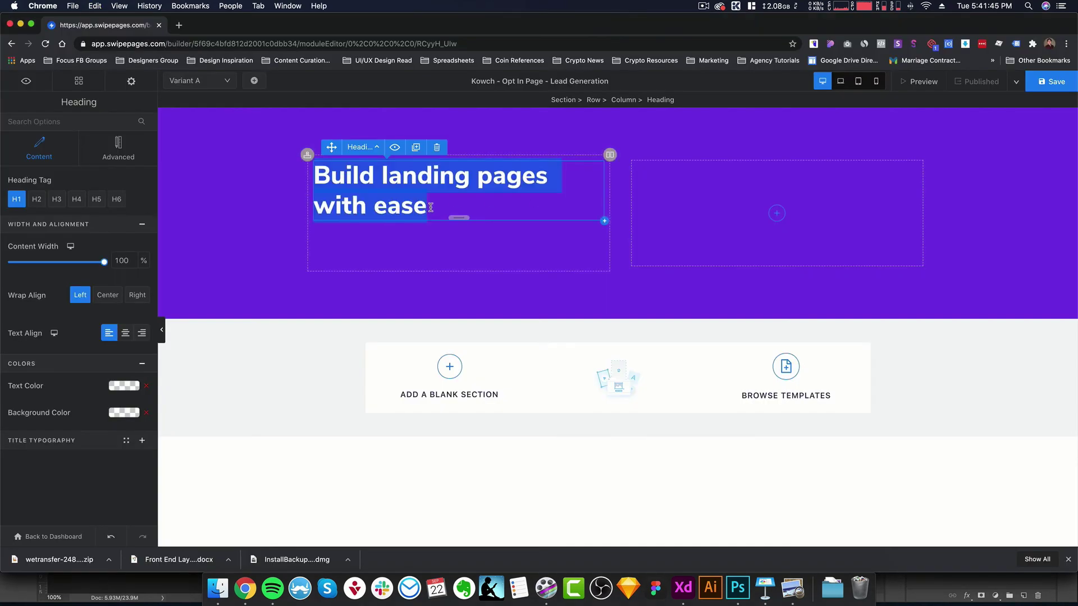
key("super+v")
left_click(487, 288)
left_click(449, 212)
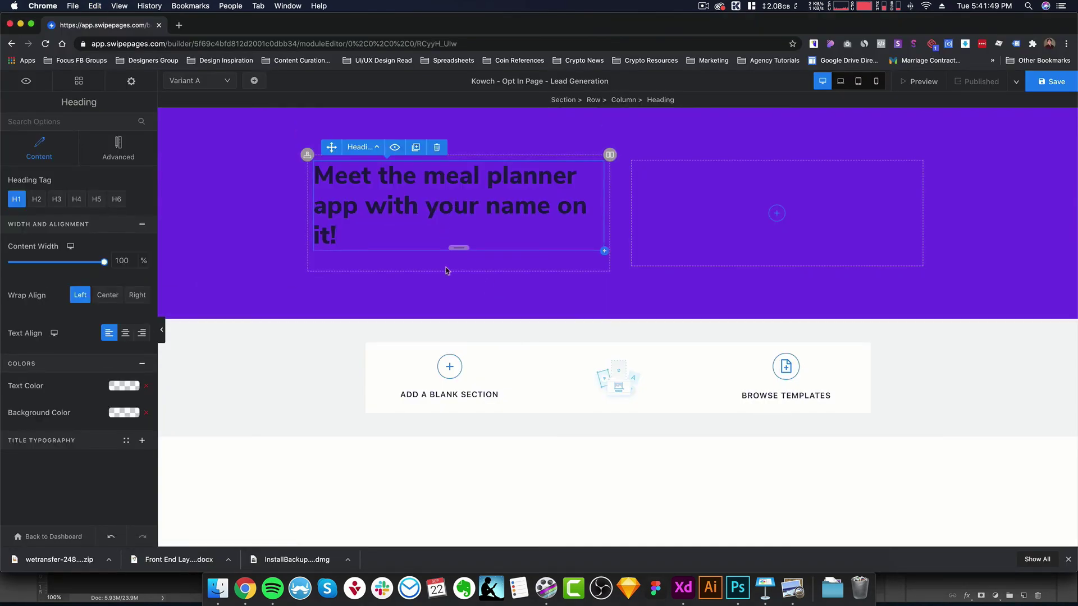
Apply the White swatch as the hero heading's text color.
left_click(124, 386)
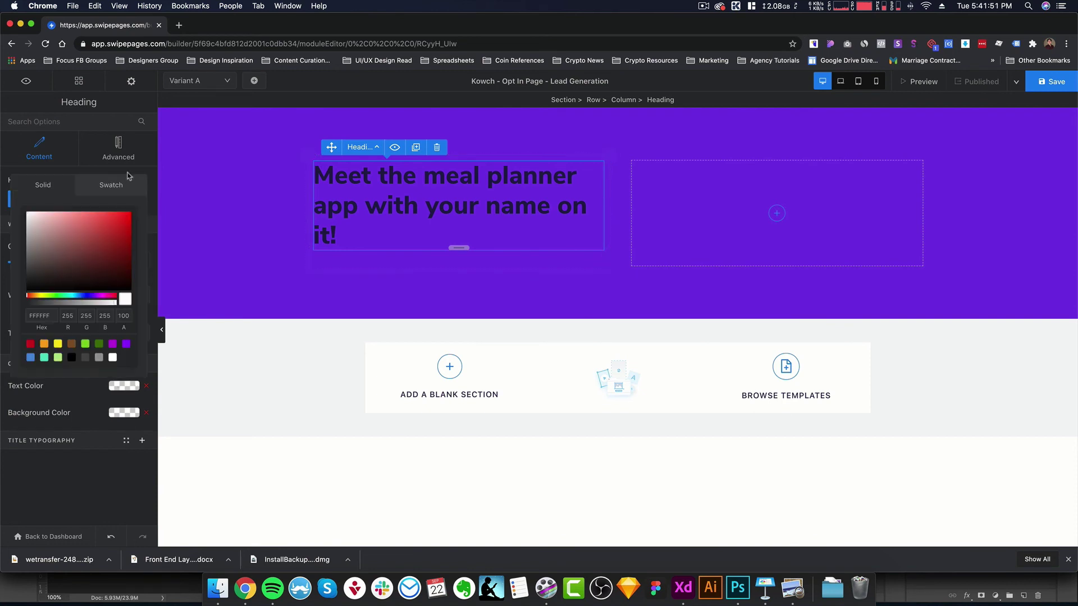
left_click(119, 187)
left_click(95, 465)
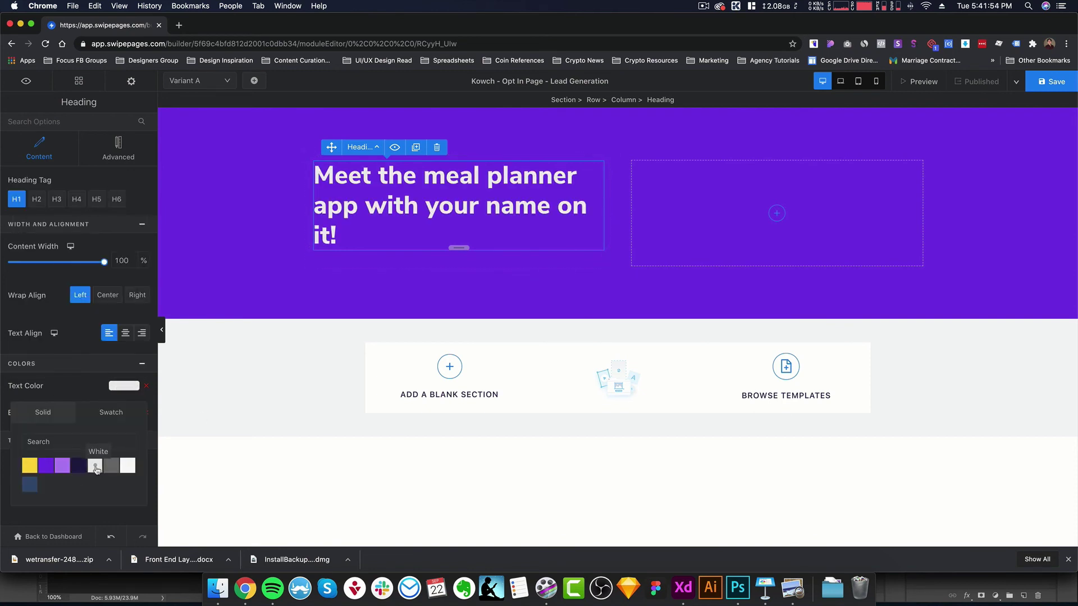
left_click(533, 290)
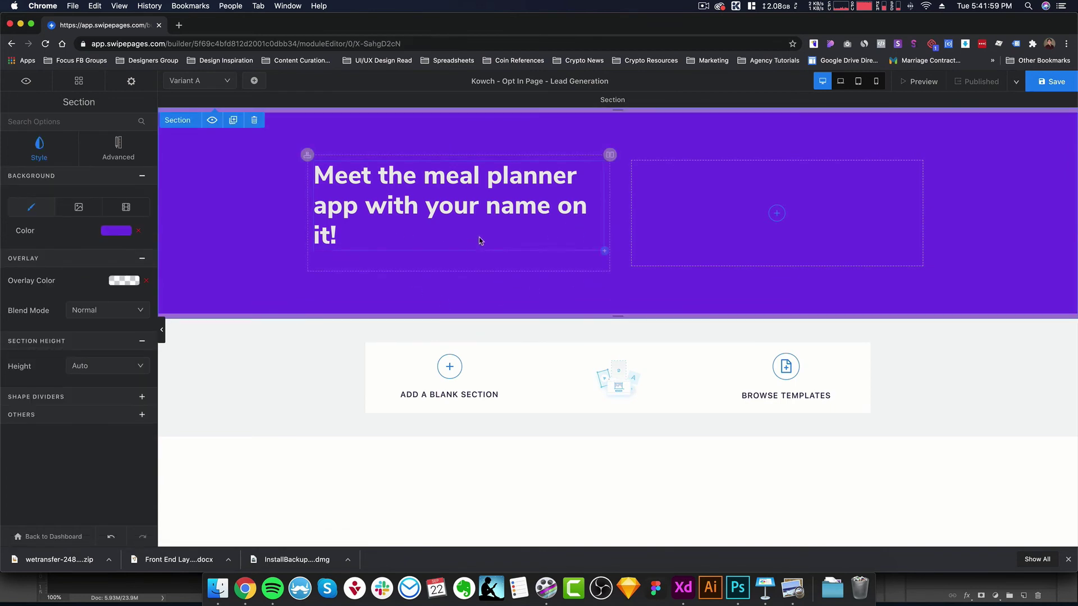
Add a Text module below the heading and replace its placeholder with the Kowch whitelabel meal planning paragraph copied from Adobe XD.
left_click(604, 251)
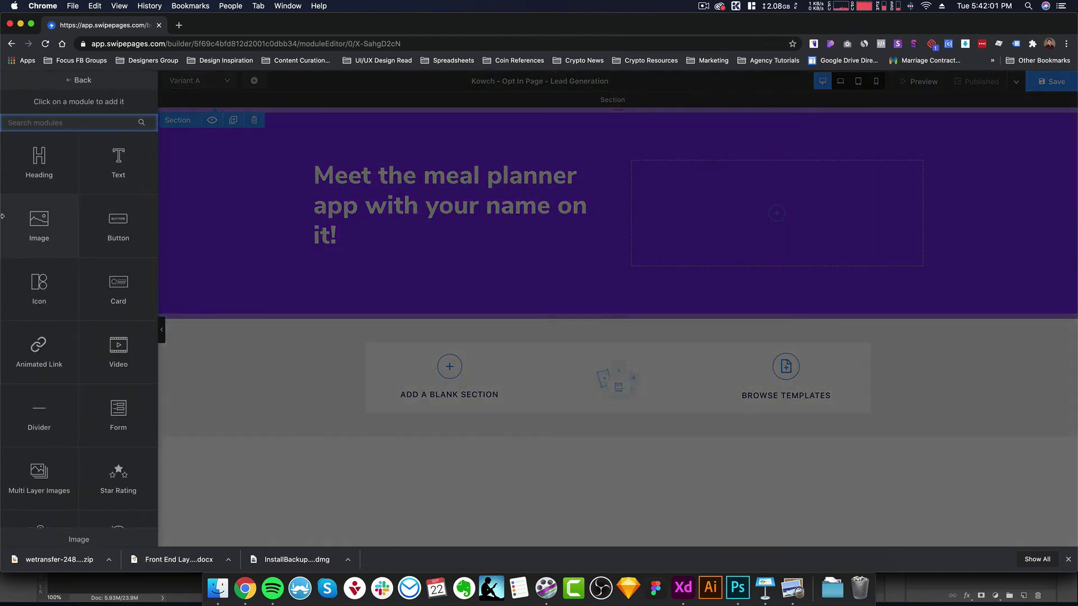
left_click(127, 179)
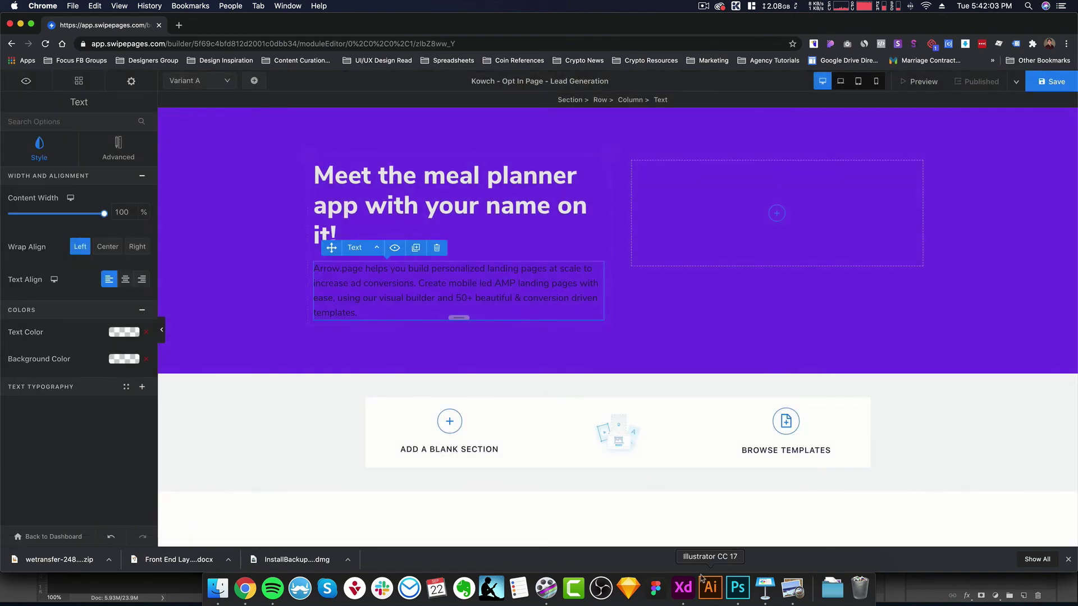
left_click(685, 588)
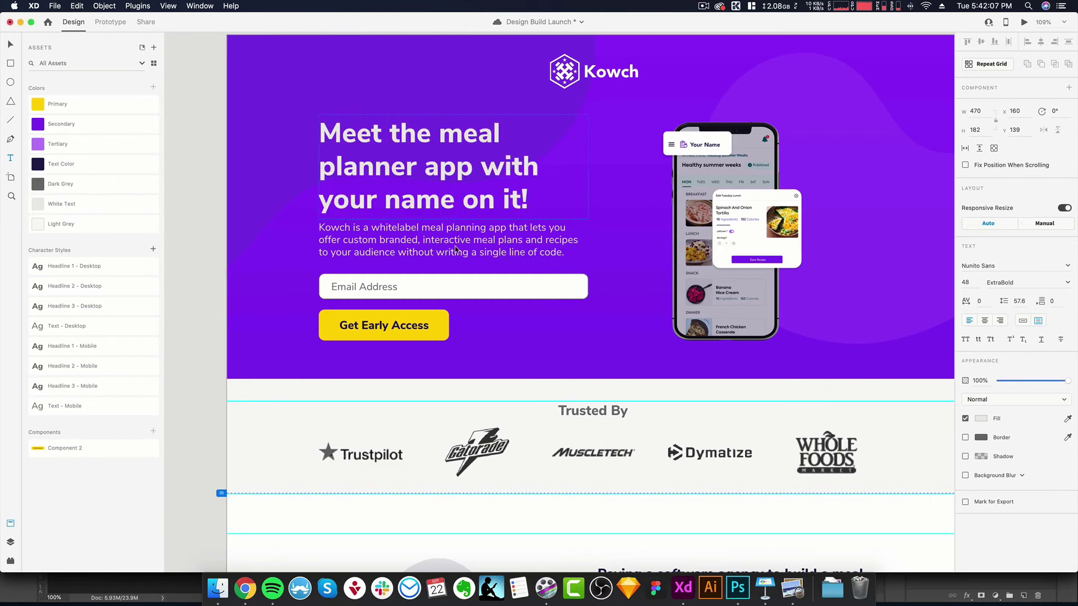
double_click(506, 250)
left_click_drag(563, 251, 320, 224)
key("super+Tab")
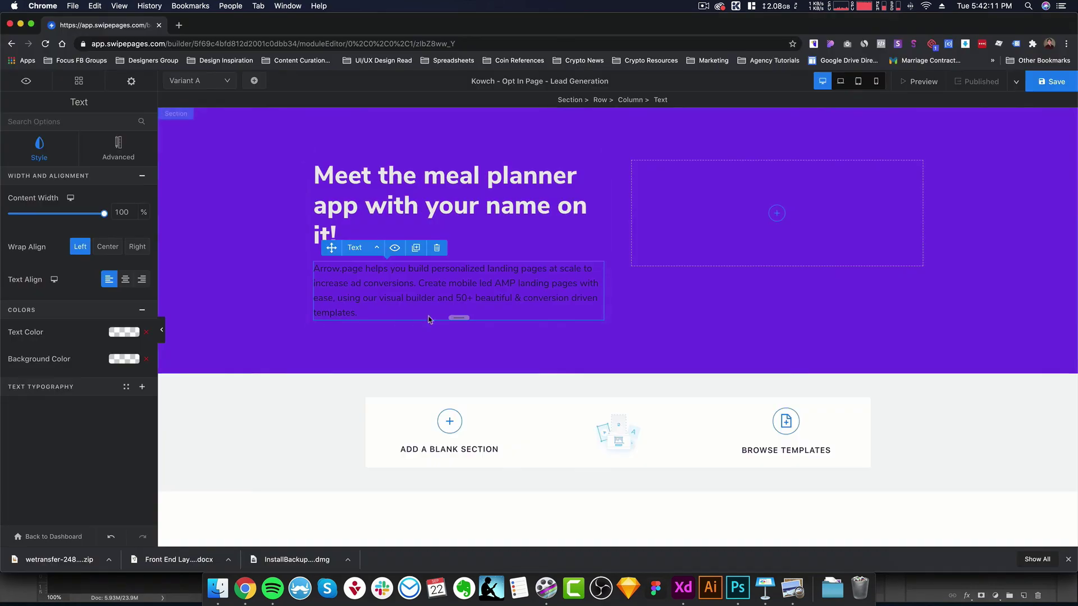
left_click_drag(403, 308, 314, 269)
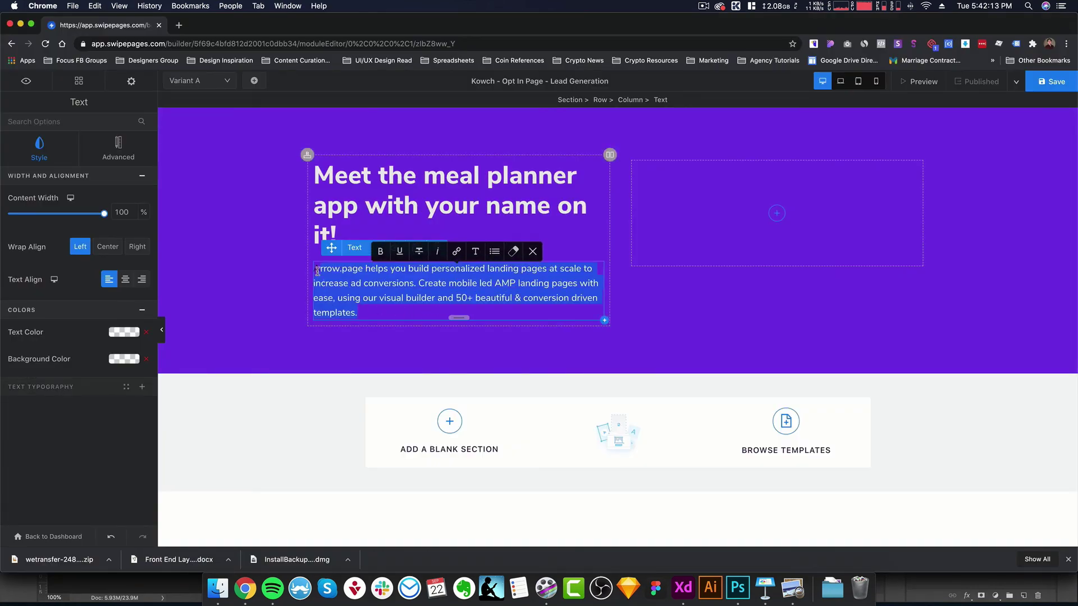
key("super+v")
left_click(394, 321)
left_click(407, 295)
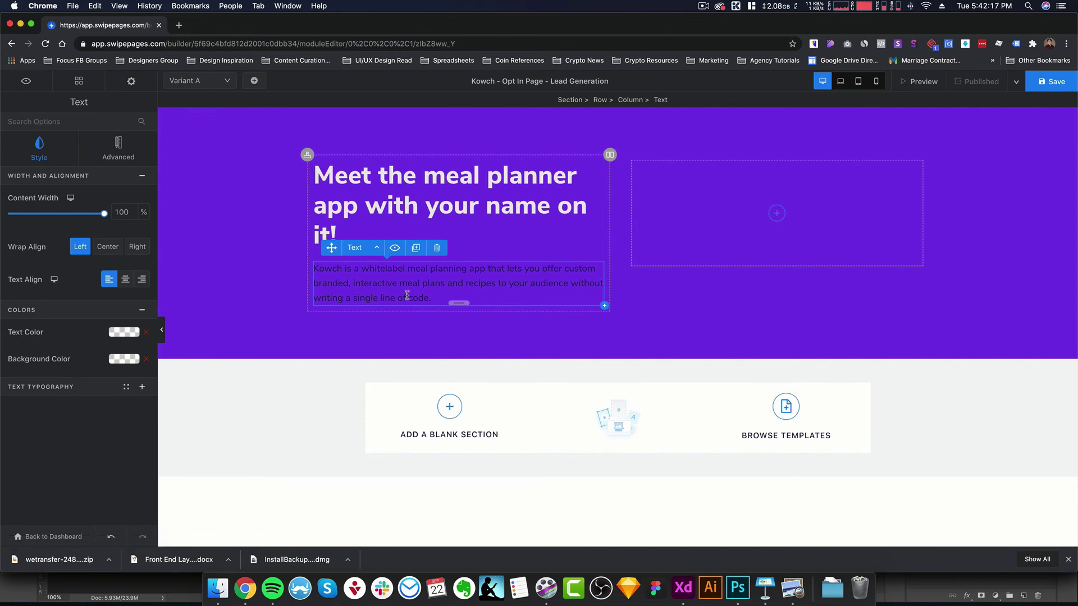
Apply the White swatch as the hero paragraph's text color.
left_click(117, 333)
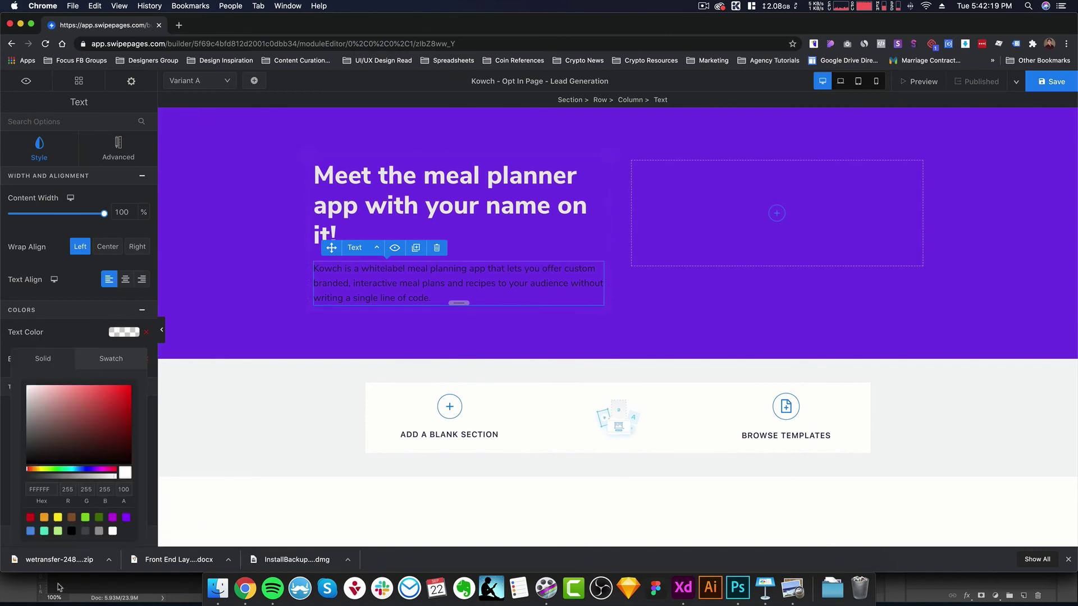
left_click(114, 368)
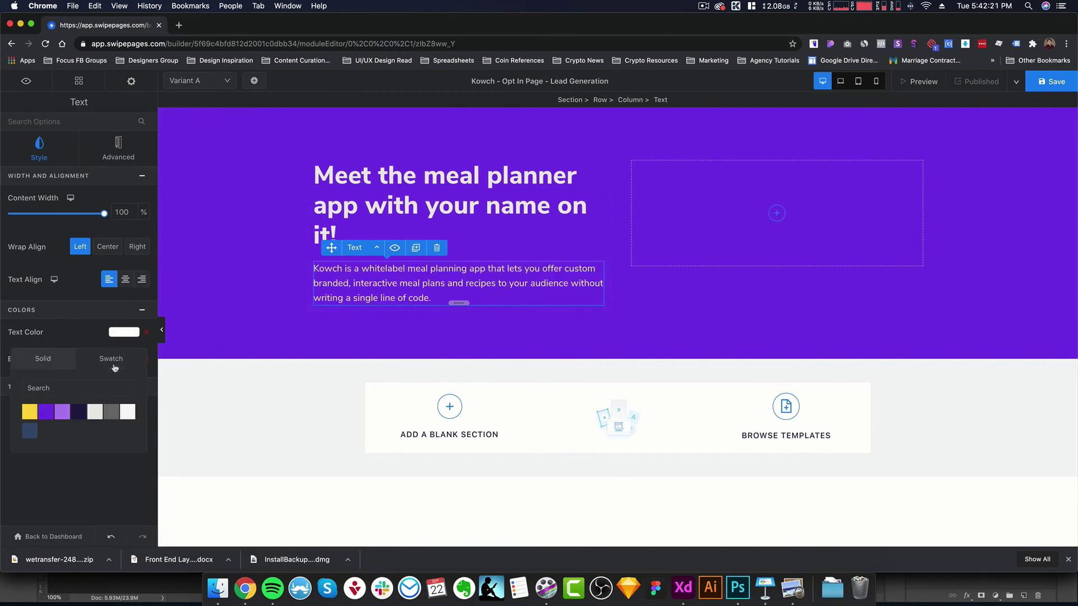
left_click(95, 412)
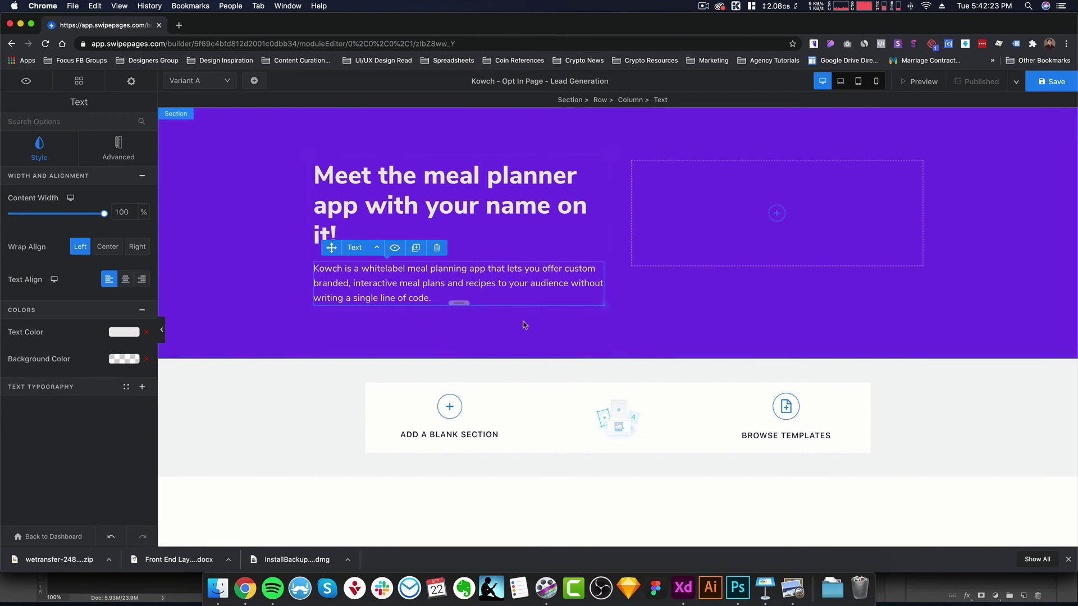
Save the page and open its preview with the developer tools inspecting it at desktop width.
left_click(1061, 87)
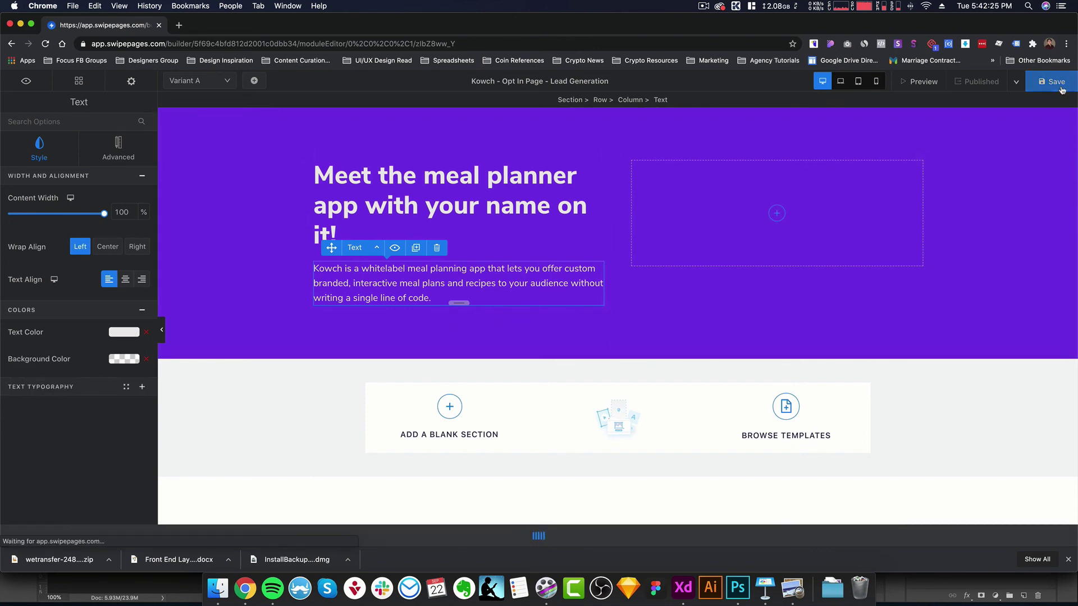
left_click(928, 82)
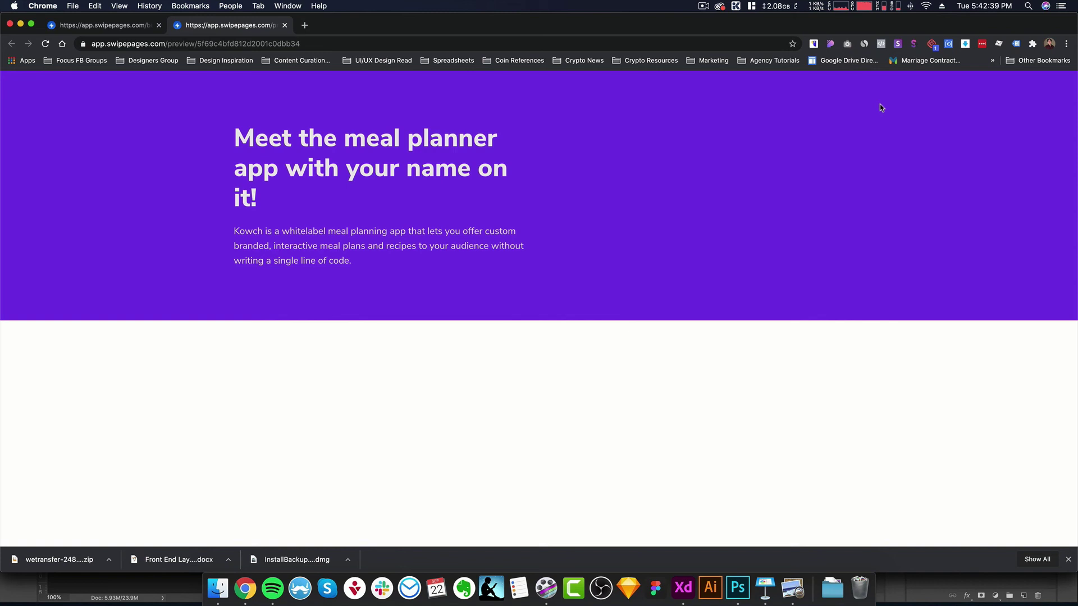
right_click(645, 141)
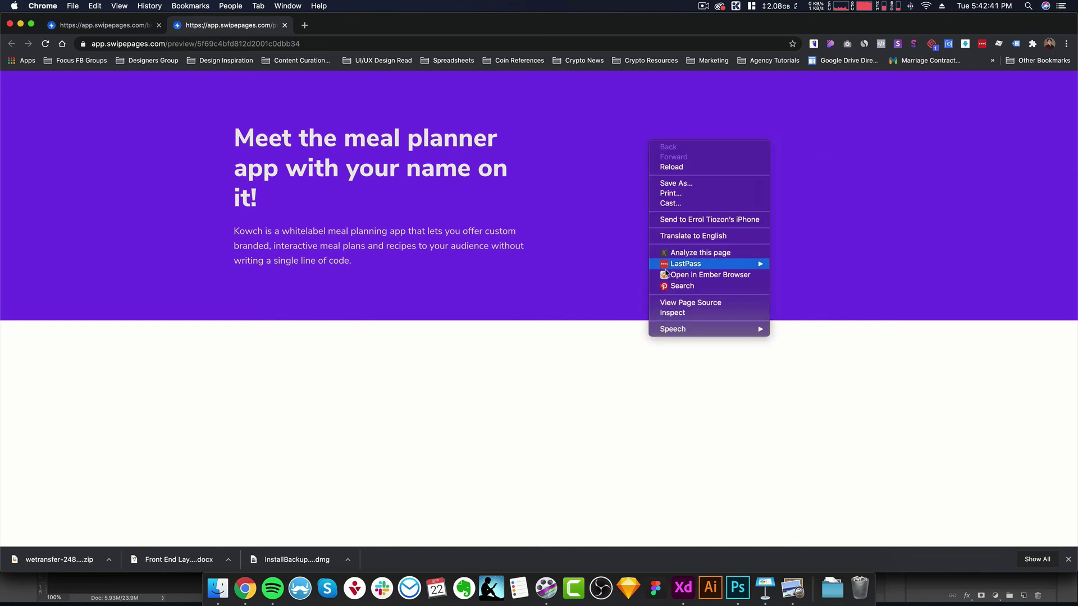
left_click(668, 315)
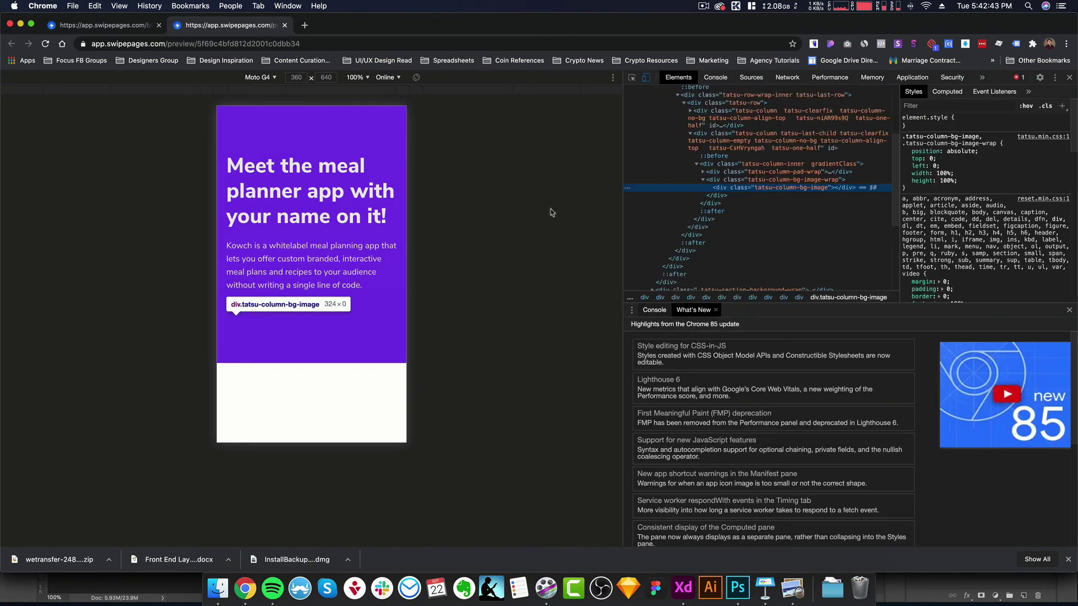
left_click(646, 79)
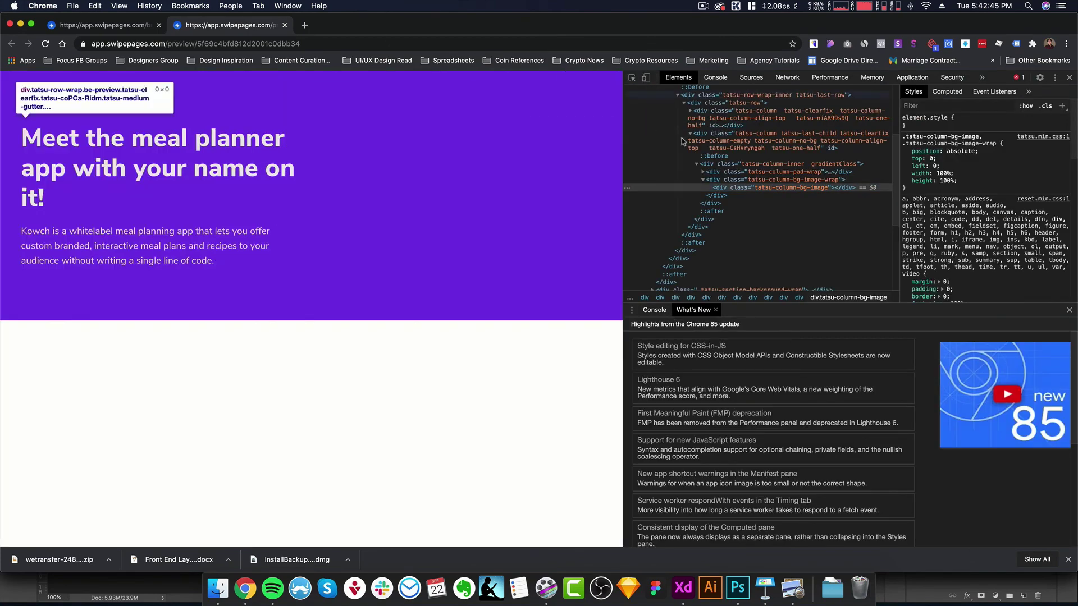
Inspect the H1 headline in the preview and examine its font family, weight, size and line height rules.
left_click(631, 77)
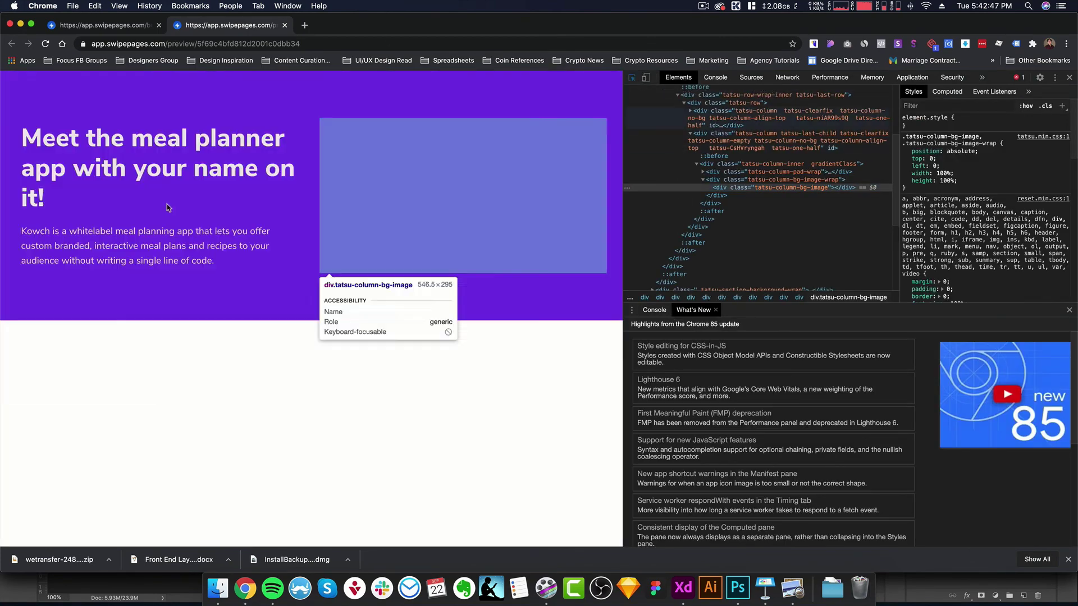
left_click(208, 177)
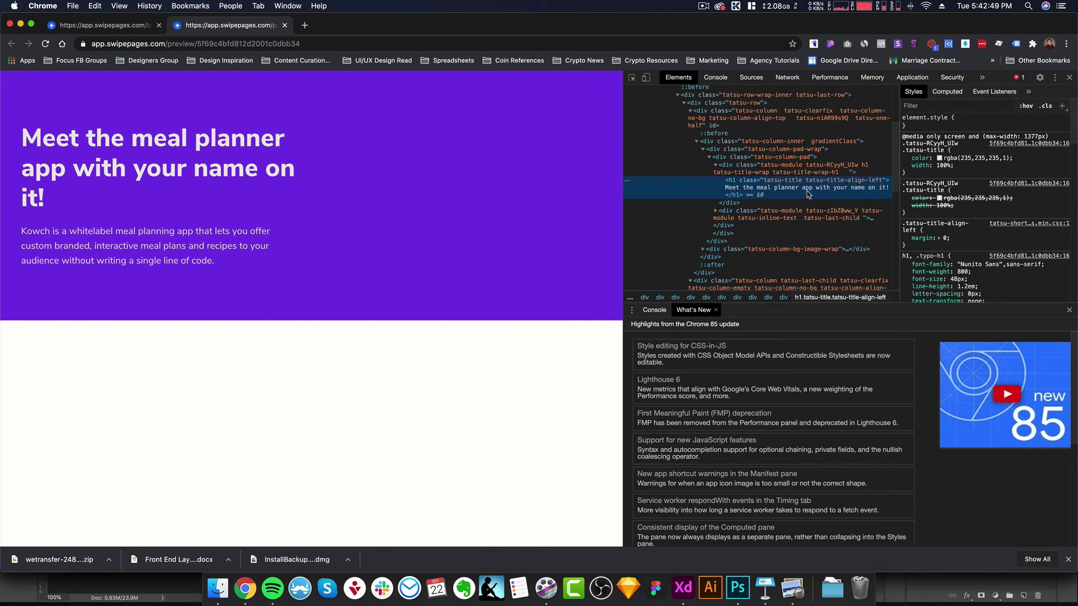
scroll(953, 242, "down", 1)
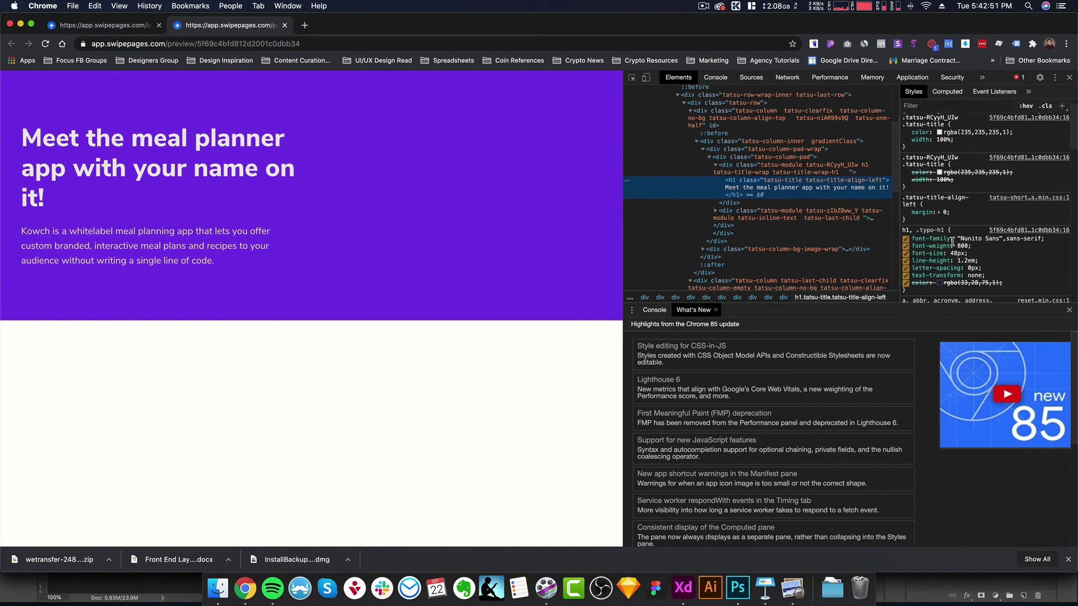
left_click(947, 239)
left_click(969, 238)
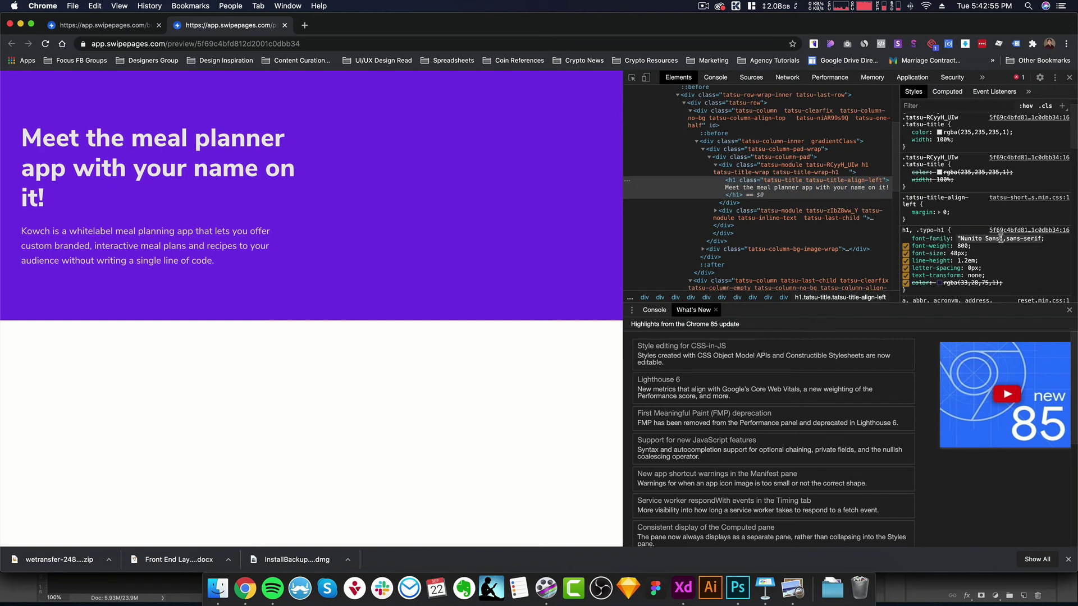
left_click(1000, 239)
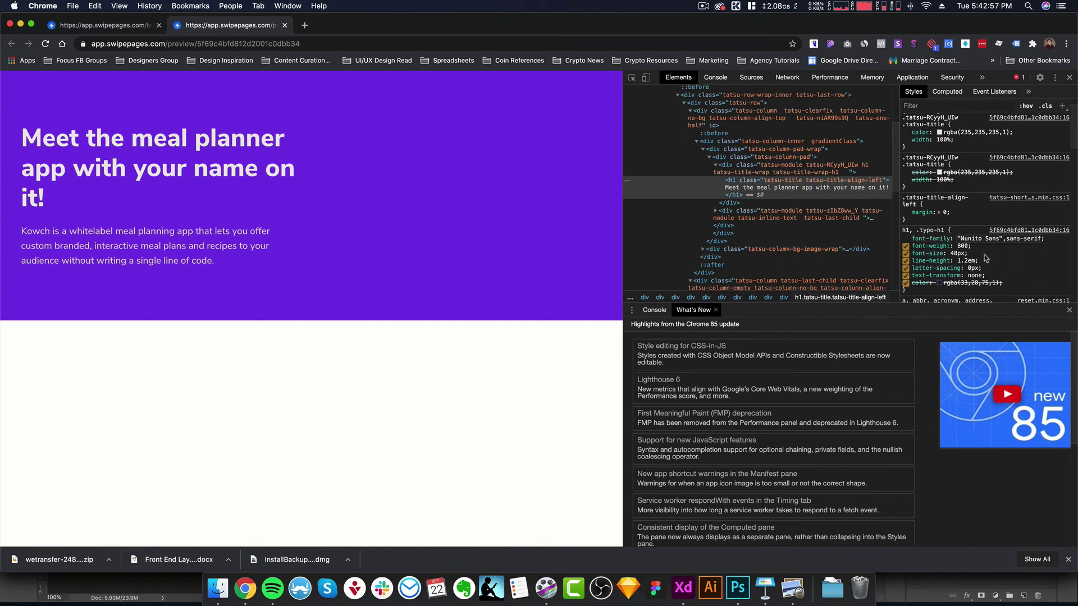
scroll(986, 259, "down", 1)
left_click(965, 222)
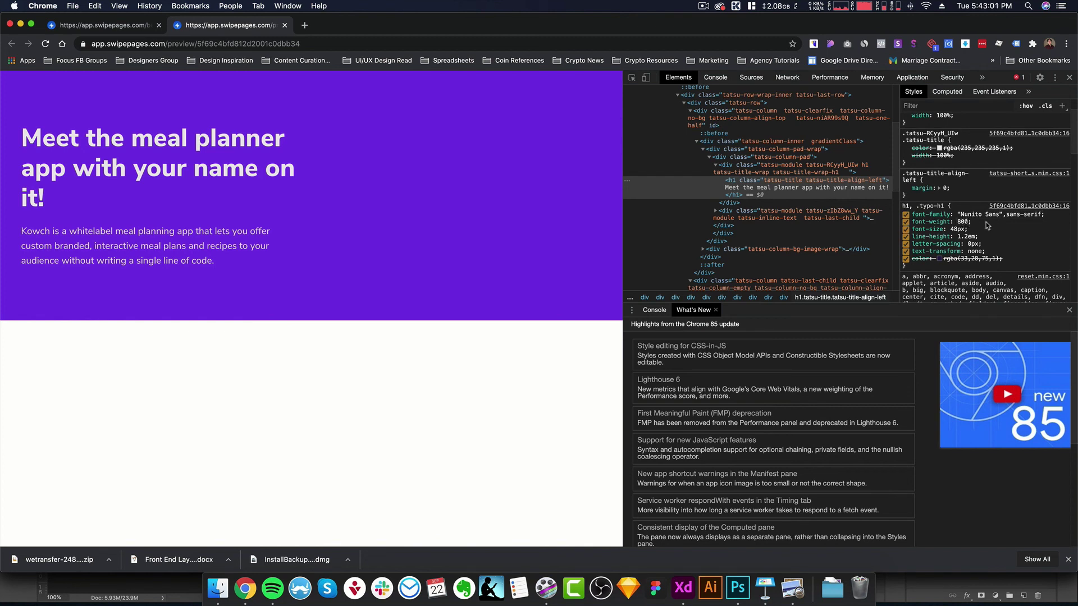
scroll(961, 222, "down", 1)
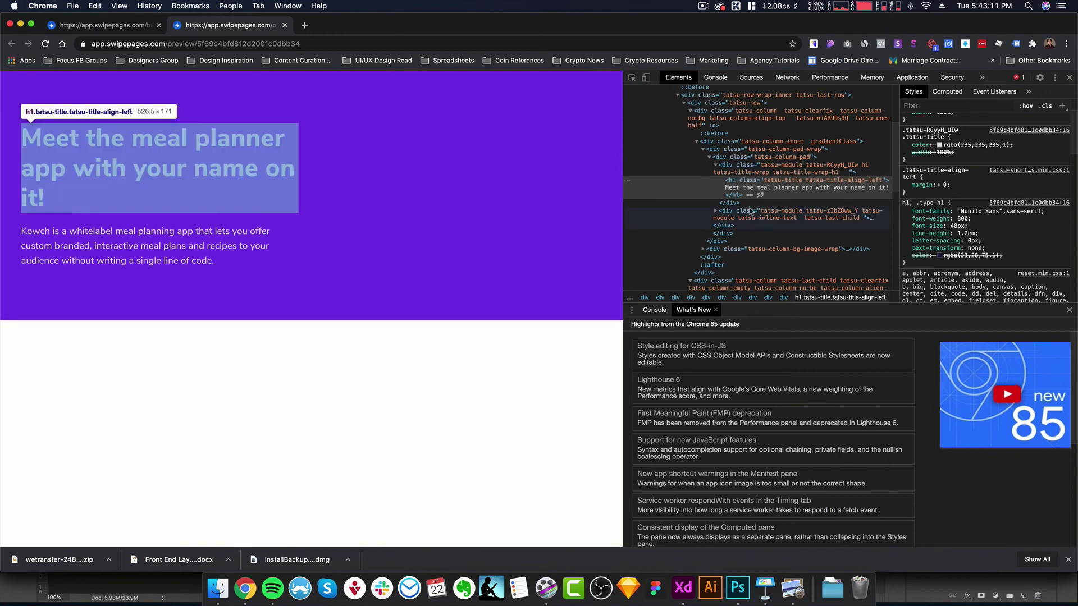
Inspect the hero paragraph and its text container, examining the body typography rules they inherit.
left_click(631, 77)
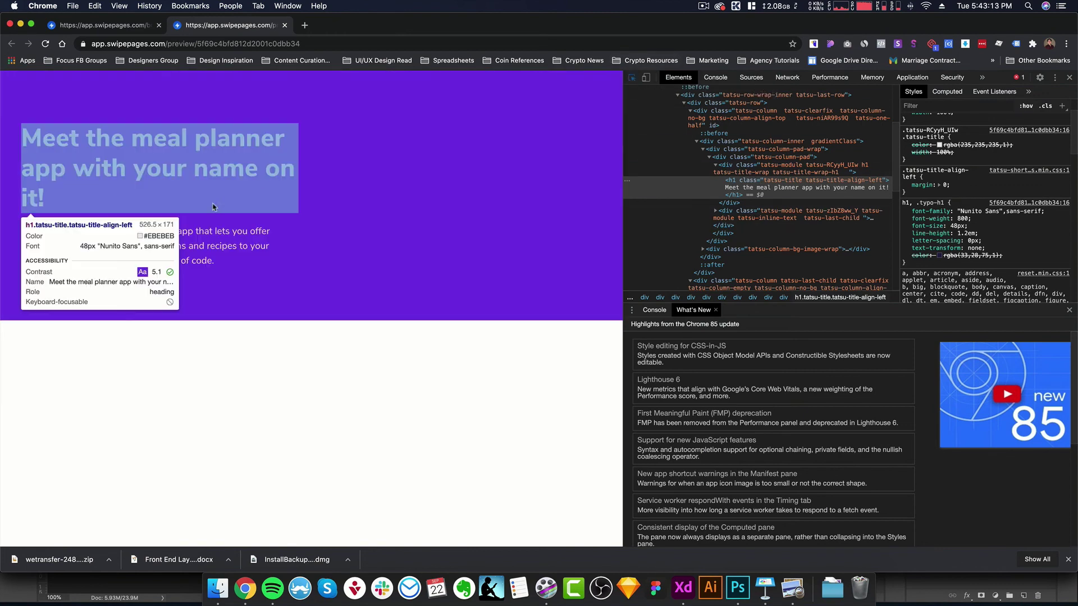
left_click(212, 252)
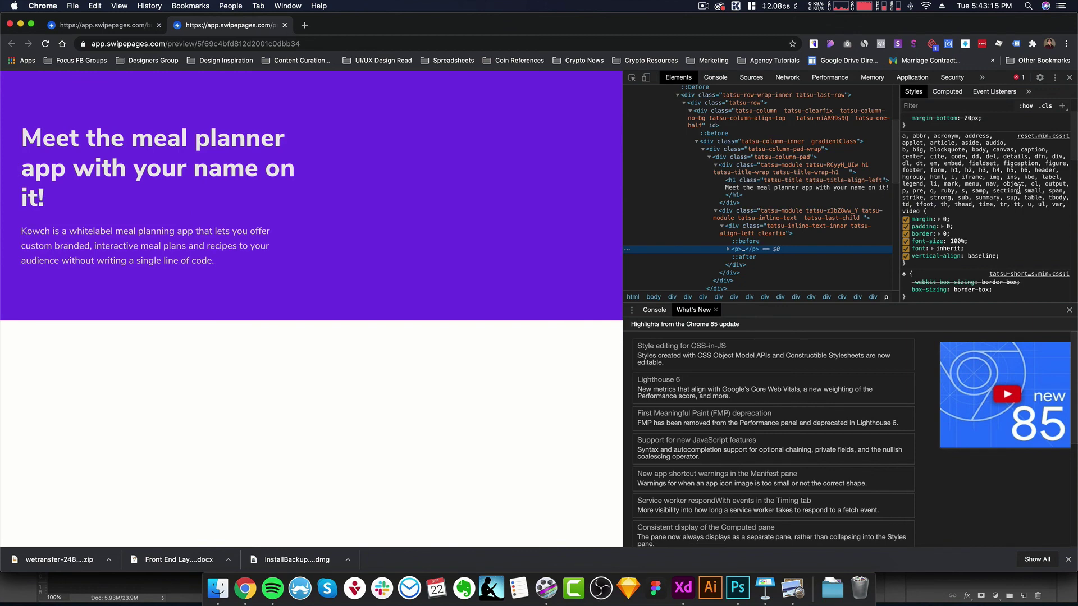
scroll(1019, 188, "down", 3)
scroll(1019, 189, "down", 7)
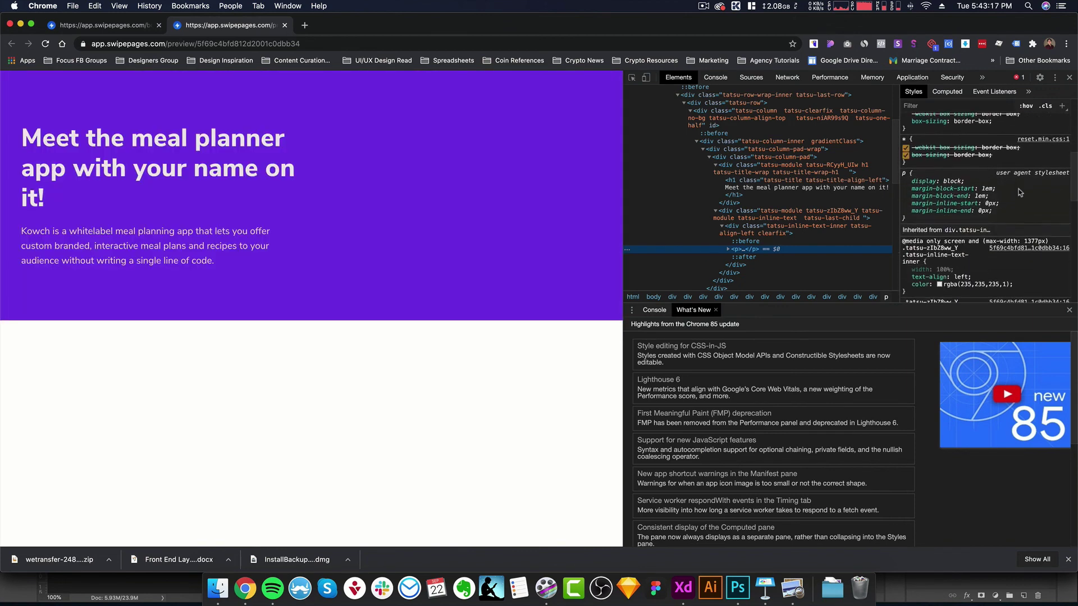
scroll(1019, 193, "down", 8)
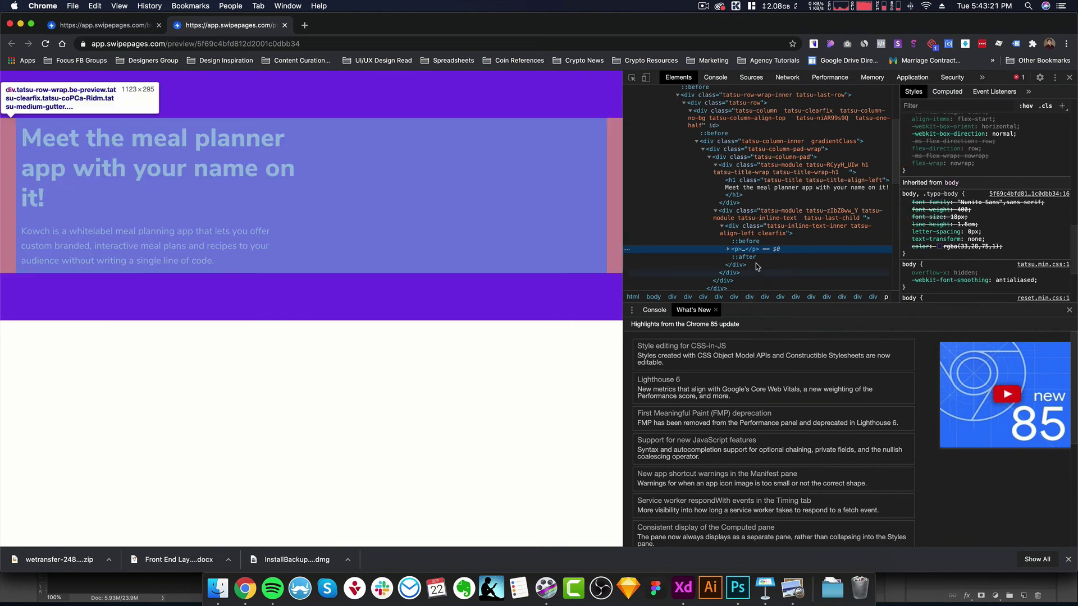
left_click(747, 233)
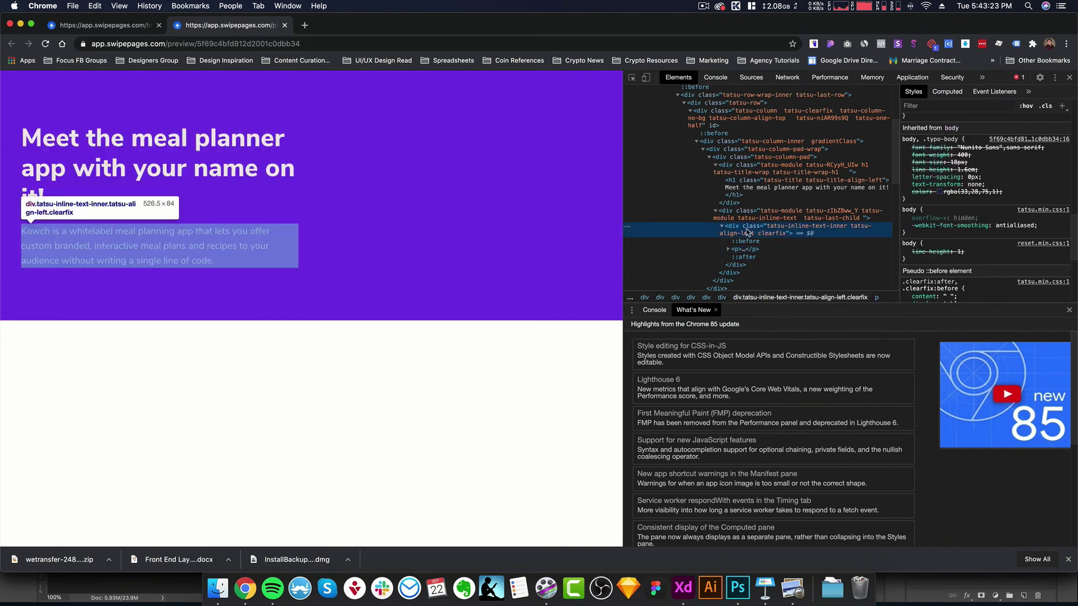
scroll(986, 206, "up", 6)
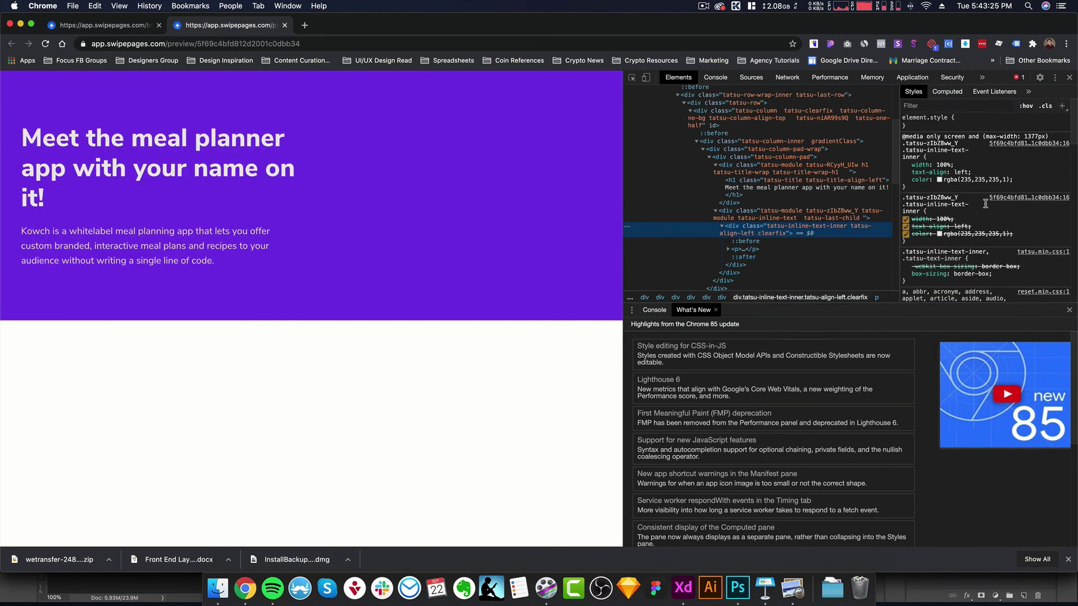
scroll(986, 203, "down", 8)
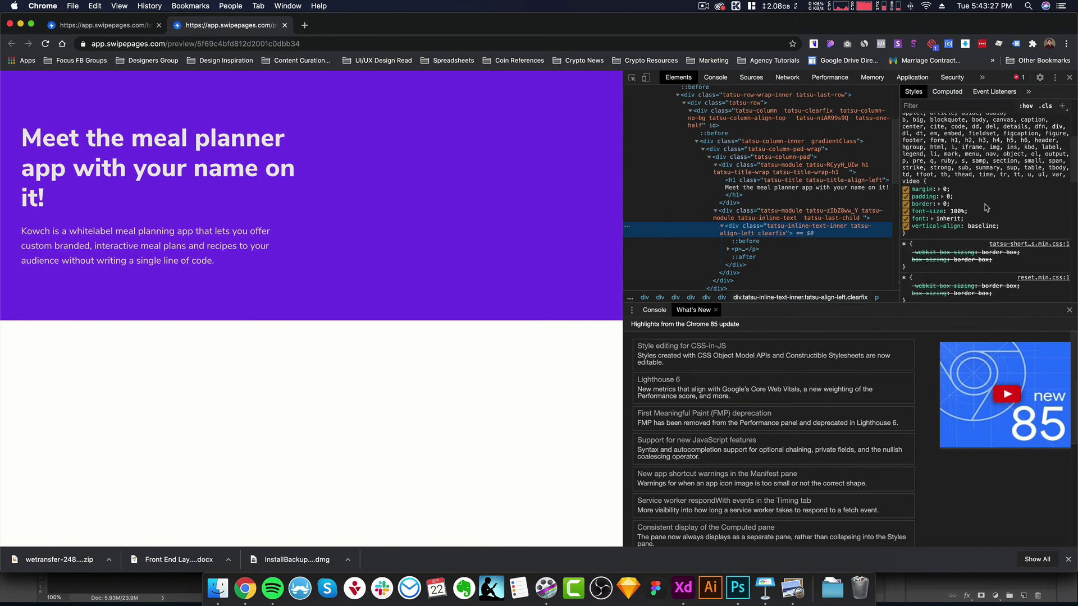
scroll(985, 206, "down", 5)
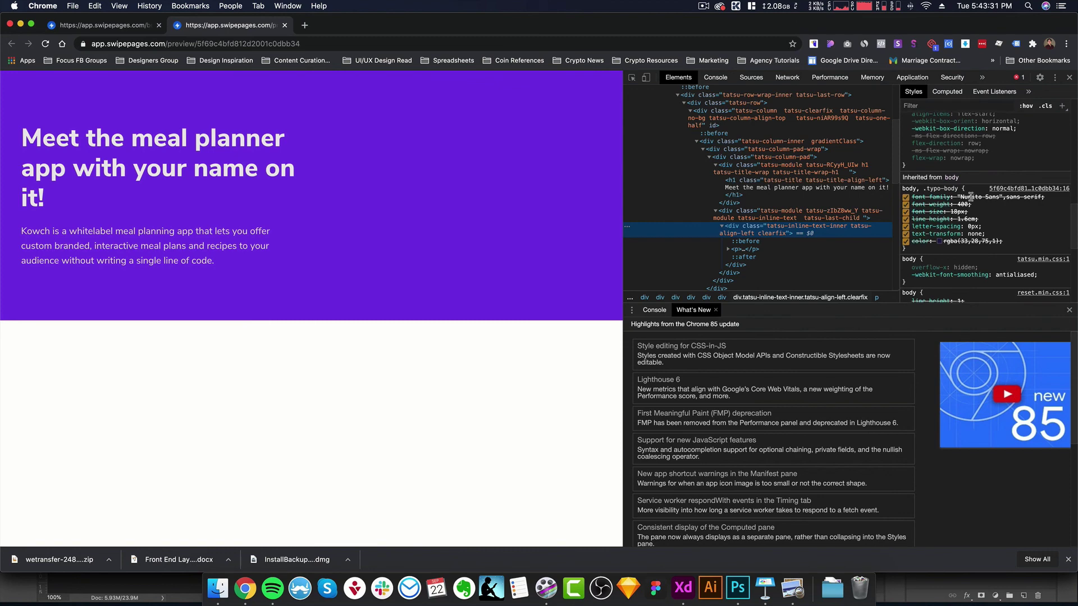
Inspect the hero paragraph's outer text module wrapper and examine its margin rules and inherited body styles.
scroll(971, 197, "down", 1)
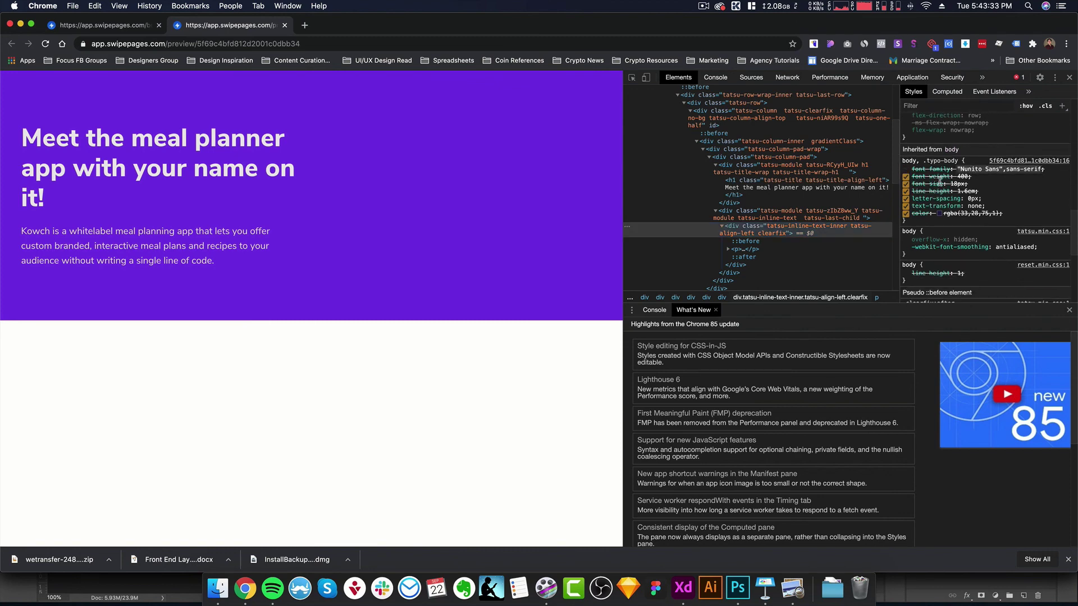
left_click(753, 219)
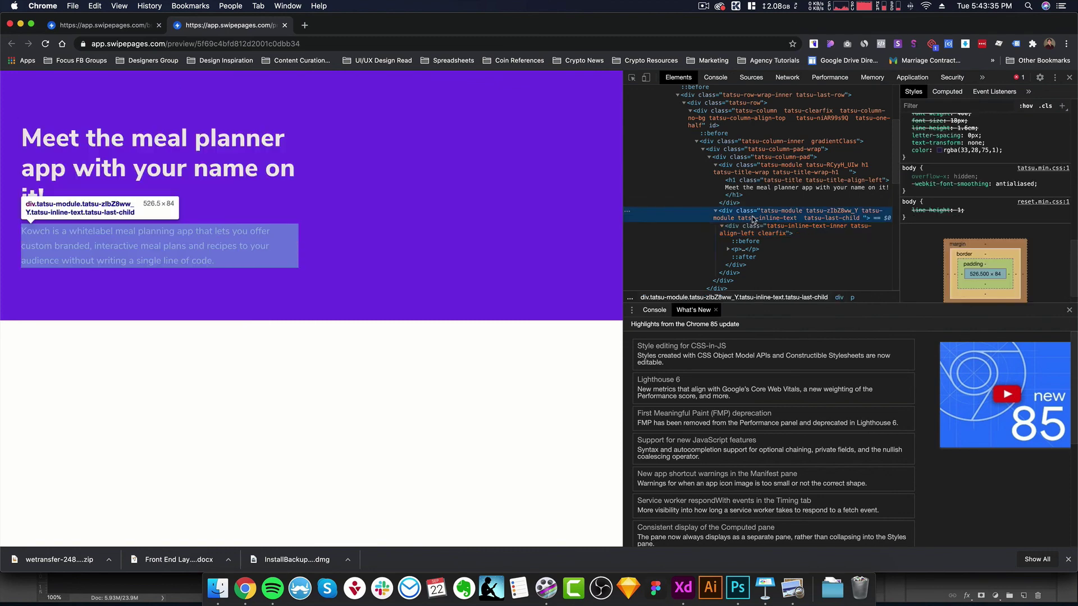
scroll(1041, 155, "up", 12)
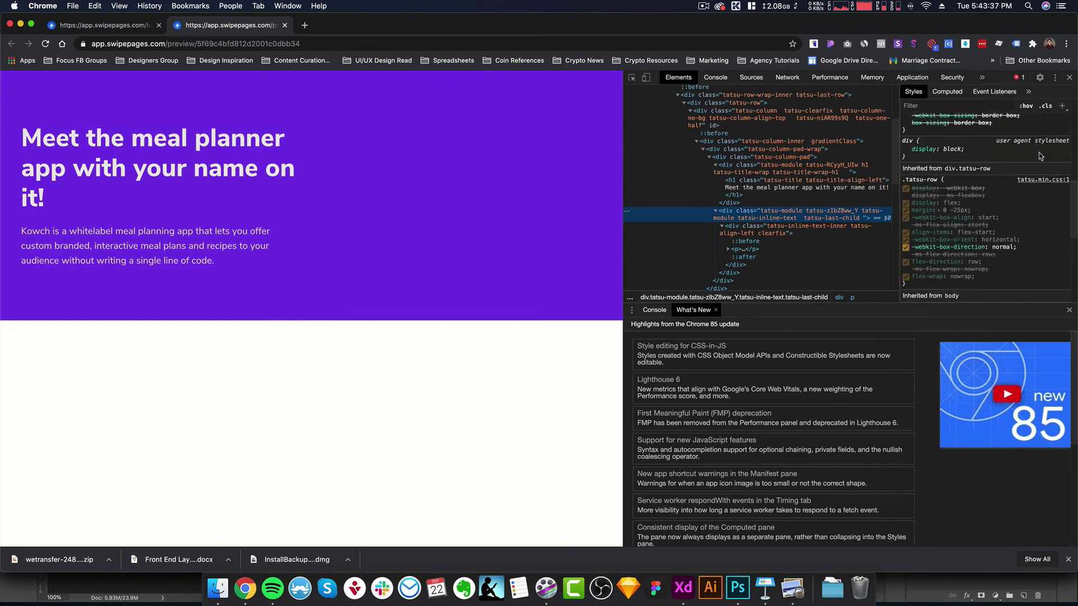
scroll(1041, 155, "up", 2)
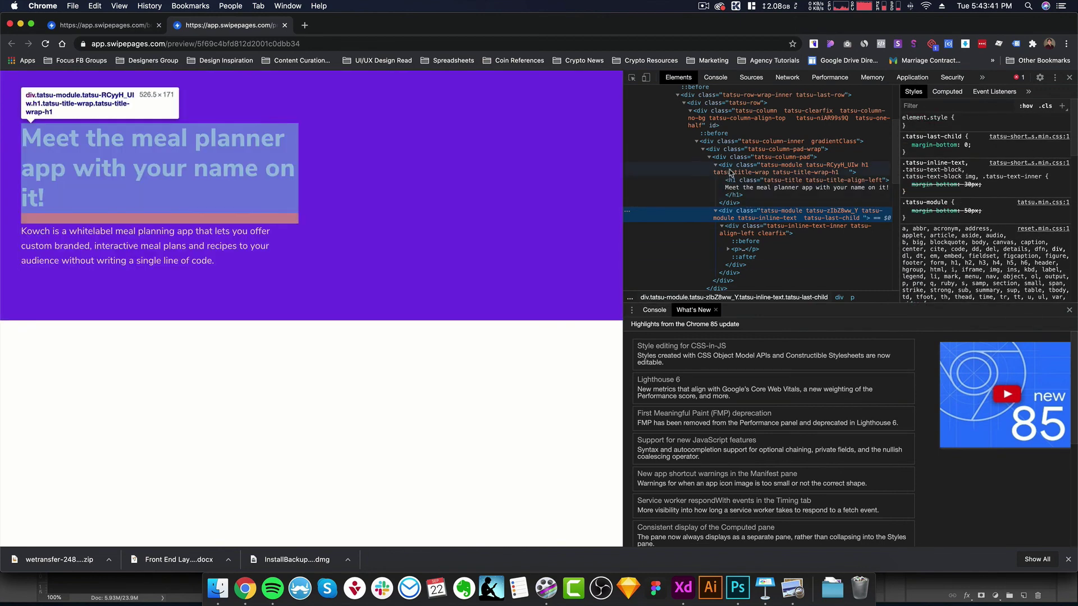
Inspect the hero's p element, examine the font family in its inherited body rules, and widen the page preview beside the developer tools.
left_click(744, 227)
left_click(742, 250)
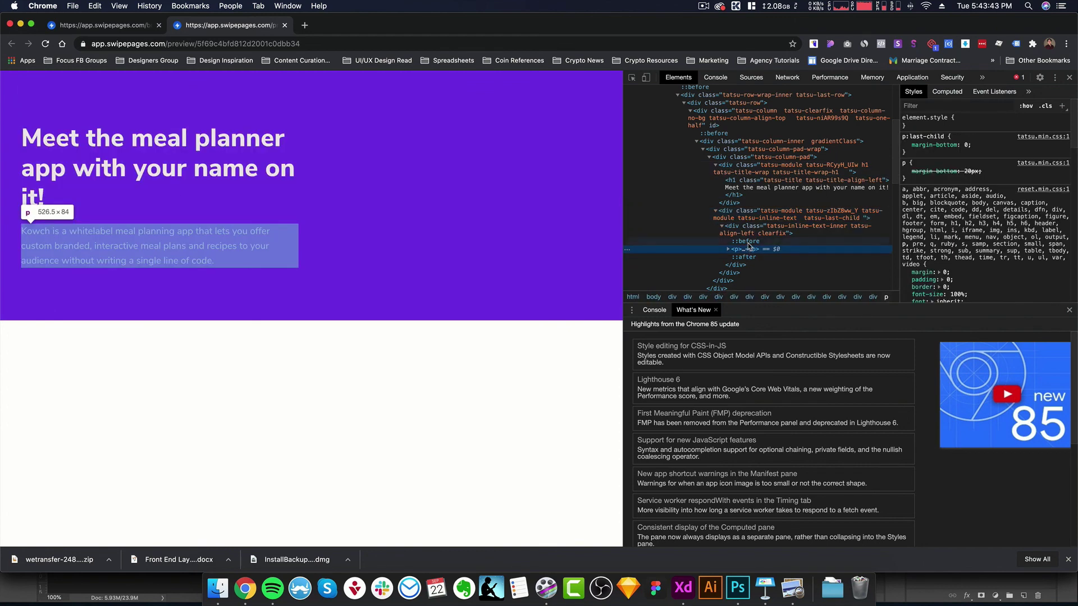
scroll(1005, 180, "down", 5)
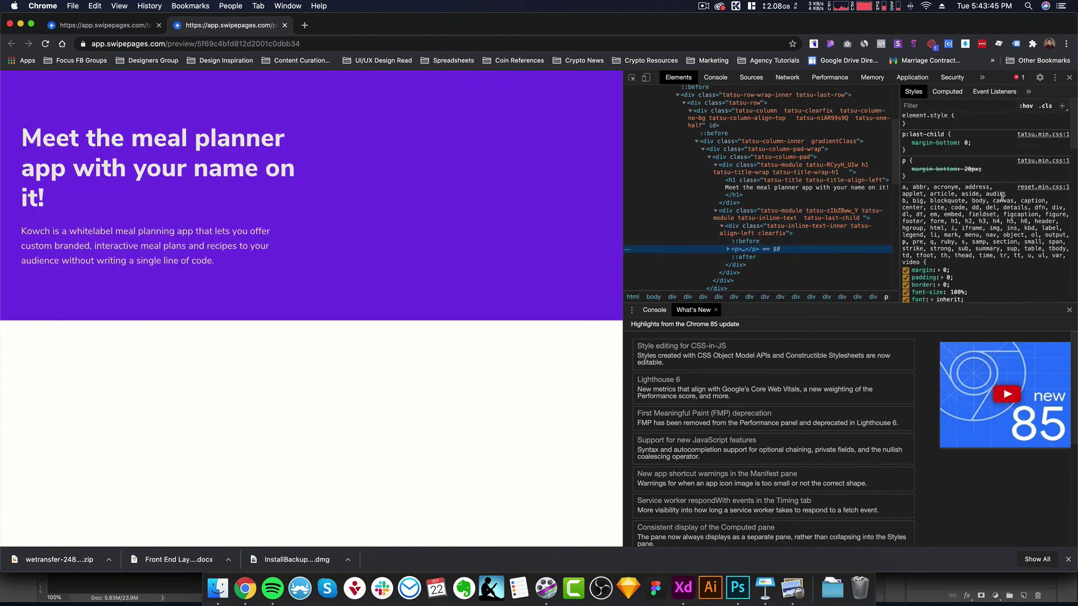
scroll(1005, 207, "down", 8)
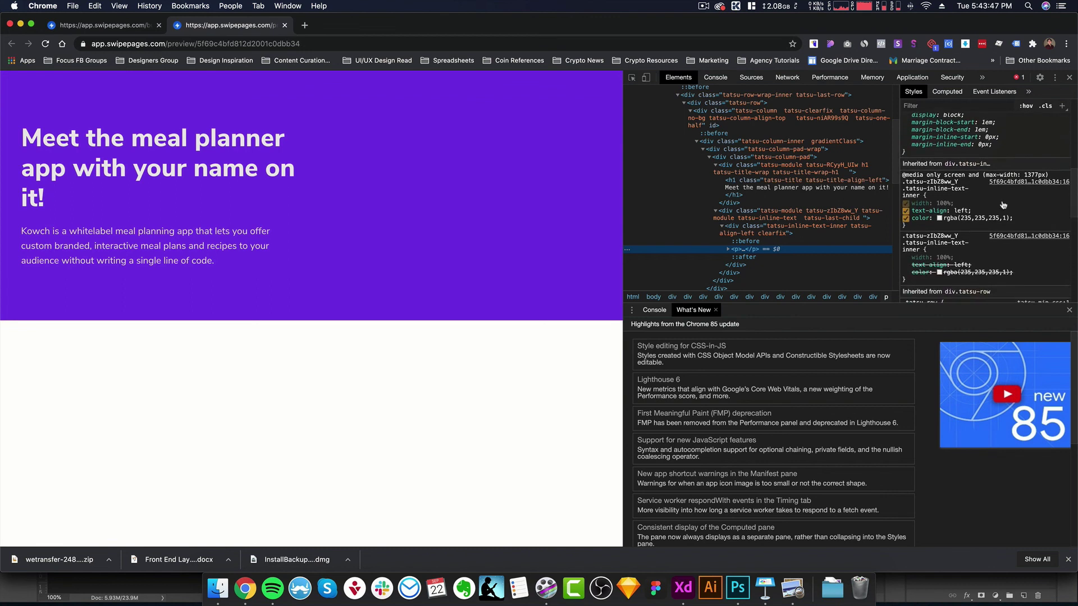
scroll(1011, 211, "down", 1)
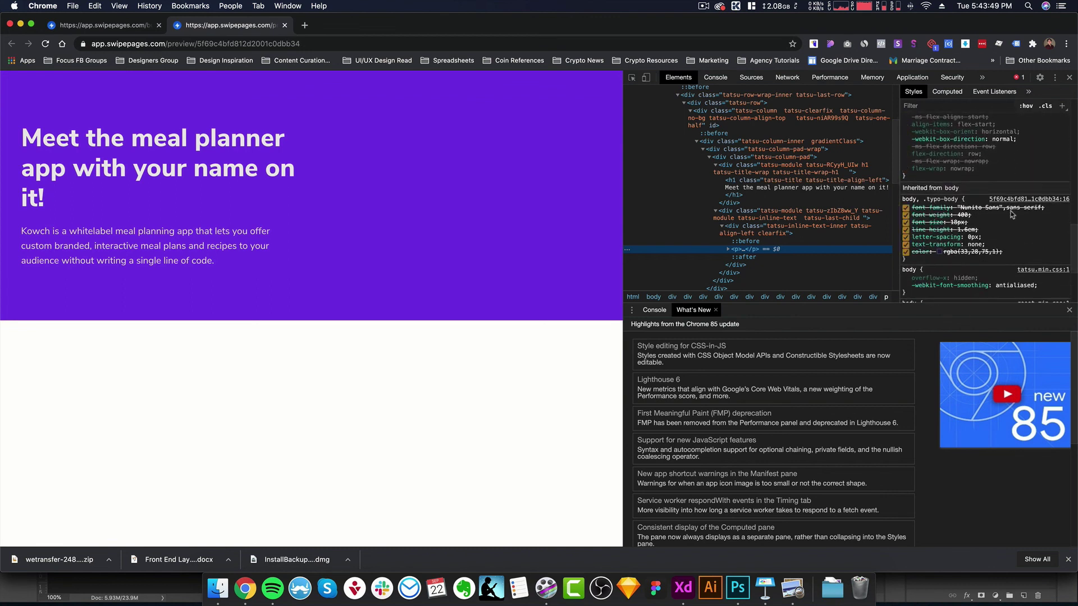
left_click(976, 206)
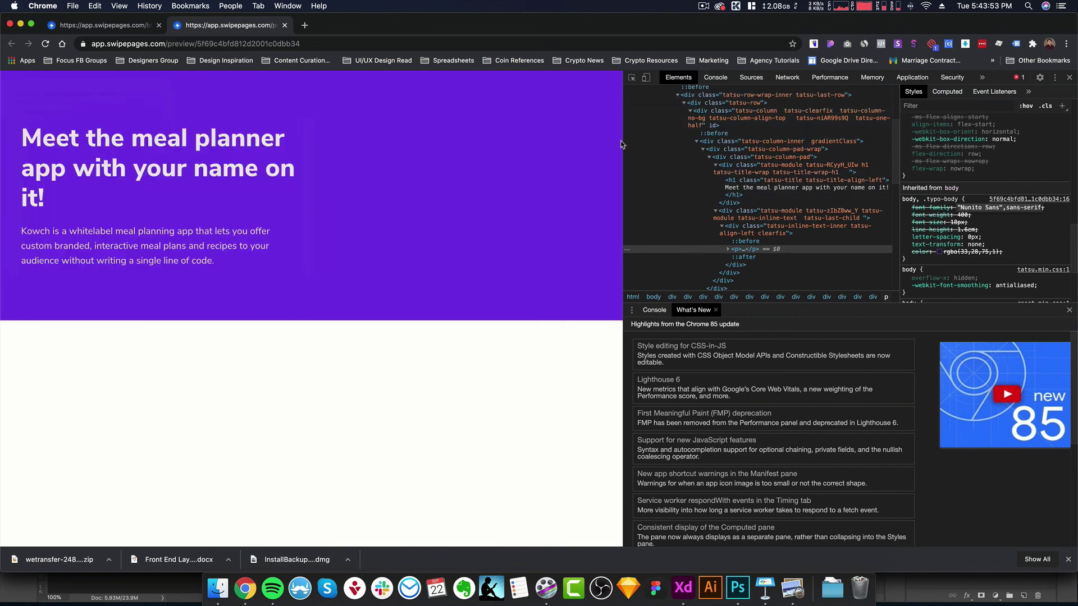
left_click_drag(626, 145, 672, 144)
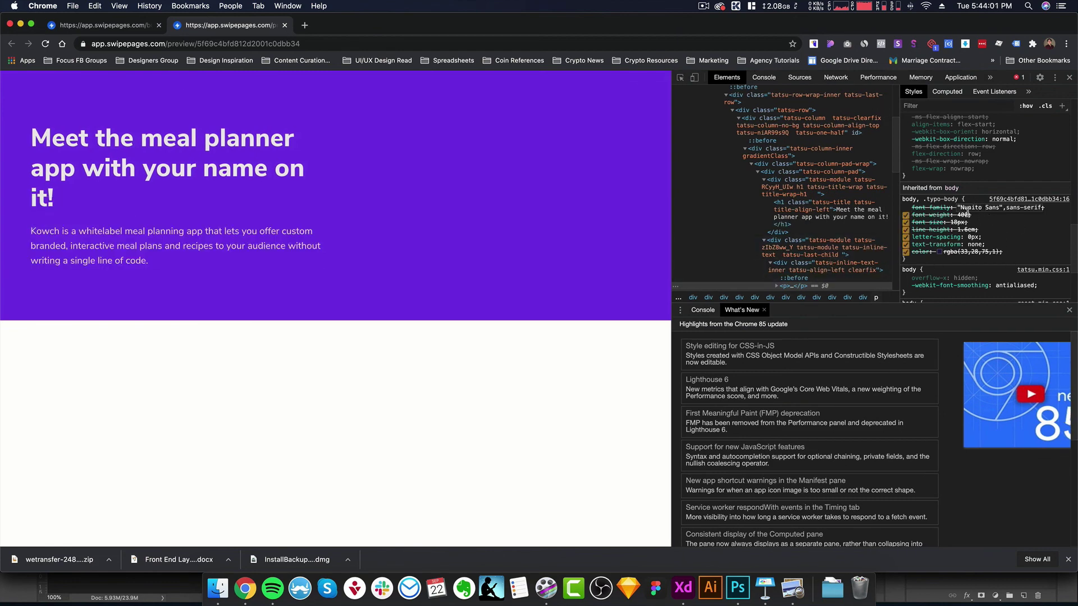
key("Escape")
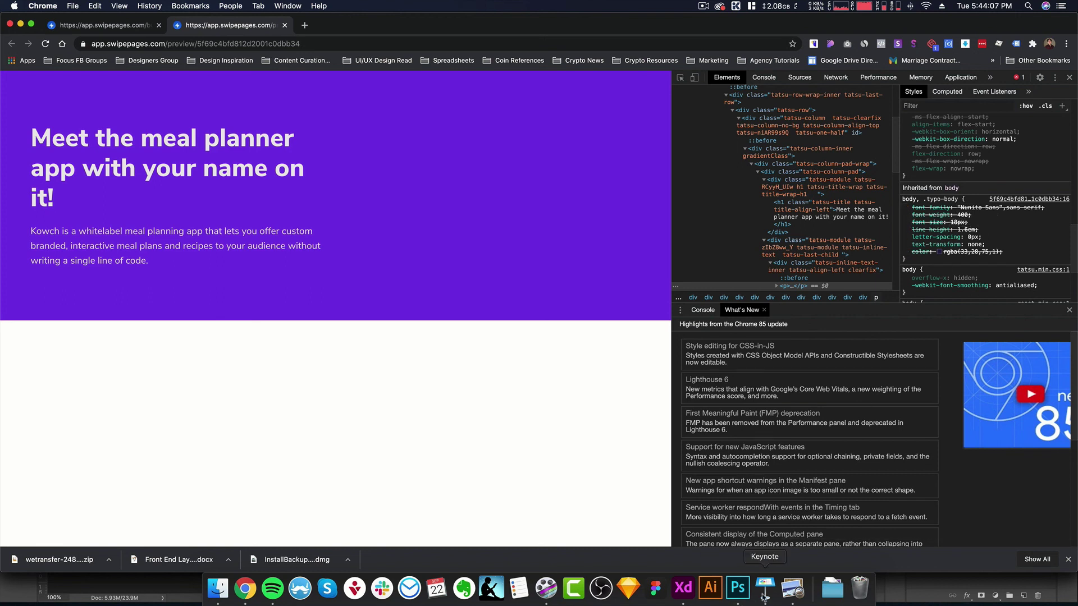
left_click(788, 598)
left_click_drag(839, 188, 864, 190)
left_click(876, 196)
key("super+Tab")
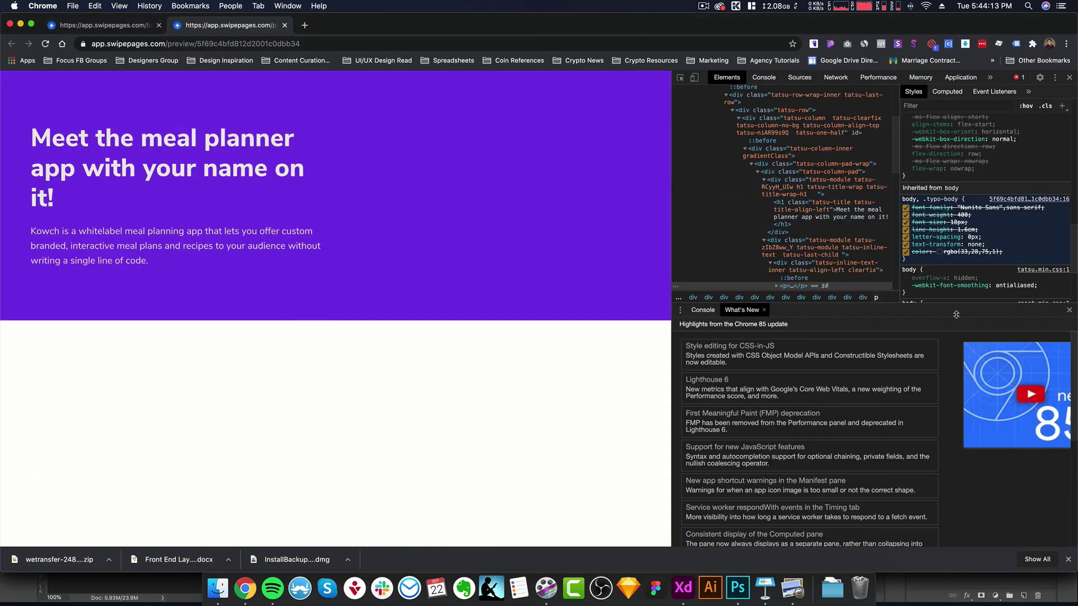
key("super+Tab")
key("super+Tab")
Close the developer tools on the preview and return to the page builder.
left_click(1070, 78)
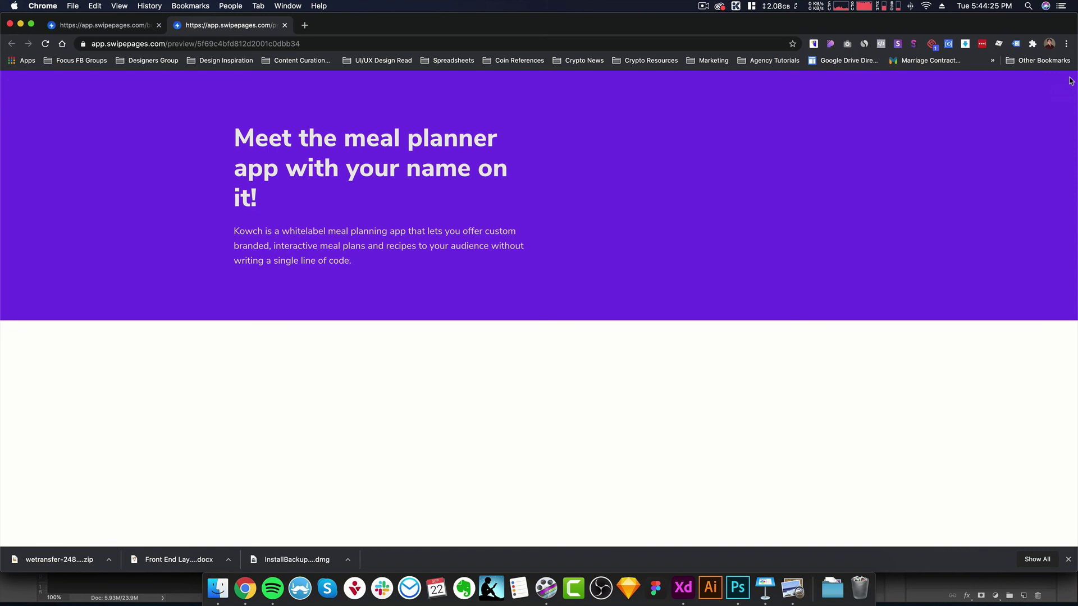
left_click(118, 24)
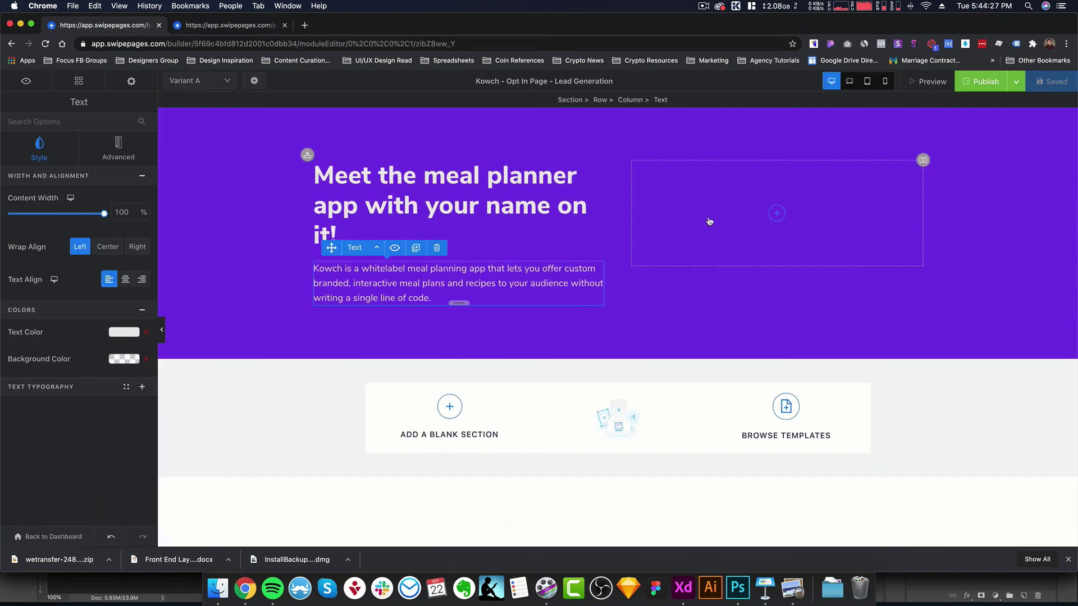